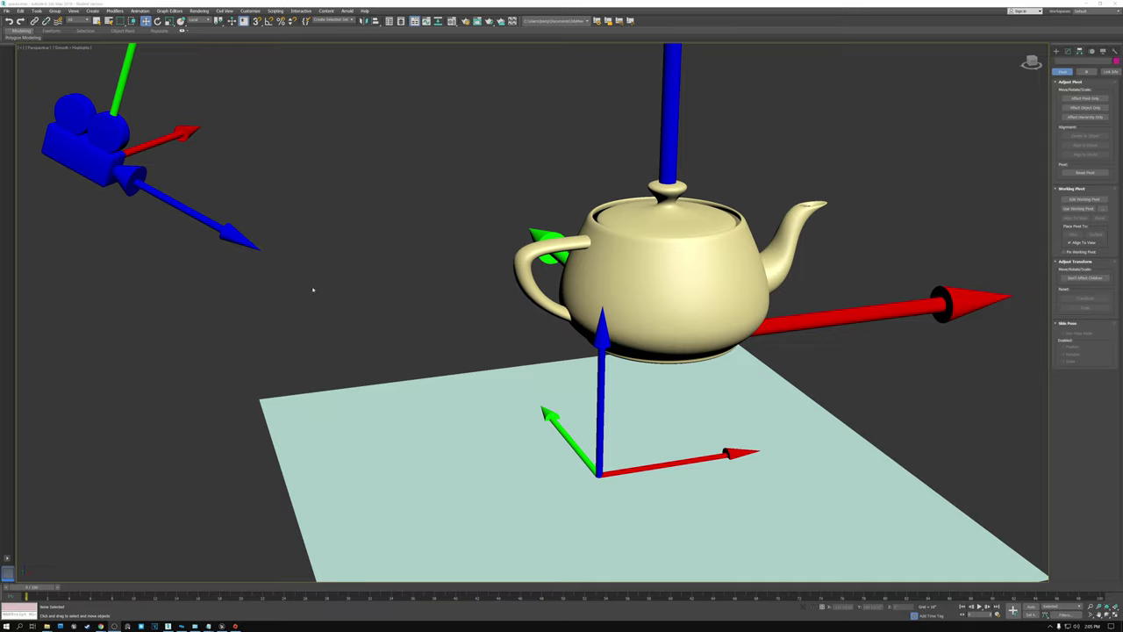
Select the axis arrows at the centre of the ground plane and examine their X, Y and Z directions from several angles
{"action": "left_click", "coordinate": [619, 449]}
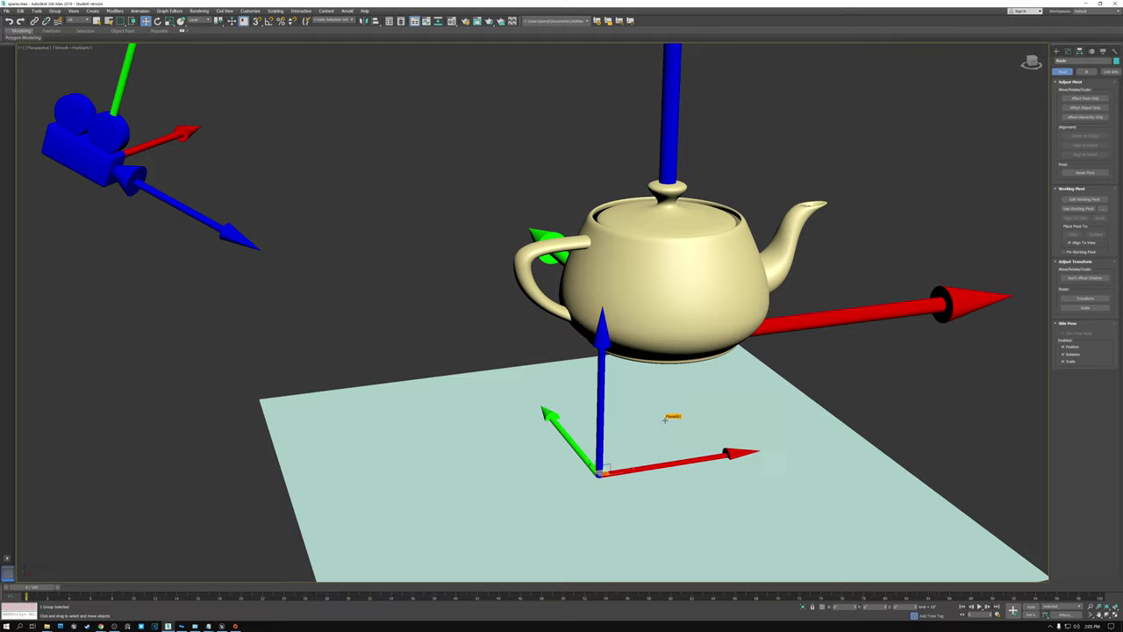
{"action": "middle_click_drag", "start_coordinate": [654, 419], "coordinate": [562, 386]}
{"action": "scroll", "coordinate": [464, 422], "scroll_direction": "up", "scroll_amount": 5}
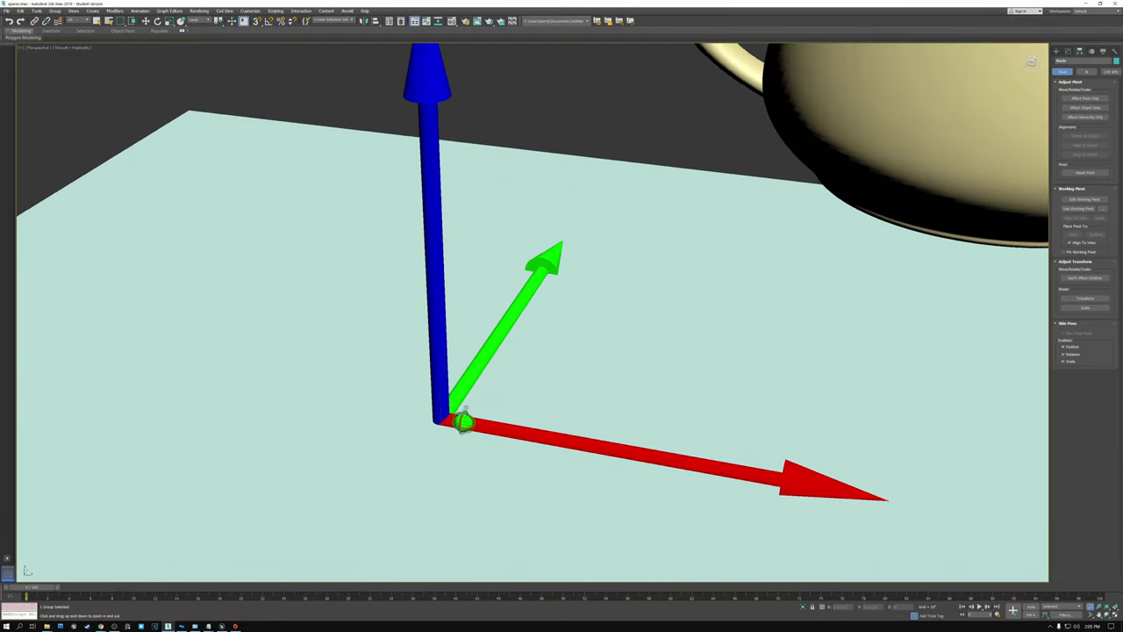
{"action": "scroll", "coordinate": [464, 422], "scroll_direction": "down", "scroll_amount": 2}
{"action": "middle_click_drag", "start_coordinate": [463, 422], "coordinate": [511, 372]}
{"action": "key", "text": "w"}
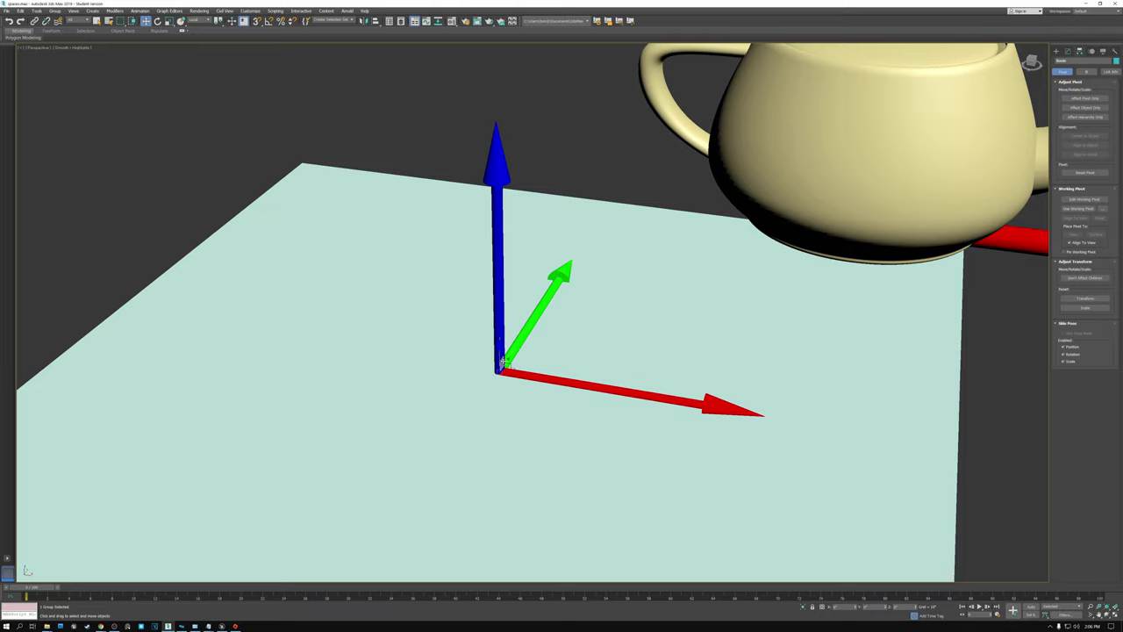
{"action": "scroll", "coordinate": [506, 362], "scroll_direction": "down", "scroll_amount": 6}
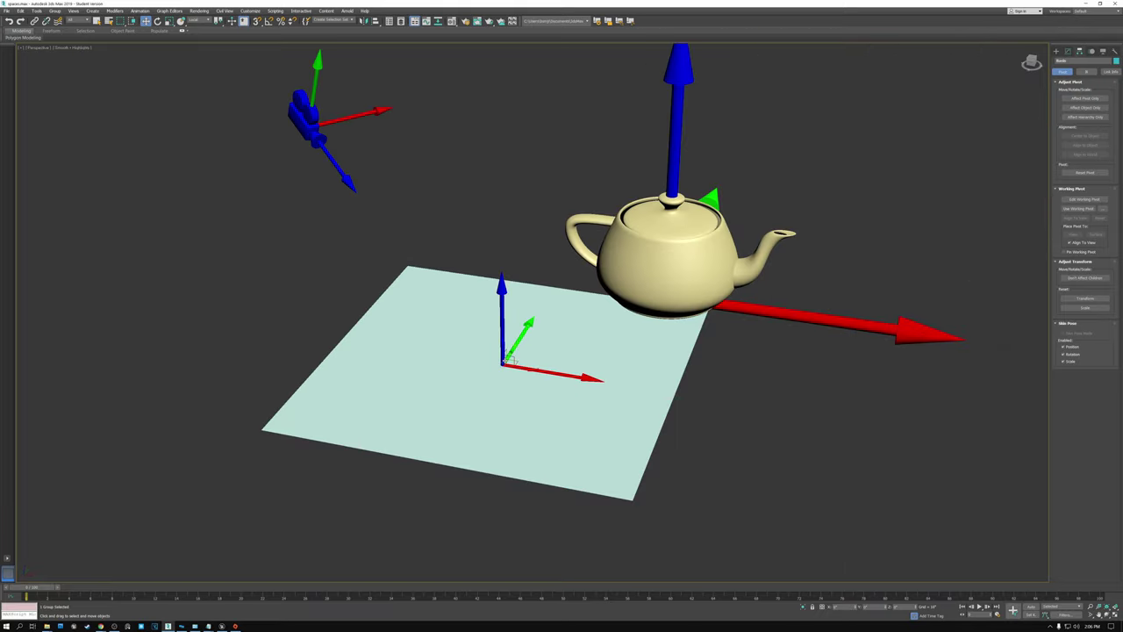
{"action": "scroll", "coordinate": [505, 362], "scroll_direction": "up", "scroll_amount": 4}
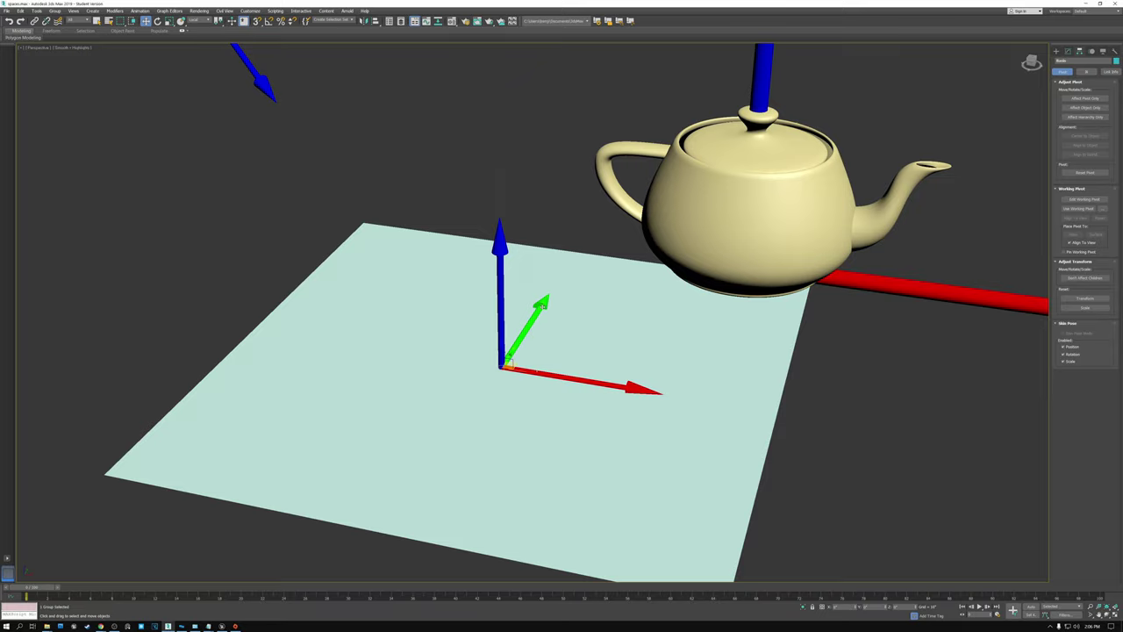
Try to rotate the ground plane's axis arrows about their X axis, and undo the rotation
{"action": "key", "text": "e"}
{"action": "left_click_drag", "start_coordinate": [497, 355], "coordinate": [498, 410]}
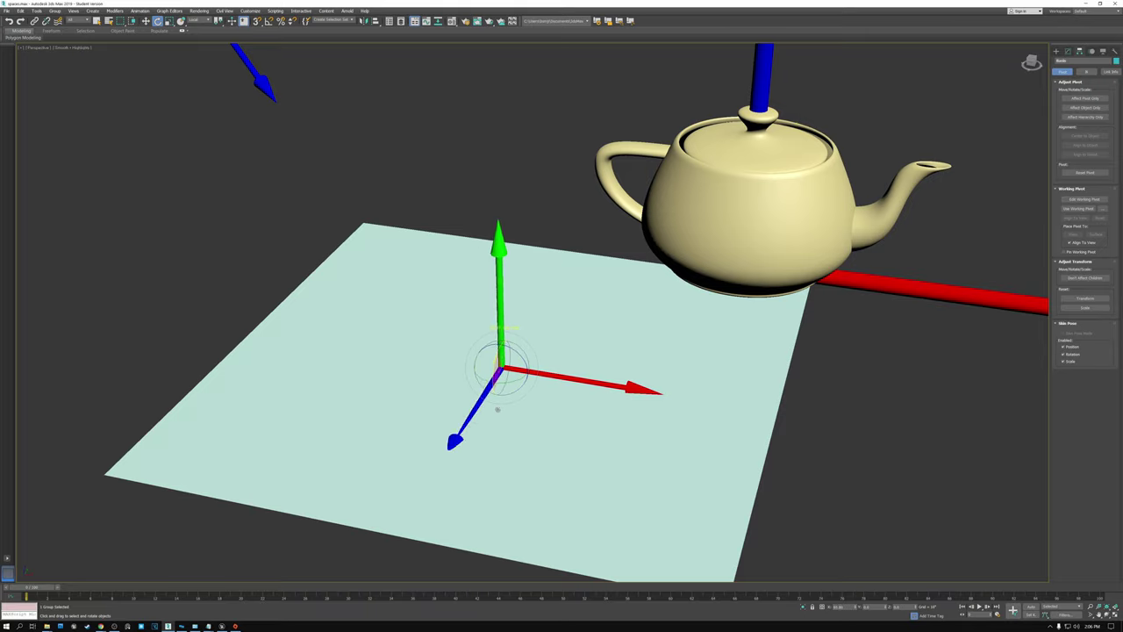
{"action": "key", "text": "ctrl+z"}
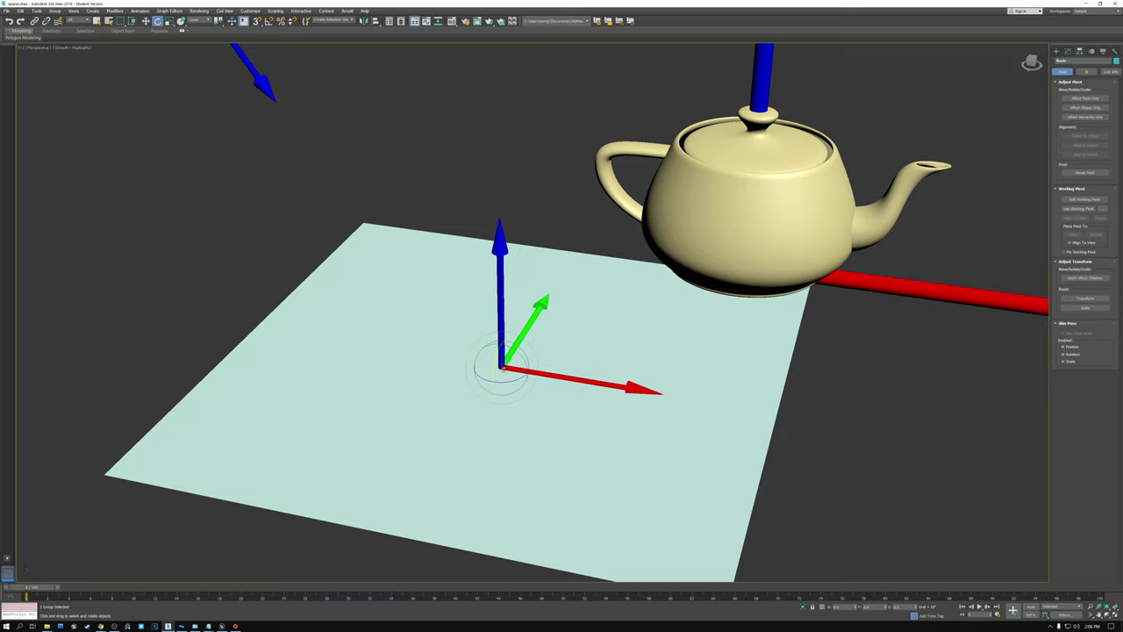
Select the teapot and the camera model in turn with the Move tool to inspect their local axes
{"action": "left_click", "coordinate": [483, 188]}
{"action": "left_click", "coordinate": [734, 172]}
{"action": "key", "text": "w"}
{"action": "left_click_drag", "start_coordinate": [752, 262], "coordinate": [710, 271]}
{"action": "scroll", "coordinate": [532, 220], "scroll_direction": "down", "scroll_amount": 5}
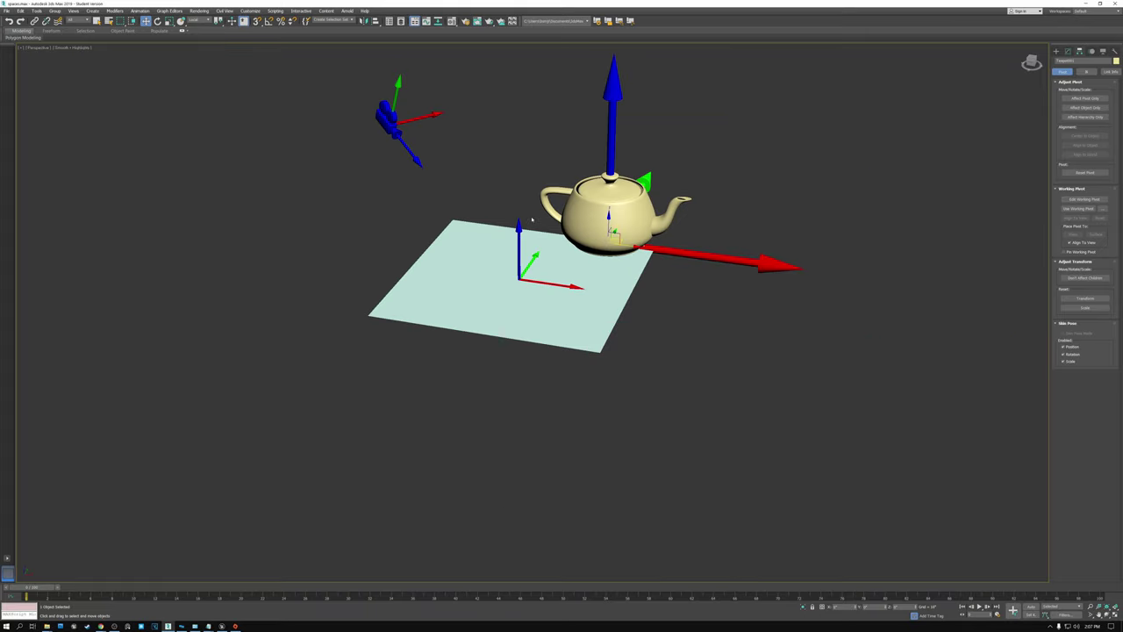
{"action": "scroll", "coordinate": [507, 194], "scroll_direction": "up", "scroll_amount": 3}
{"action": "left_click", "coordinate": [325, 85]}
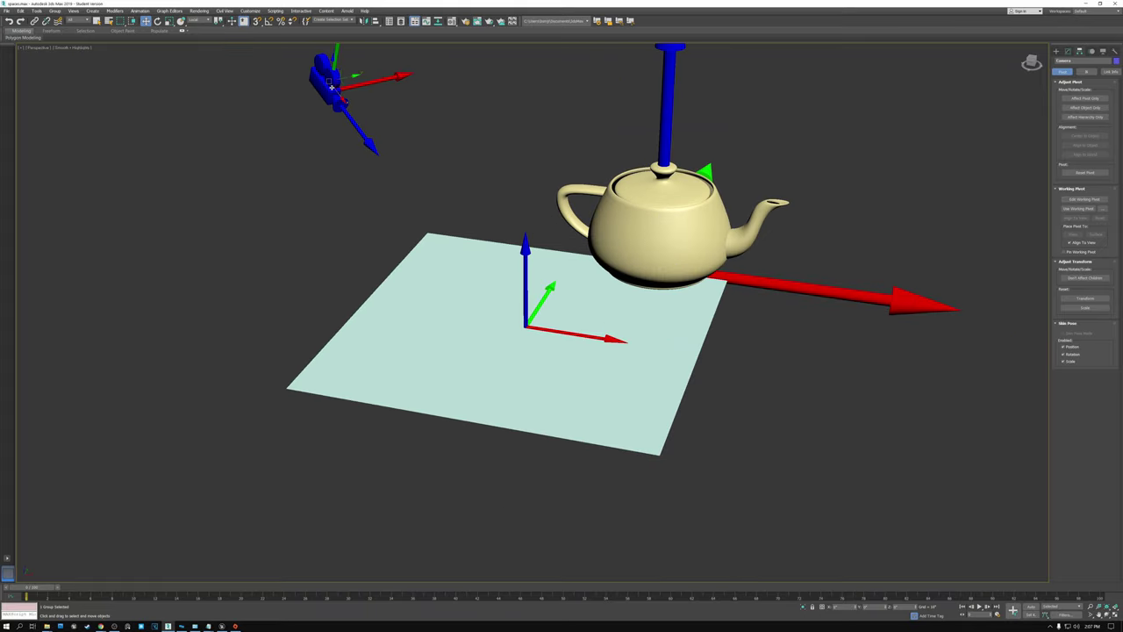
{"action": "mouse_move", "coordinate": [338, 95]}
{"action": "left_mouse_down"}
{"action": "mouse_move", "coordinate": [397, 174]}
{"action": "mouse_move", "coordinate": [331, 97]}
{"action": "left_mouse_up"}
Try to rotate the teapot about a local axis, undo the rotation and clear the selection
{"action": "left_click", "coordinate": [669, 225]}
{"action": "key", "text": "e"}
{"action": "mouse_move", "coordinate": [645, 259]}
{"action": "left_mouse_down"}
{"action": "mouse_move", "coordinate": [665, 293]}
{"action": "mouse_move", "coordinate": [642, 249]}
{"action": "left_mouse_up"}
{"action": "key", "text": "ctrl+z"}
{"action": "left_click", "coordinate": [515, 212]}
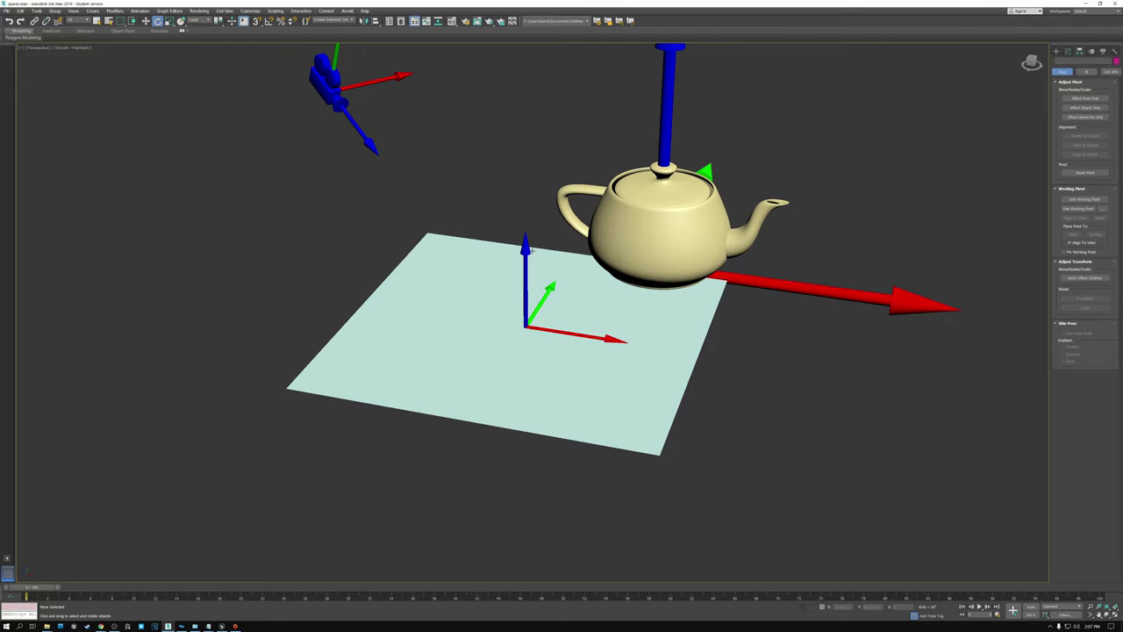
Select the teapot and examine its local axes against the ground plane's axes from several viewing angles
{"action": "scroll", "coordinate": [530, 247], "scroll_direction": "up", "scroll_amount": 3}
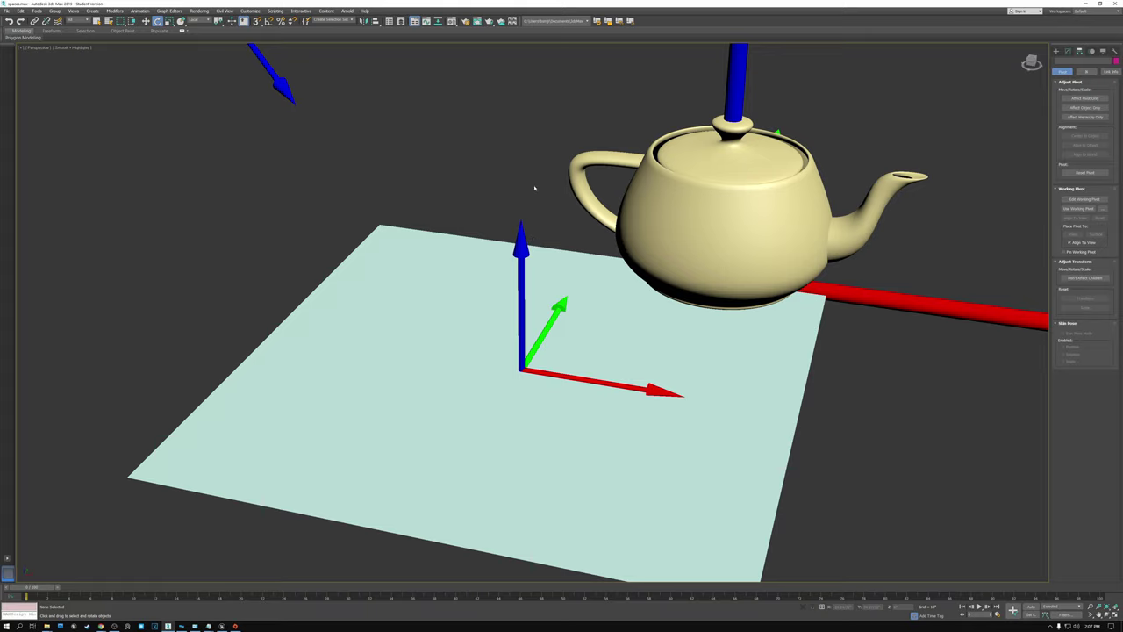
{"action": "left_click", "coordinate": [667, 184]}
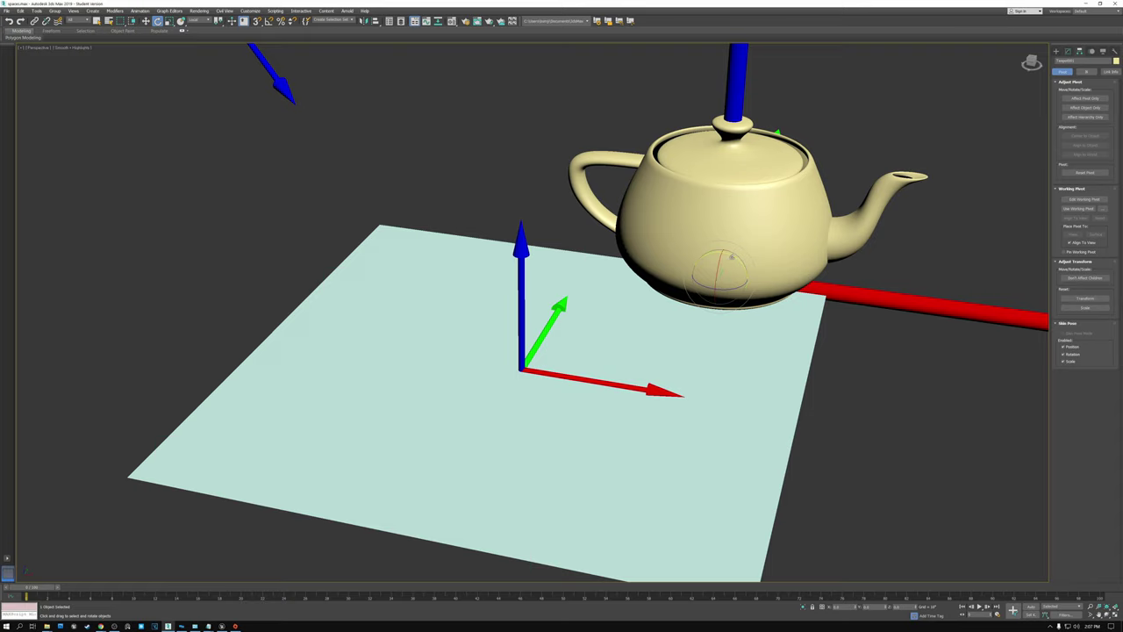
{"action": "middle_click_drag", "start_coordinate": [740, 249], "coordinate": [621, 249]}
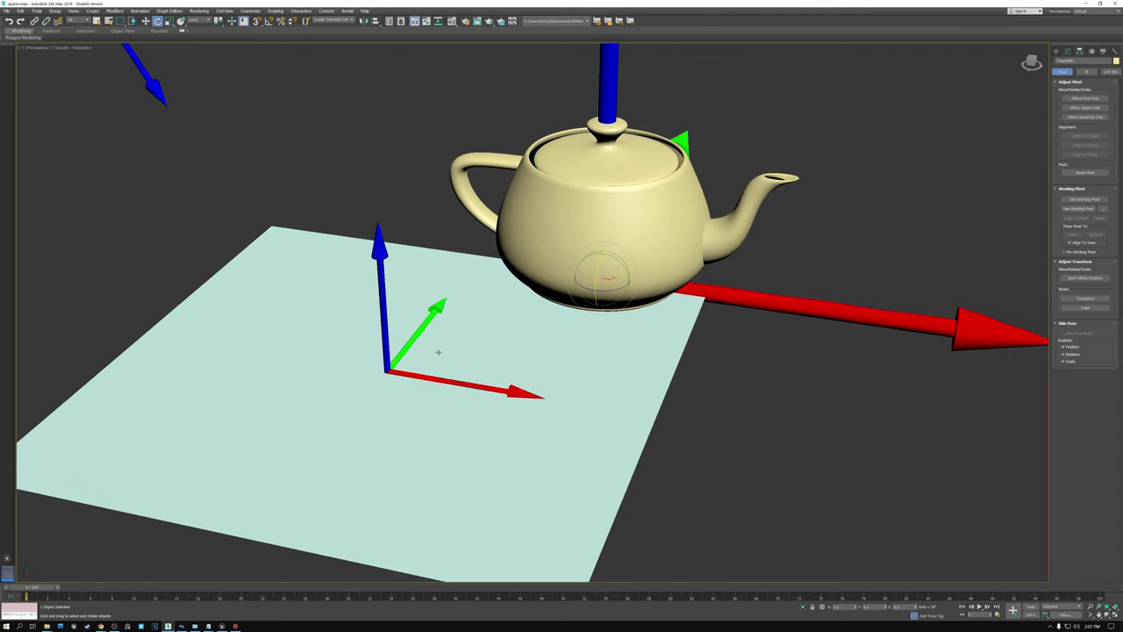
{"action": "middle_click_drag", "start_coordinate": [539, 297], "coordinate": [404, 252], "text": "alt"}
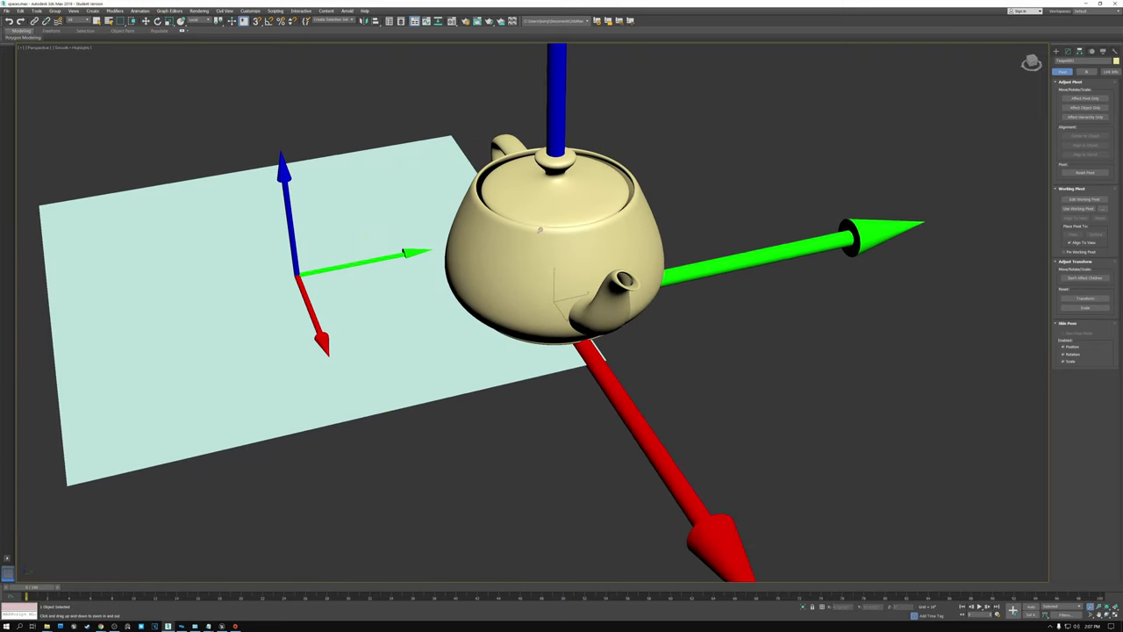
{"action": "scroll", "coordinate": [546, 233], "scroll_direction": "down", "scroll_amount": 2}
{"action": "middle_click_drag", "start_coordinate": [544, 229], "coordinate": [534, 301]}
{"action": "key", "text": "e"}
{"action": "mouse_move", "coordinate": [567, 312]}
{"action": "middle_mouse_down", "text": "alt"}
{"action": "mouse_move", "coordinate": [535, 316]}
{"action": "mouse_move", "coordinate": [563, 323]}
{"action": "middle_mouse_up", "text": "alt"}
{"action": "left_click_drag", "start_coordinate": [548, 375], "coordinate": [554, 348]}
{"action": "key", "text": "w"}
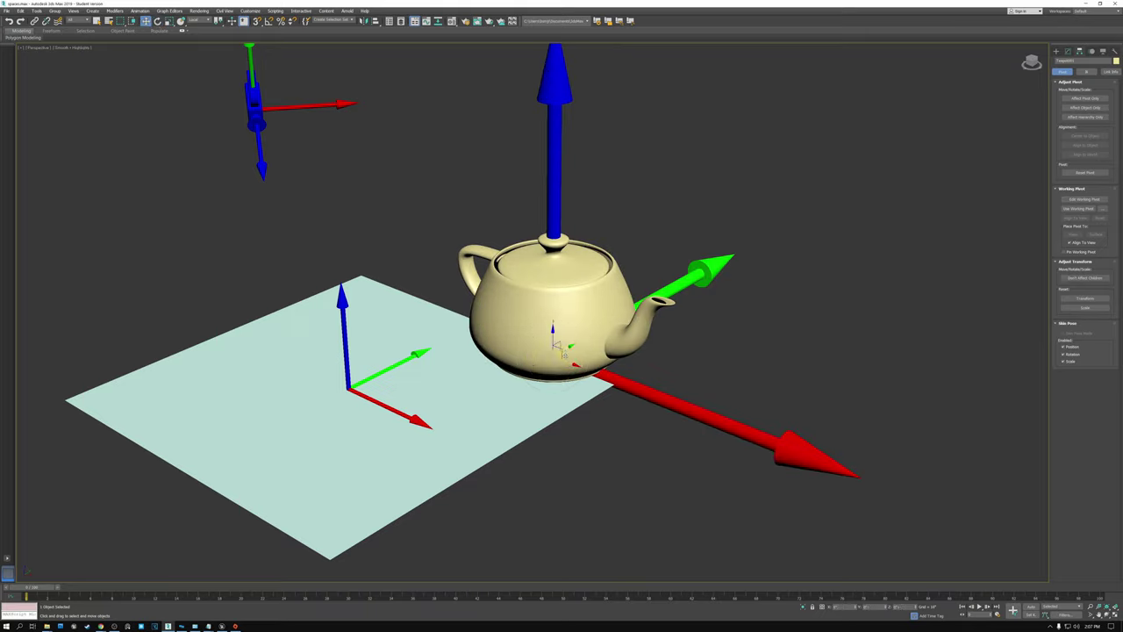
{"action": "left_click_drag", "start_coordinate": [560, 347], "coordinate": [432, 273]}
{"action": "left_click_drag", "start_coordinate": [249, 290], "coordinate": [624, 291]}
{"action": "middle_click_drag", "start_coordinate": [625, 318], "coordinate": [578, 285], "text": "alt"}
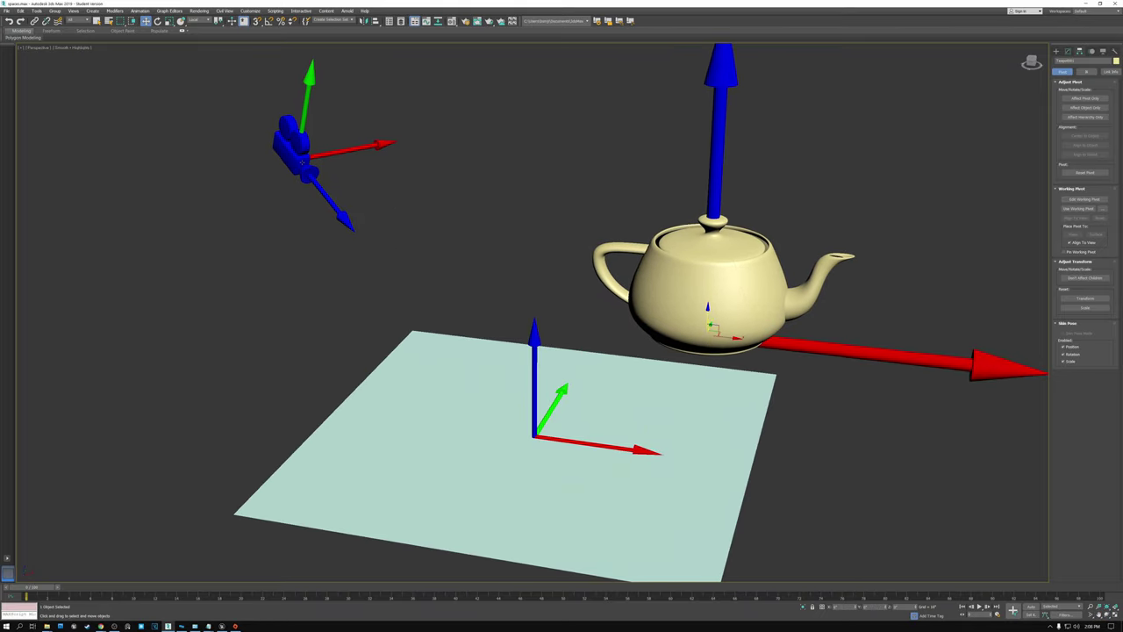
Compare the camera model's local axes with the teapot's by selecting each of the two objects
{"action": "left_click", "coordinate": [285, 142]}
{"action": "middle_click_drag", "start_coordinate": [361, 182], "coordinate": [355, 194]}
{"action": "scroll", "coordinate": [355, 193], "scroll_direction": "down", "scroll_amount": 3}
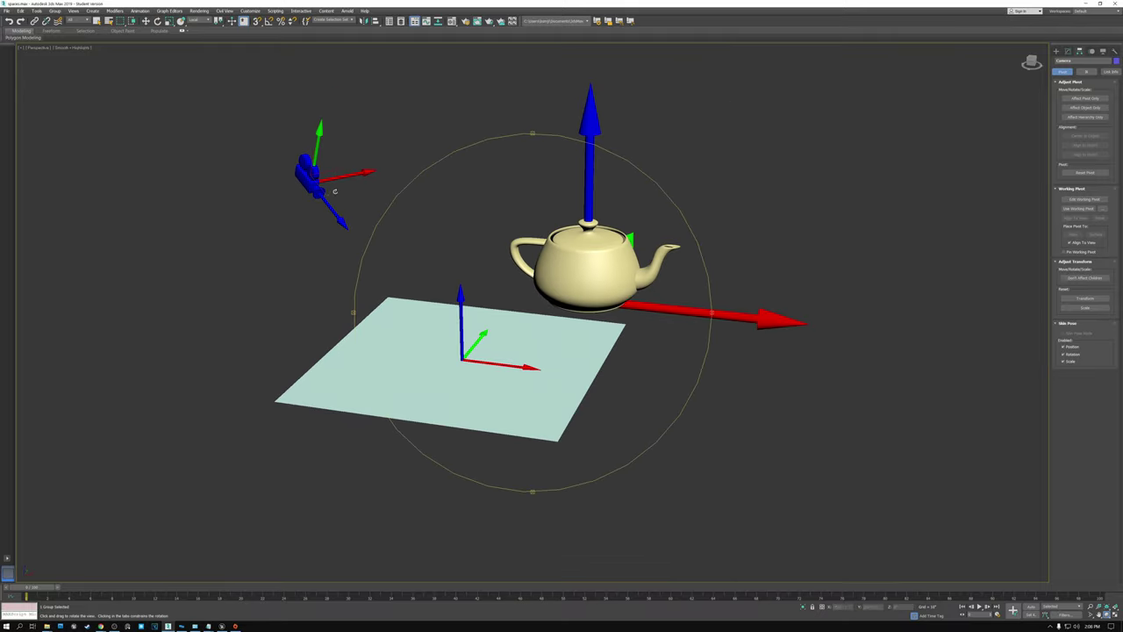
{"action": "middle_click_drag", "start_coordinate": [423, 231], "coordinate": [424, 229], "text": "ctrl+alt"}
{"action": "scroll", "coordinate": [424, 230], "scroll_direction": "up", "scroll_amount": 3}
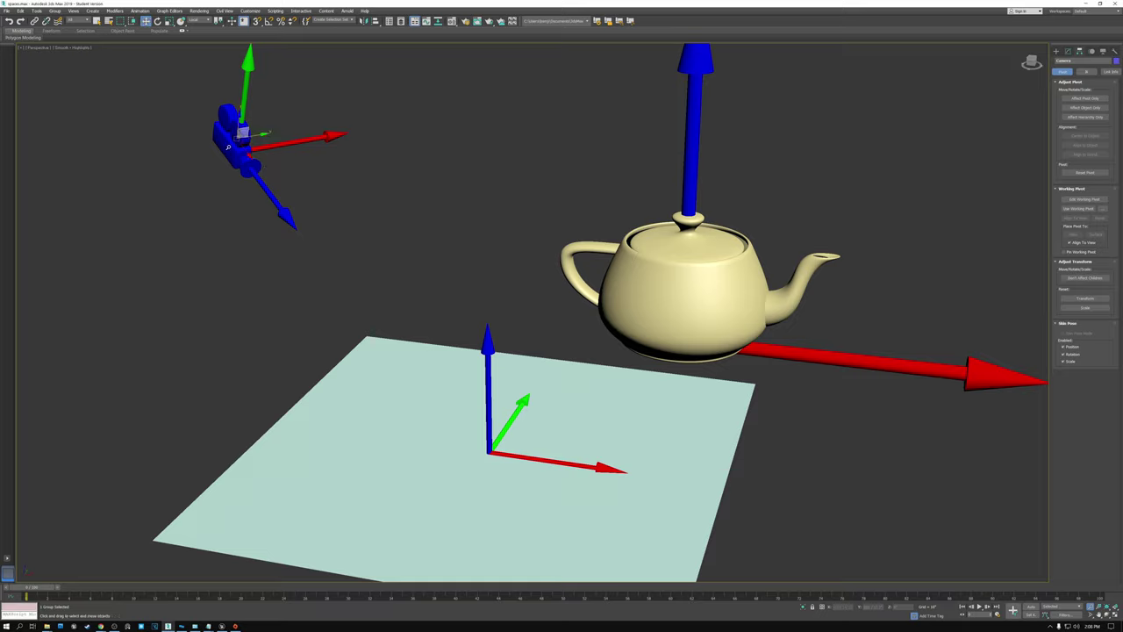
{"action": "left_click", "coordinate": [688, 331]}
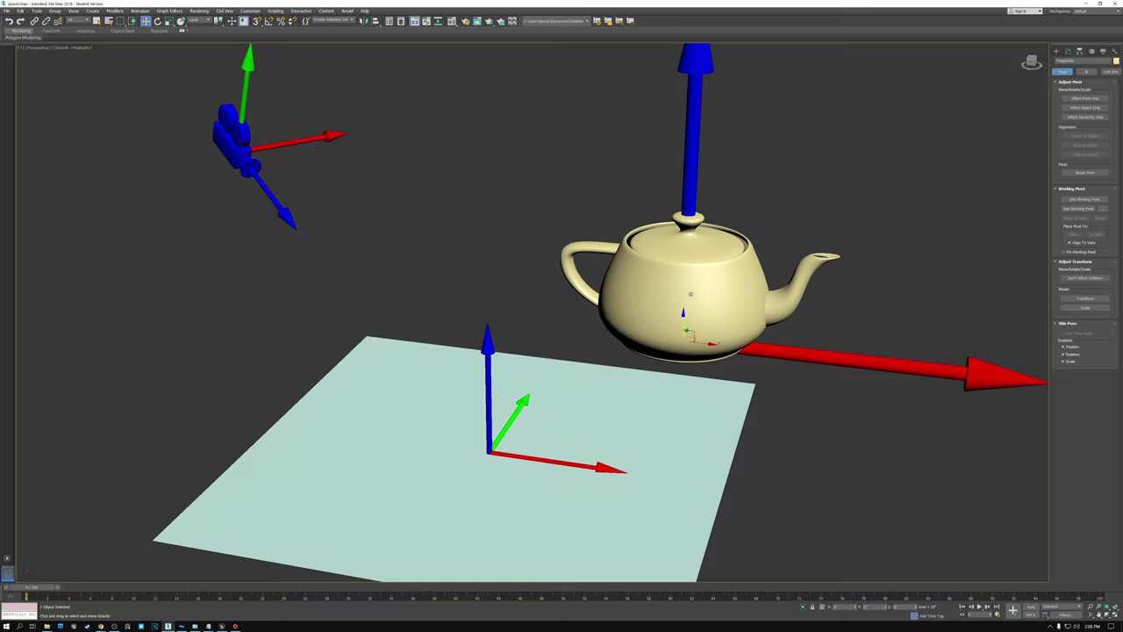
{"action": "mouse_move", "coordinate": [688, 332]}
{"action": "left_mouse_down"}
{"action": "mouse_move", "coordinate": [494, 295]}
{"action": "mouse_move", "coordinate": [672, 296]}
{"action": "mouse_move", "coordinate": [685, 332]}
{"action": "left_mouse_up"}
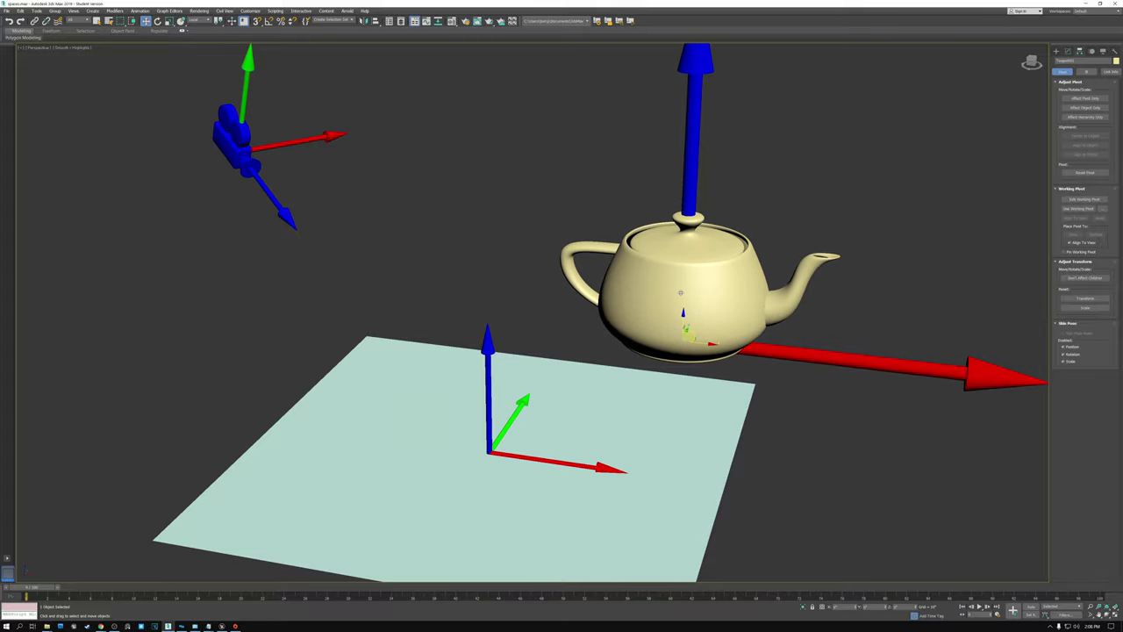
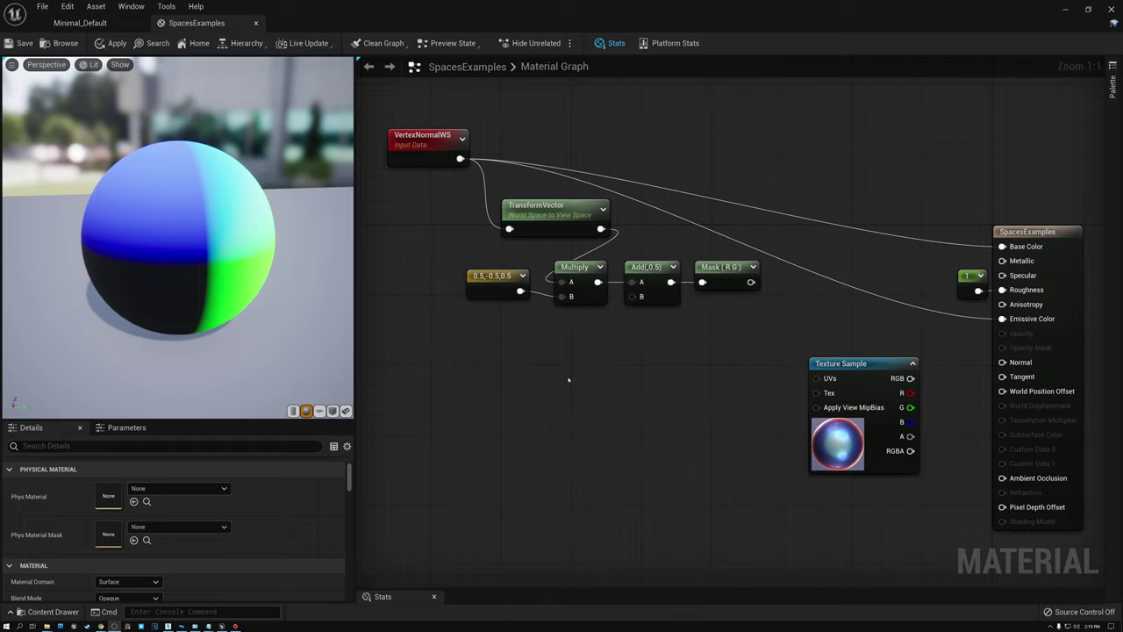
In Unreal Editor's SpacesExamples material, select the VertexNormalWS node and inspect its colours on the preview sphere from several sides
{"action": "left_click", "coordinate": [424, 139]}
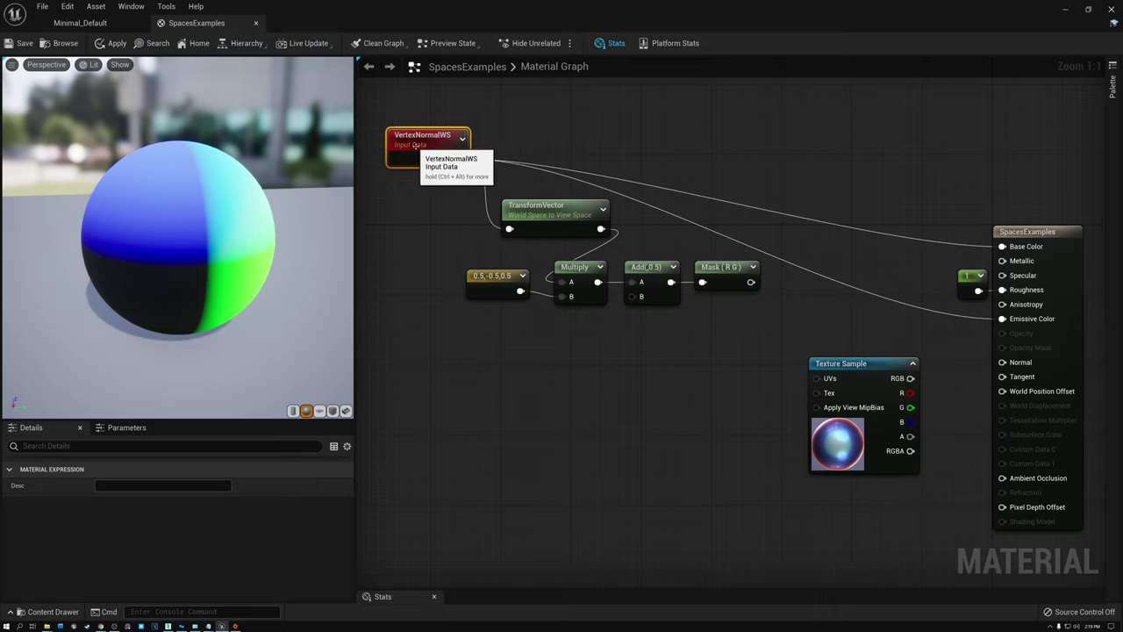
{"action": "left_click_drag", "start_coordinate": [220, 235], "coordinate": [81, 209]}
{"action": "left_click_drag", "start_coordinate": [325, 233], "coordinate": [228, 228]}
{"action": "left_click_drag", "start_coordinate": [140, 197], "coordinate": [115, 207]}
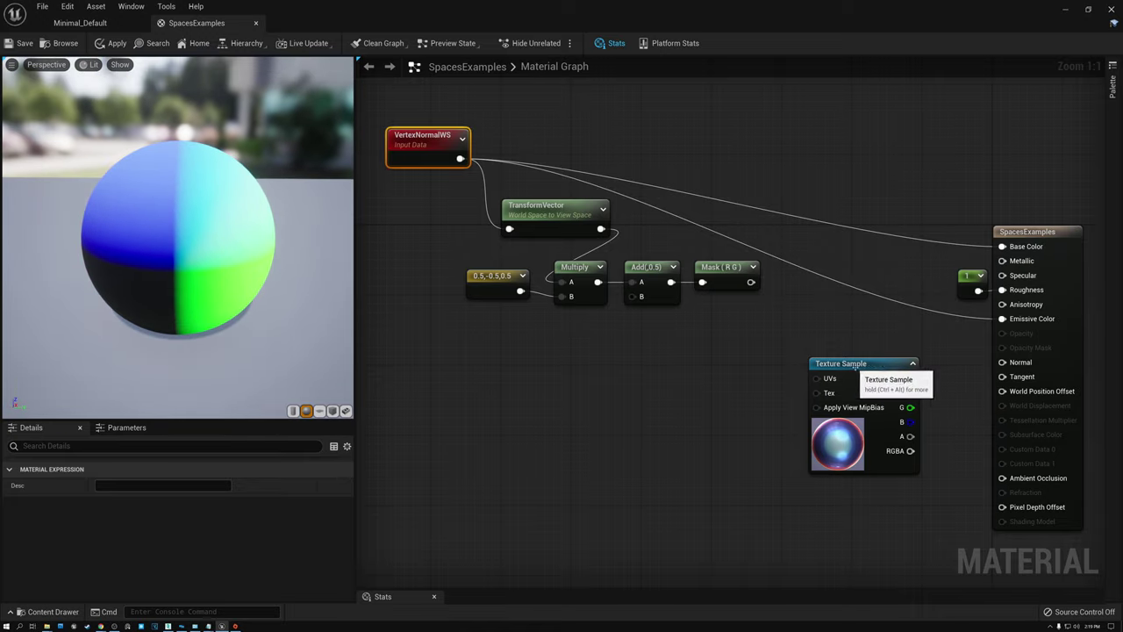
Select the Texture Sample node and inspect its chrome texture in the StarterContent Textures folder
{"action": "left_click_drag", "start_coordinate": [856, 363], "coordinate": [837, 346]}
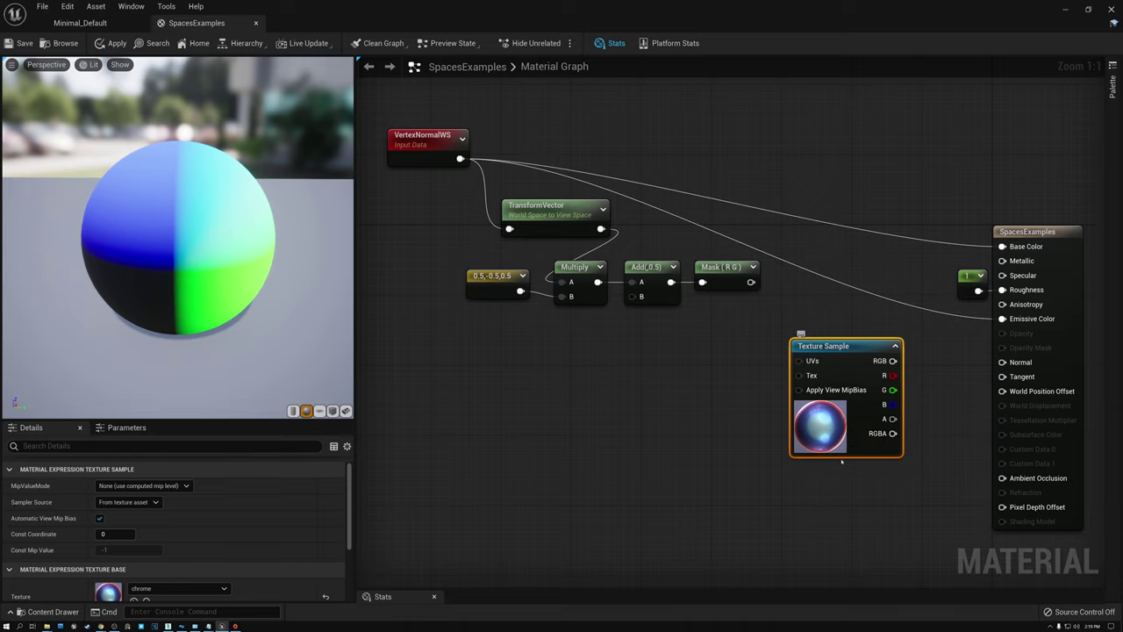
{"action": "left_click", "coordinate": [35, 611]}
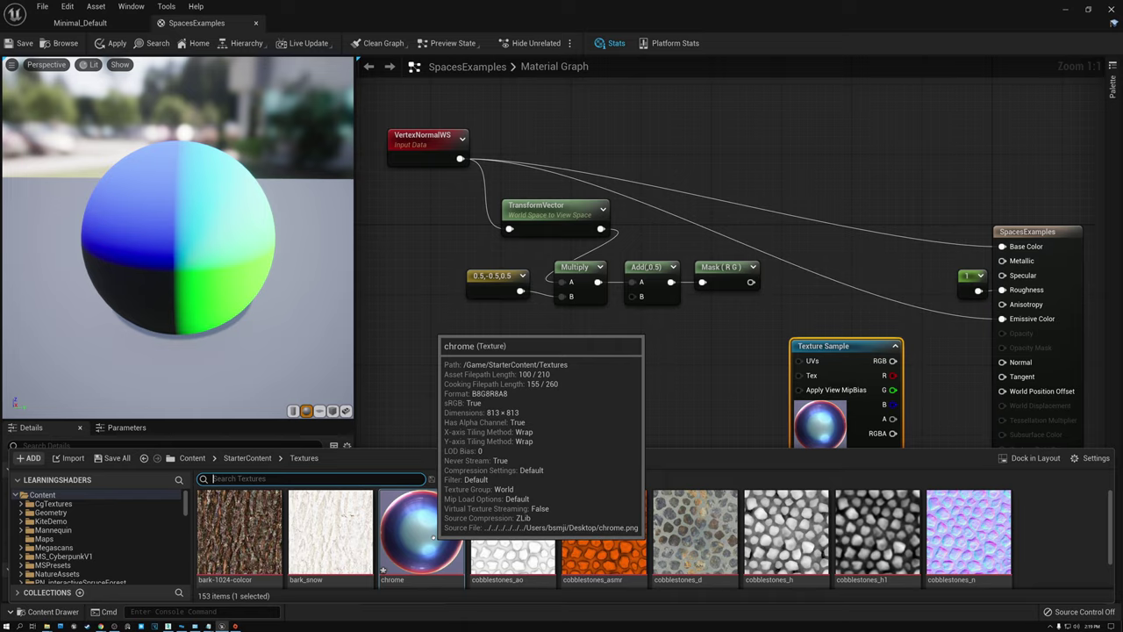
{"action": "key", "text": "alt+Tab"}
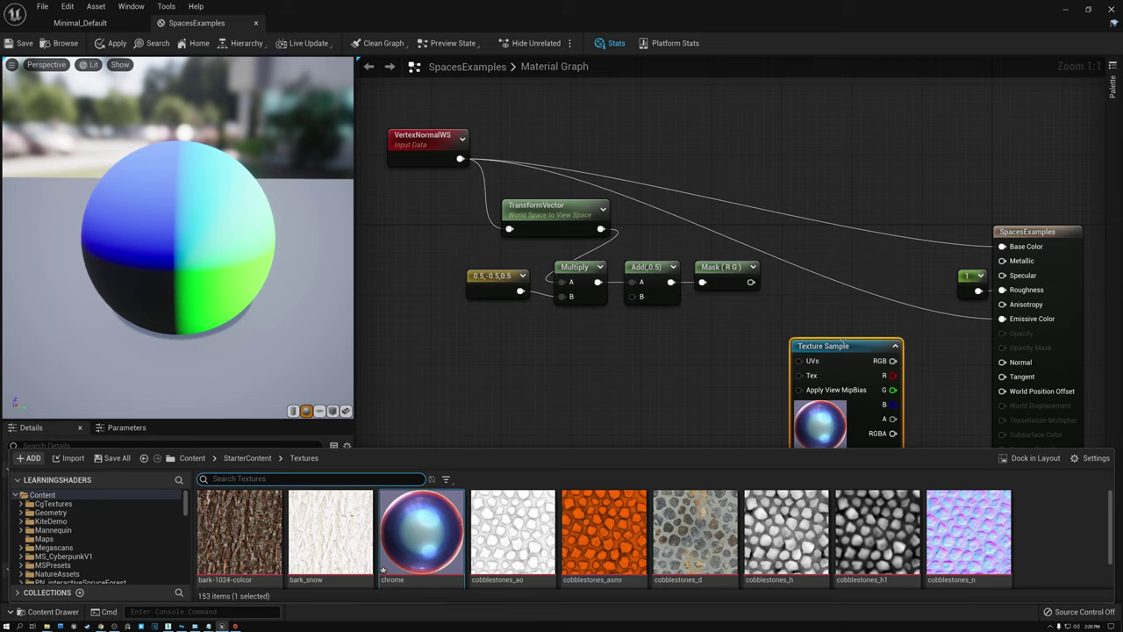
Connect the Texture Sample's RGB output to Base Color and Emissive Color, and check the preview sphere from several sides
{"action": "left_click", "coordinate": [849, 338]}
{"action": "left_click_drag", "start_coordinate": [849, 338], "coordinate": [1002, 247]}
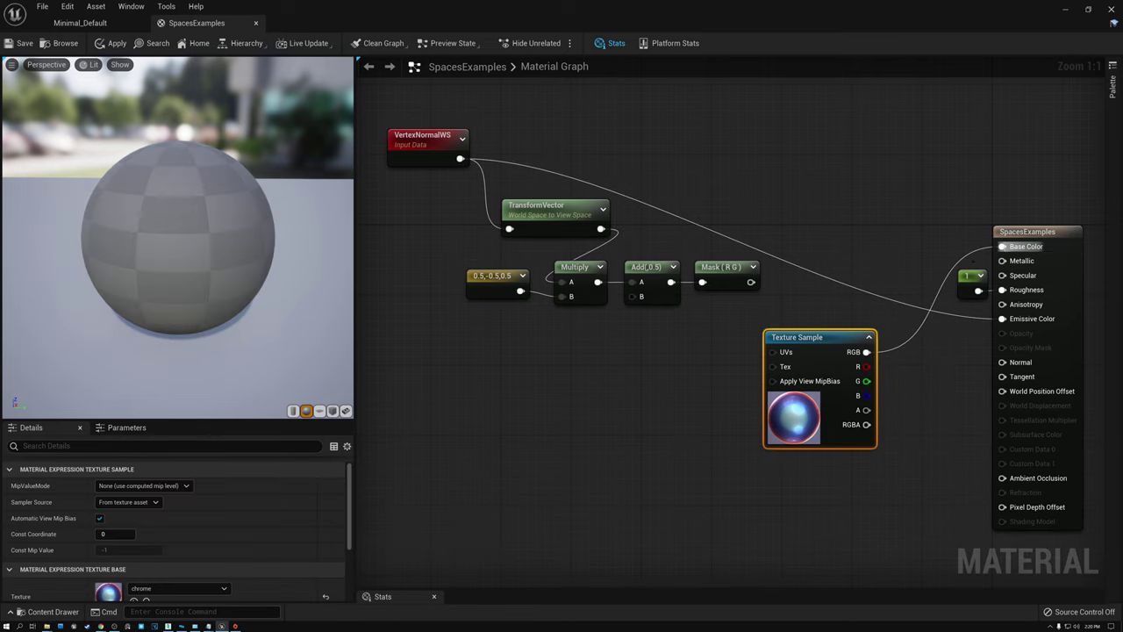
{"action": "left_click_drag", "start_coordinate": [867, 352], "coordinate": [1002, 319]}
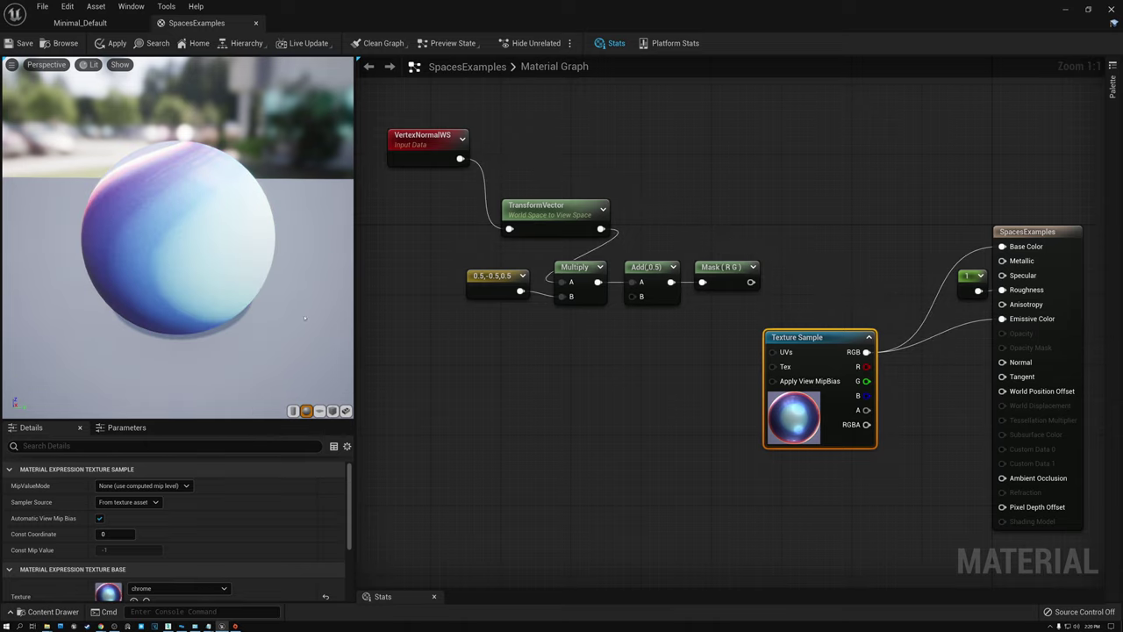
{"action": "left_click_drag", "start_coordinate": [165, 208], "coordinate": [80, 263]}
{"action": "left_click_drag", "start_coordinate": [319, 242], "coordinate": [160, 209]}
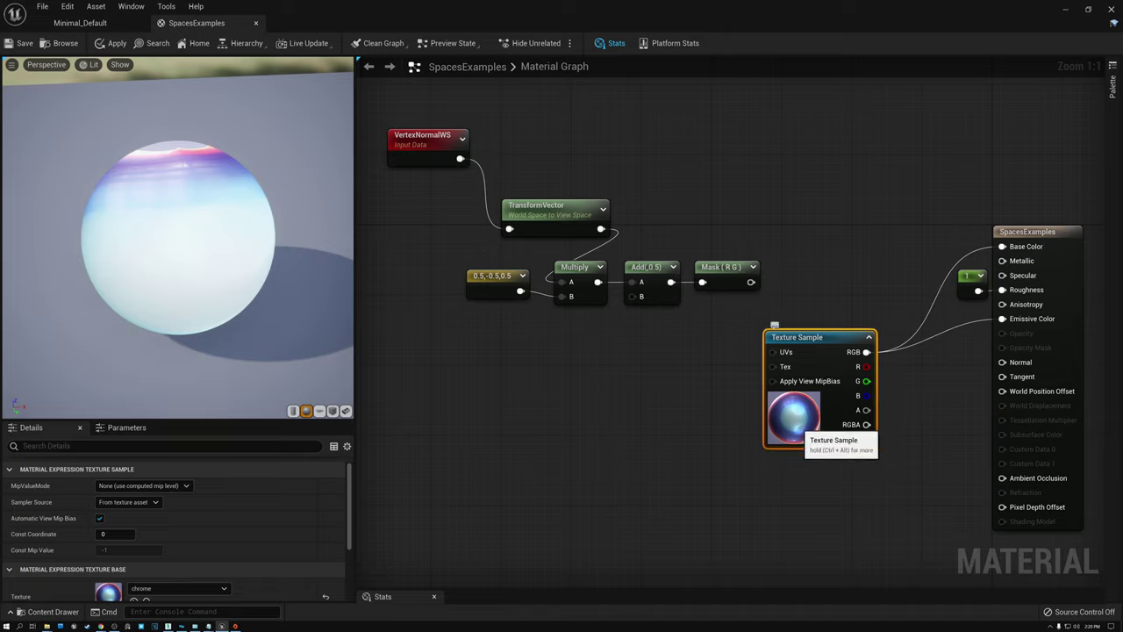
Review the VertexNormalWS and TransformVector nodes, and move TransformVector up and closer to VertexNormalWS
{"action": "left_click", "coordinate": [421, 144]}
{"action": "left_click_drag", "start_coordinate": [544, 213], "coordinate": [540, 196]}
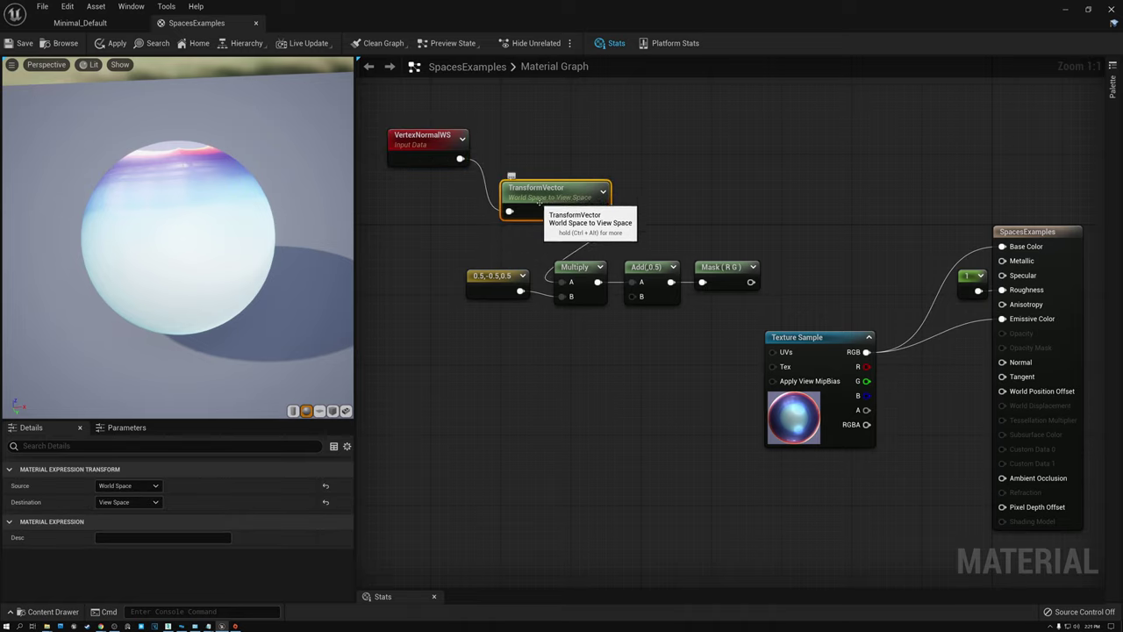
{"action": "left_click", "coordinate": [428, 147]}
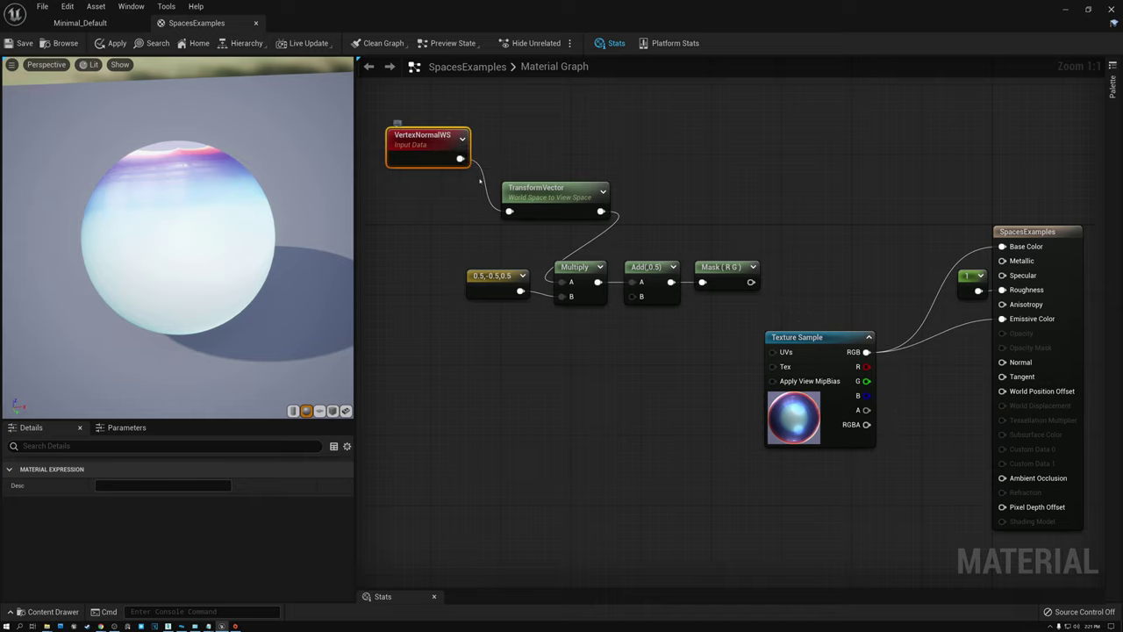
{"action": "left_click", "coordinate": [548, 193]}
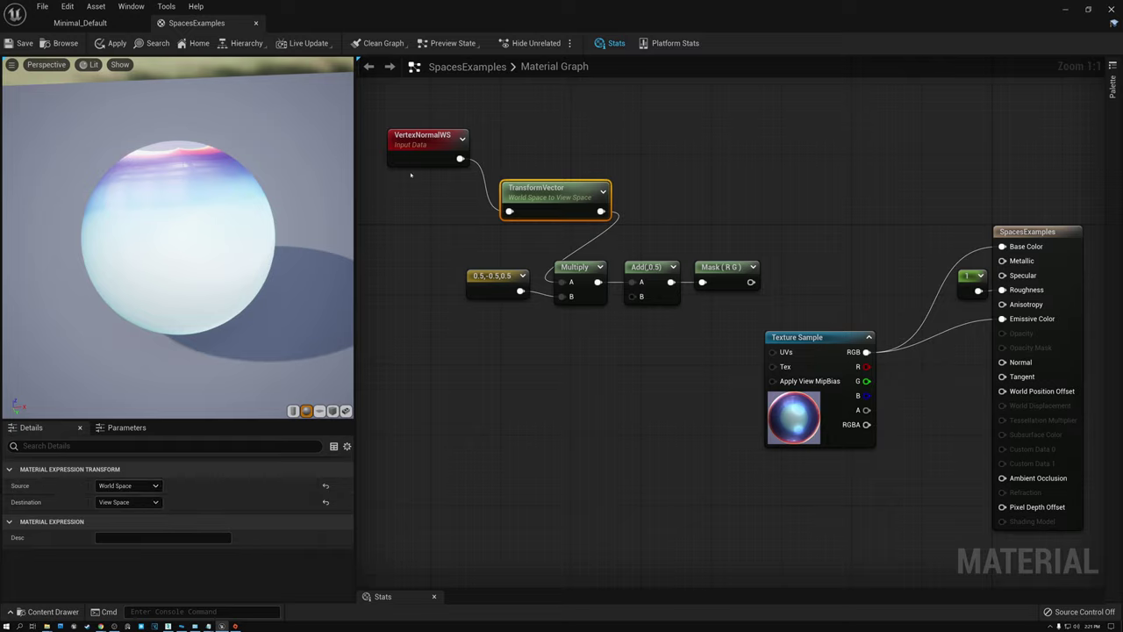
{"action": "left_click", "coordinate": [430, 143]}
{"action": "left_click", "coordinate": [517, 189]}
{"action": "left_click_drag", "start_coordinate": [552, 196], "coordinate": [533, 199]}
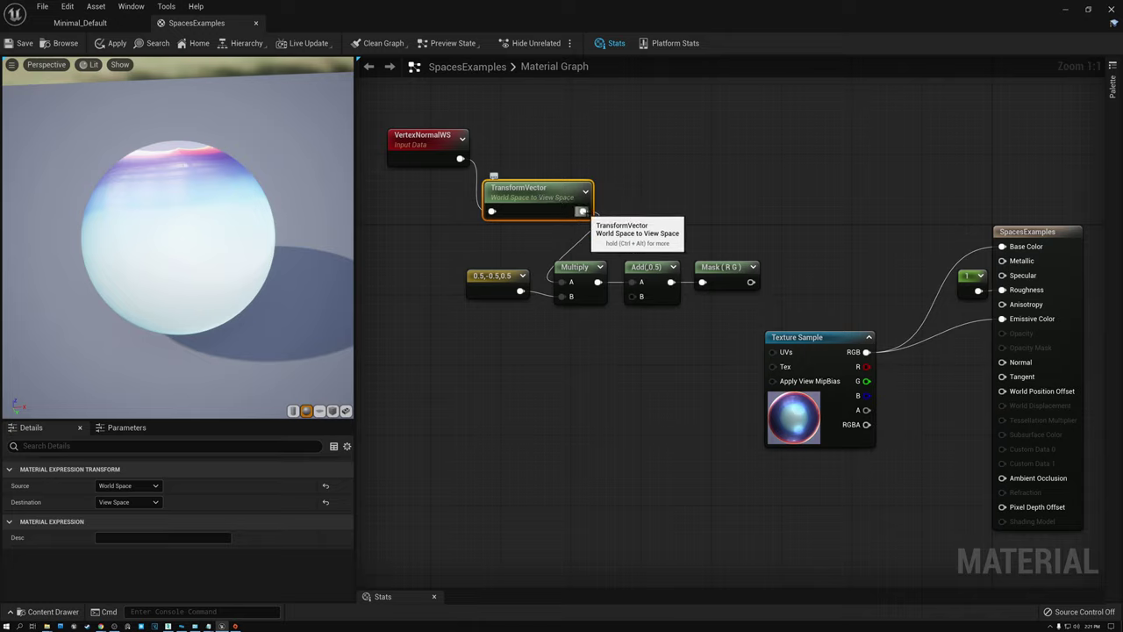
Connect the TransformVector output to Base Color and Emissive Color, and check the preview sphere from several sides
{"action": "left_click_drag", "start_coordinate": [588, 212], "coordinate": [1002, 247]}
{"action": "left_click_drag", "start_coordinate": [582, 211], "coordinate": [1002, 319]}
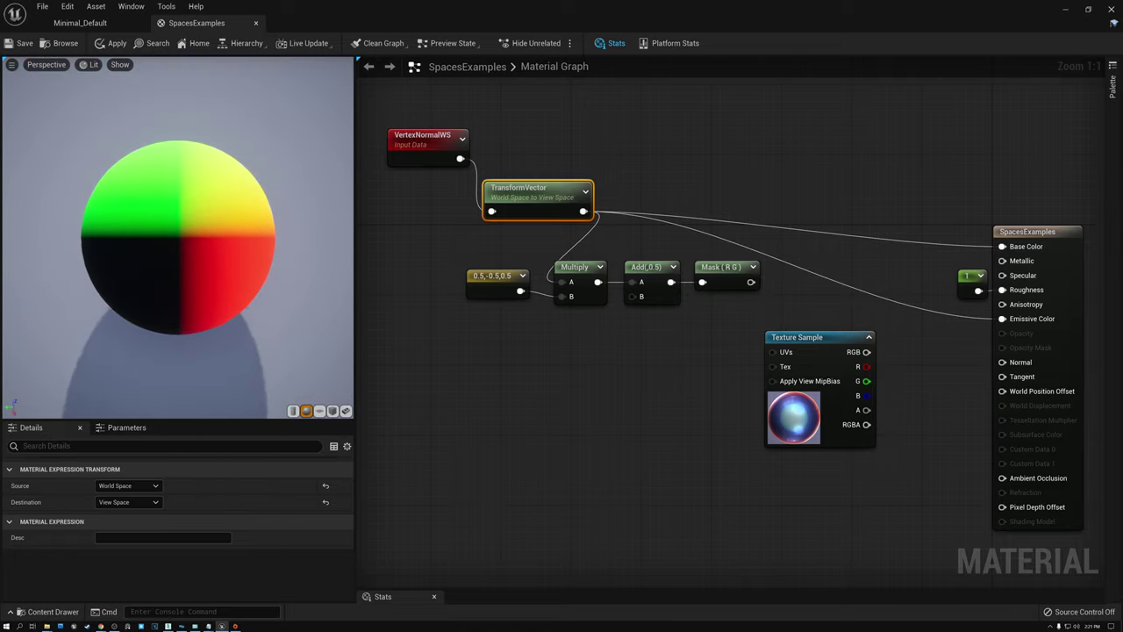
{"action": "left_click_drag", "start_coordinate": [160, 211], "coordinate": [230, 198]}
{"action": "left_click_drag", "start_coordinate": [311, 180], "coordinate": [311, 215]}
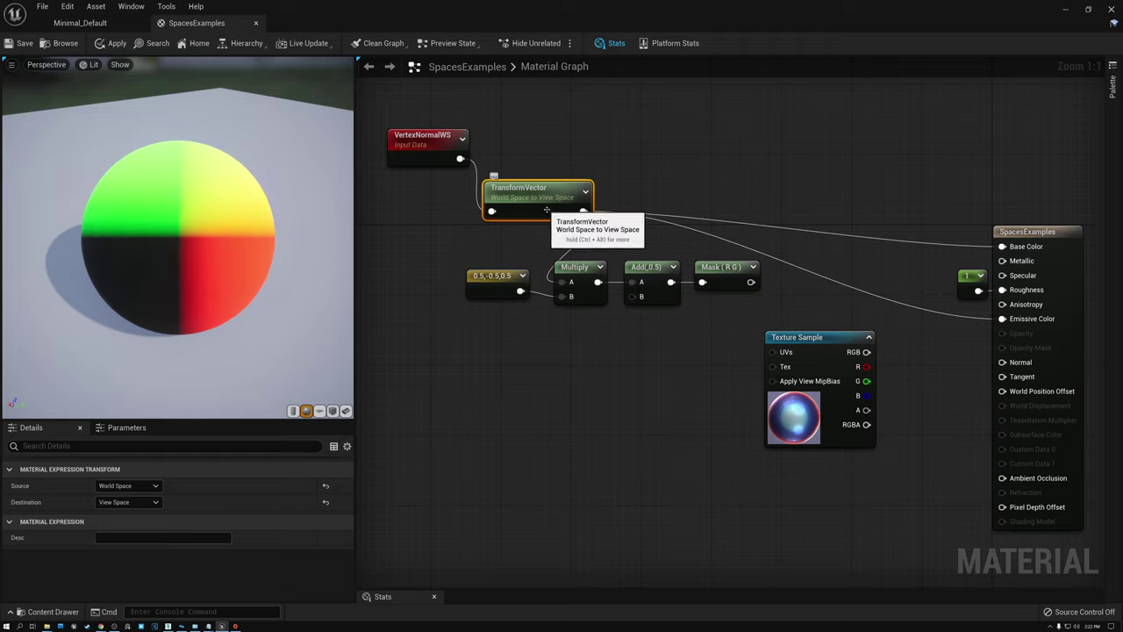
Connect TransformVector's output directly to the Texture Sample's UVs, route its RGB output to Base Color and Emissive Color, and read the node's error details
{"action": "mouse_move", "coordinate": [186, 186]}
{"action": "left_mouse_down"}
{"action": "mouse_move", "coordinate": [254, 230]}
{"action": "mouse_move", "coordinate": [195, 200]}
{"action": "left_mouse_up"}
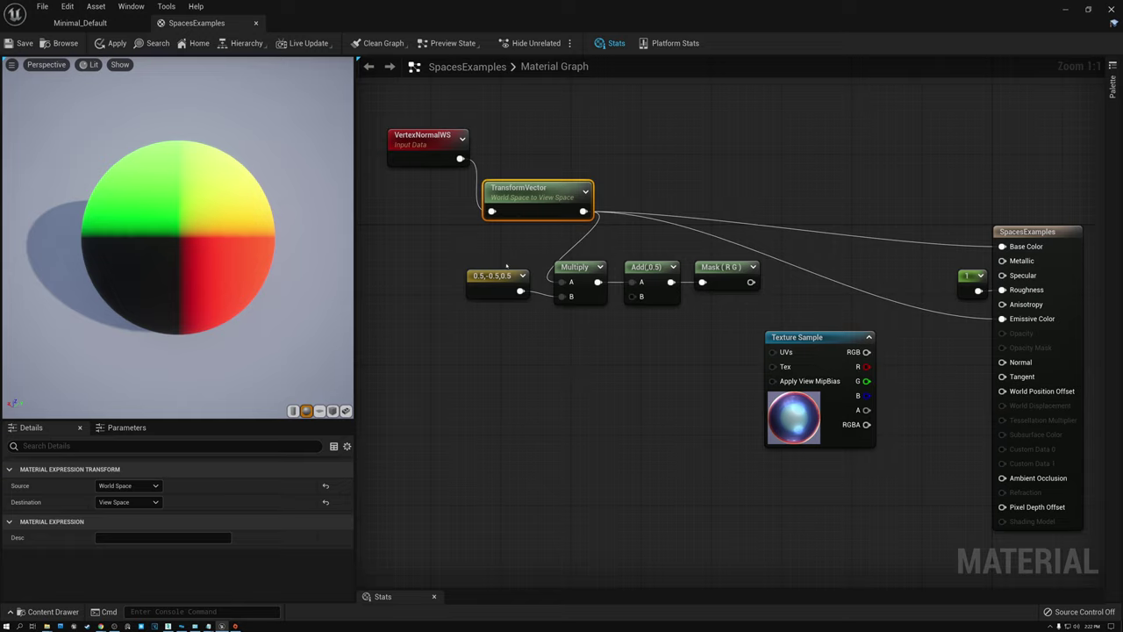
{"action": "left_click", "coordinate": [490, 293]}
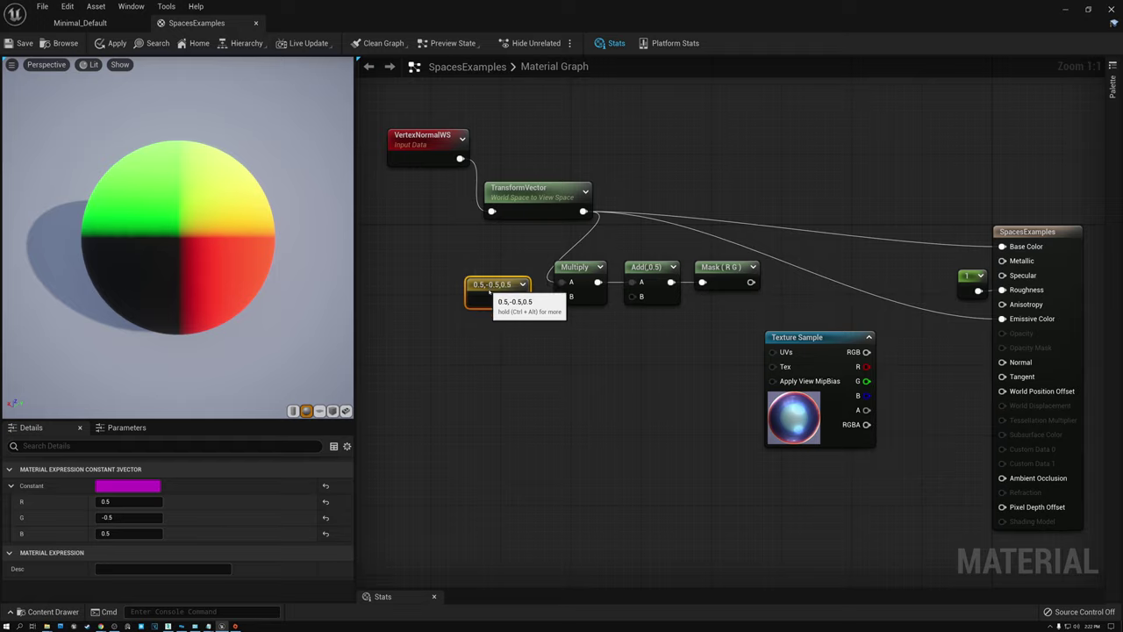
{"action": "left_click_drag", "start_coordinate": [582, 211], "coordinate": [772, 352]}
{"action": "left_click_drag", "start_coordinate": [866, 352], "coordinate": [1002, 319]}
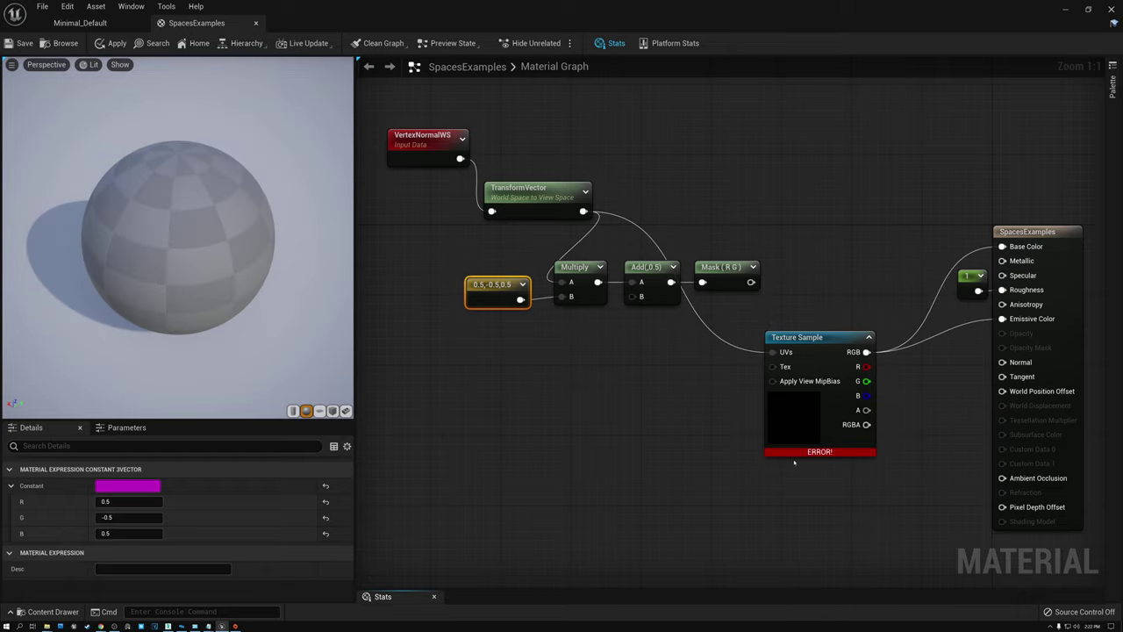
{"action": "mouse_move", "coordinate": [802, 454]}
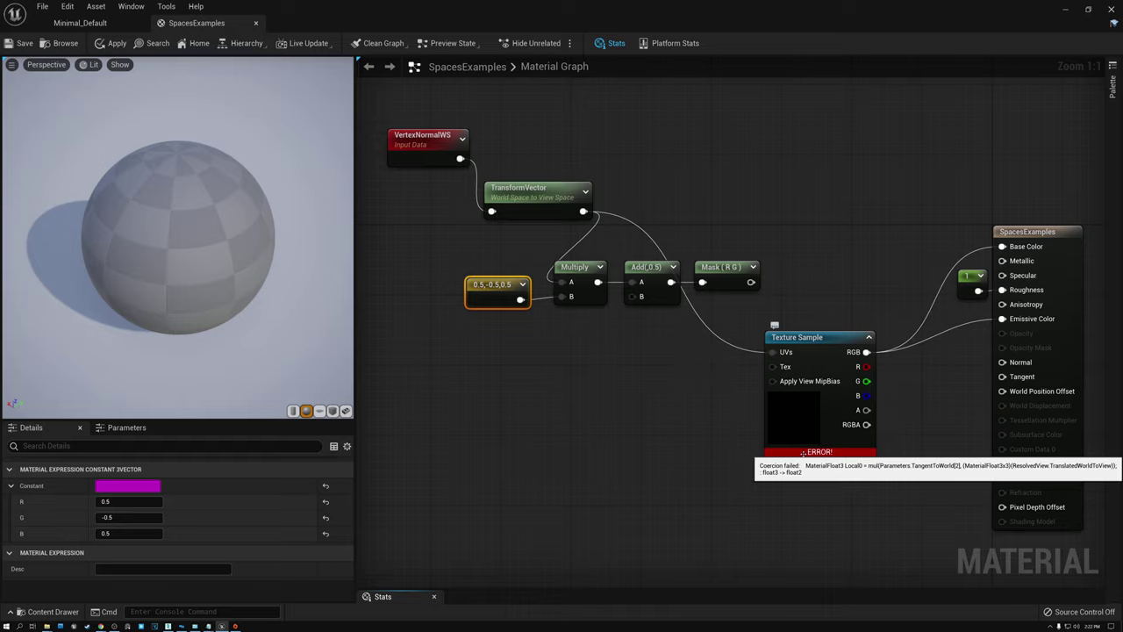
{"action": "left_click", "coordinate": [532, 190]}
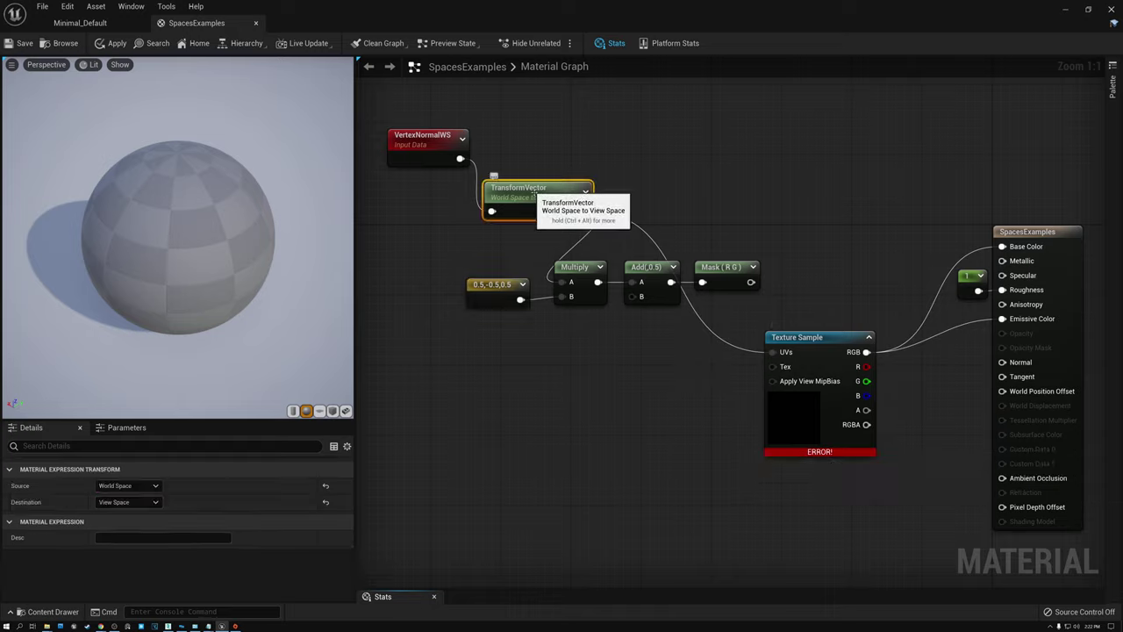
{"action": "mouse_move", "coordinate": [797, 453]}
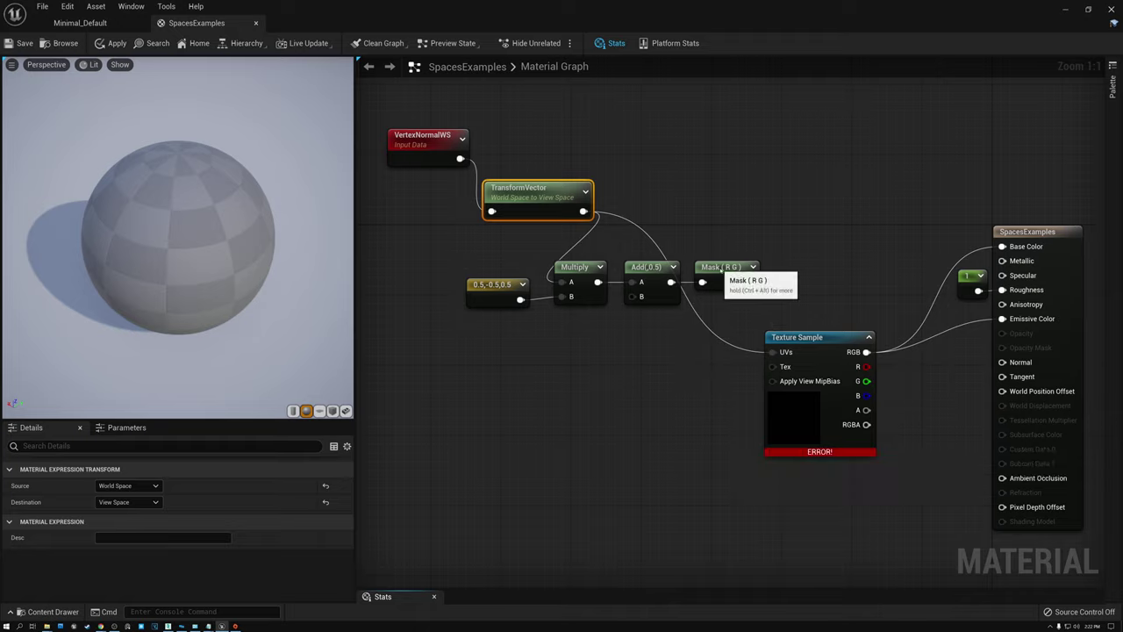
Duplicate the Mask (R G) node beside TransformVector, route TransformVector through the copy to the Texture Sample's UVs, and check the preview sphere
{"action": "left_click", "coordinate": [721, 268]}
{"action": "key", "text": "ctrl+c"}
{"action": "key", "text": "ctrl+v"}
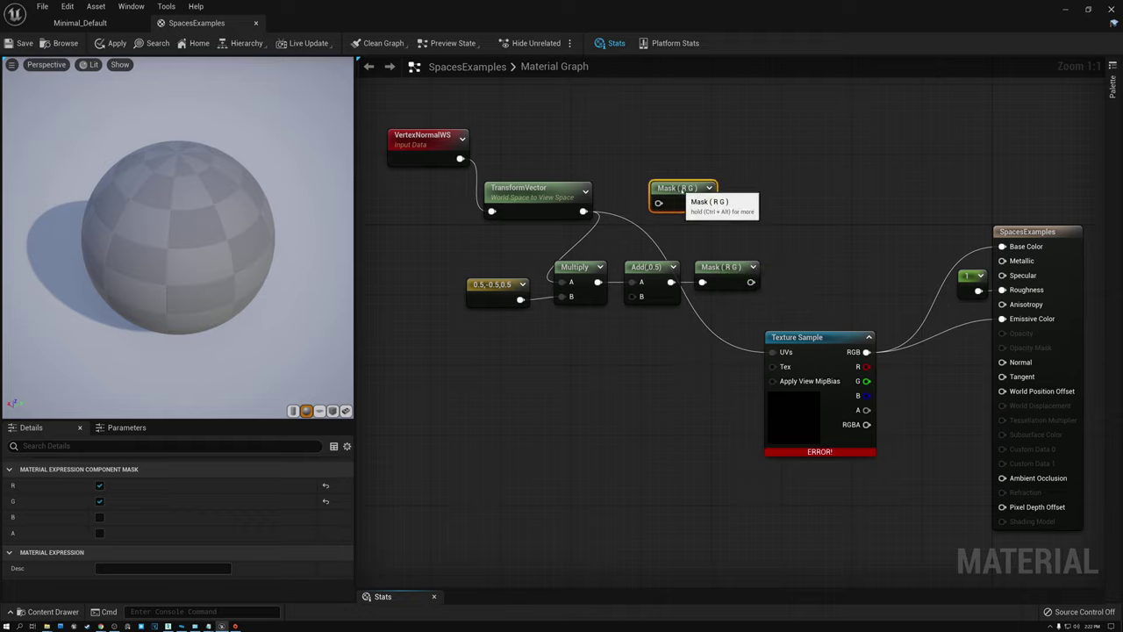
{"action": "left_click_drag", "start_coordinate": [584, 211], "coordinate": [772, 352]}
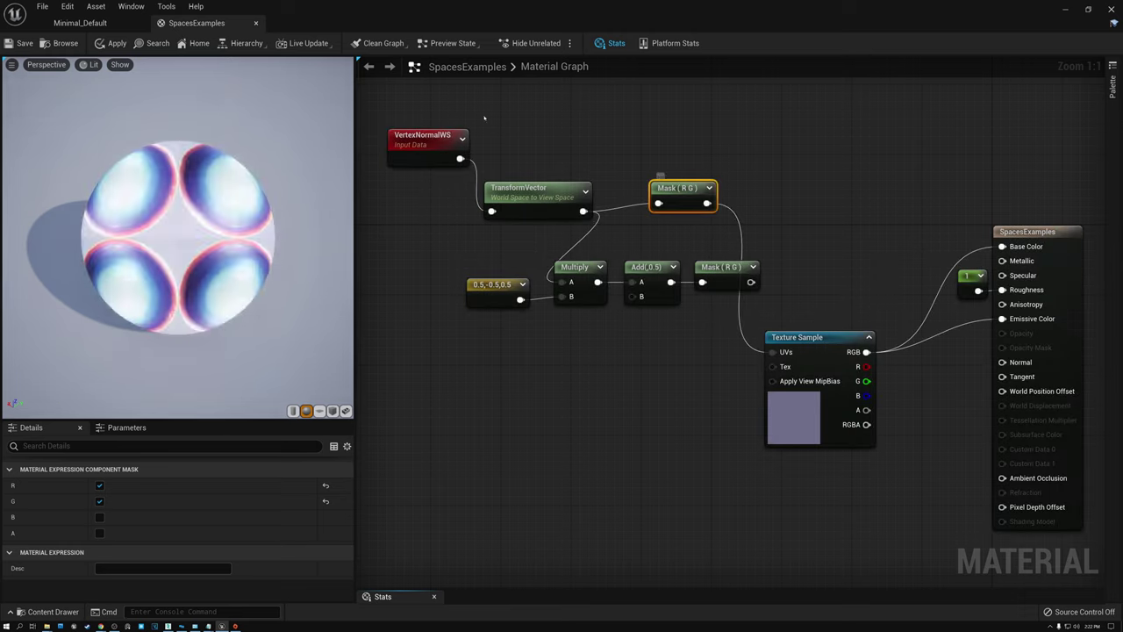
{"action": "left_click_drag", "start_coordinate": [219, 252], "coordinate": [202, 195]}
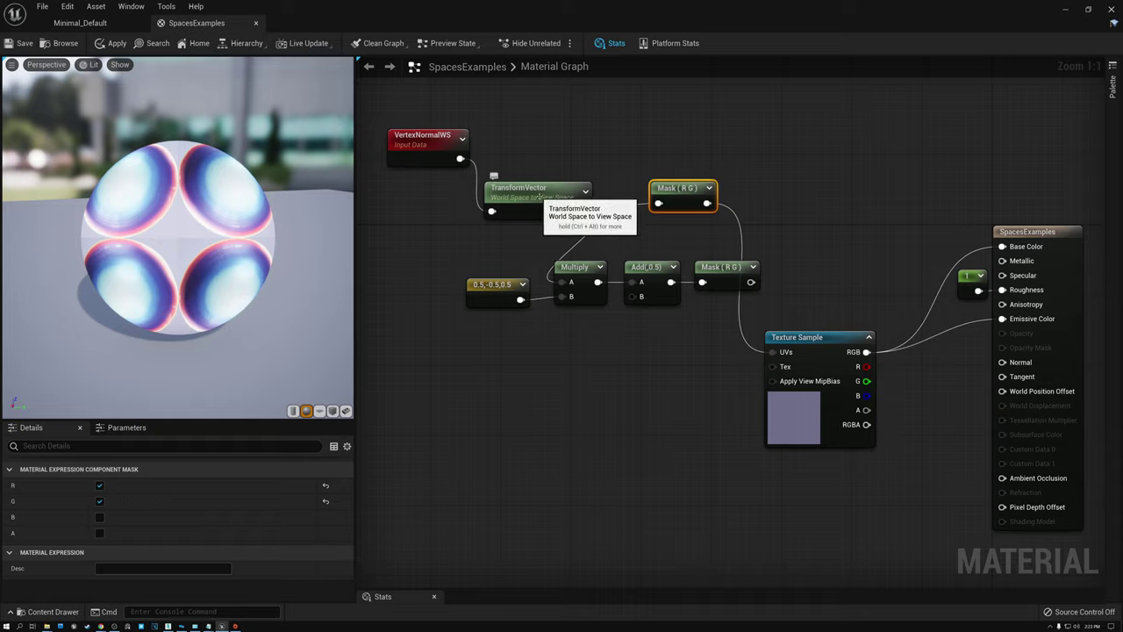
Connect the original Mask (R G) node after Add to the Texture Sample's UVs and check the preview sphere from several sides
{"action": "left_click", "coordinate": [539, 197]}
{"action": "left_click", "coordinate": [576, 269]}
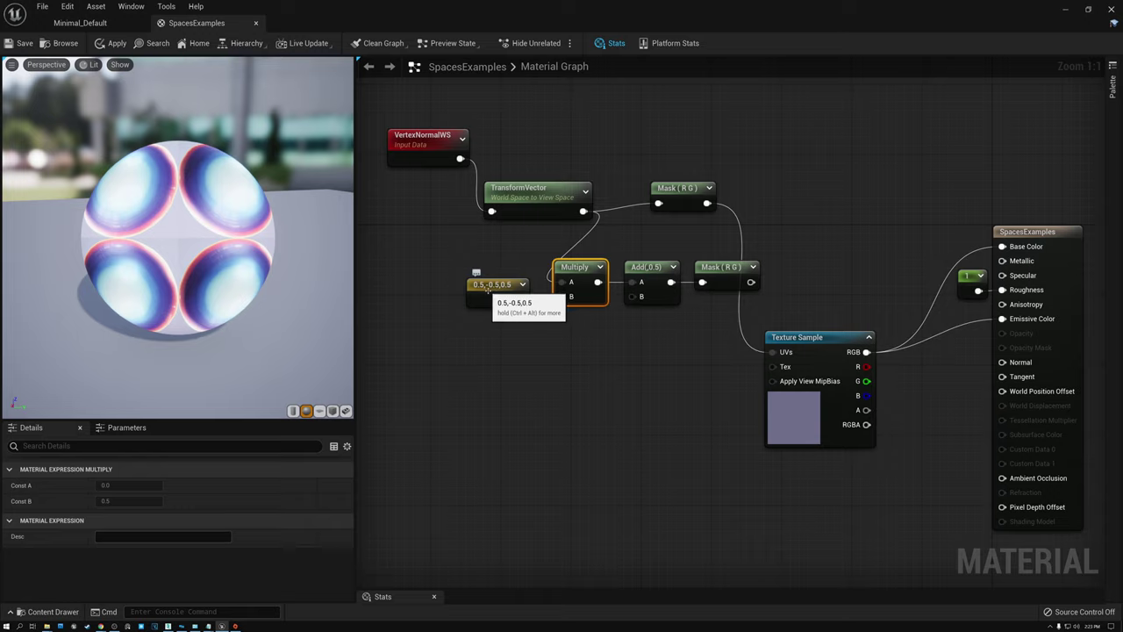
{"action": "left_click", "coordinate": [646, 275]}
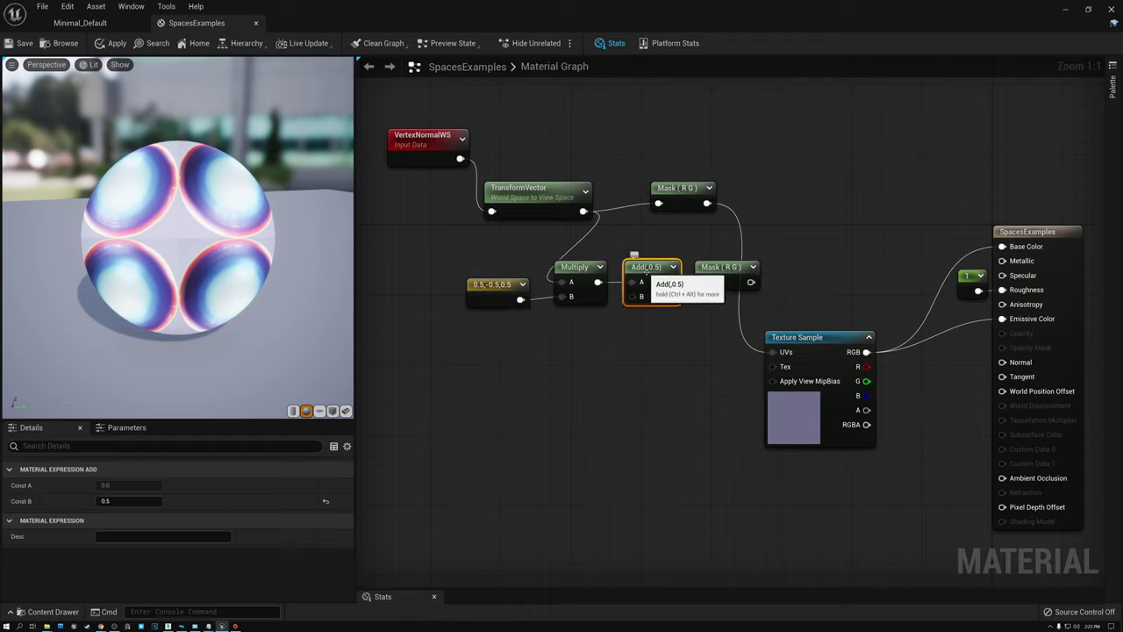
{"action": "left_click", "coordinate": [712, 274]}
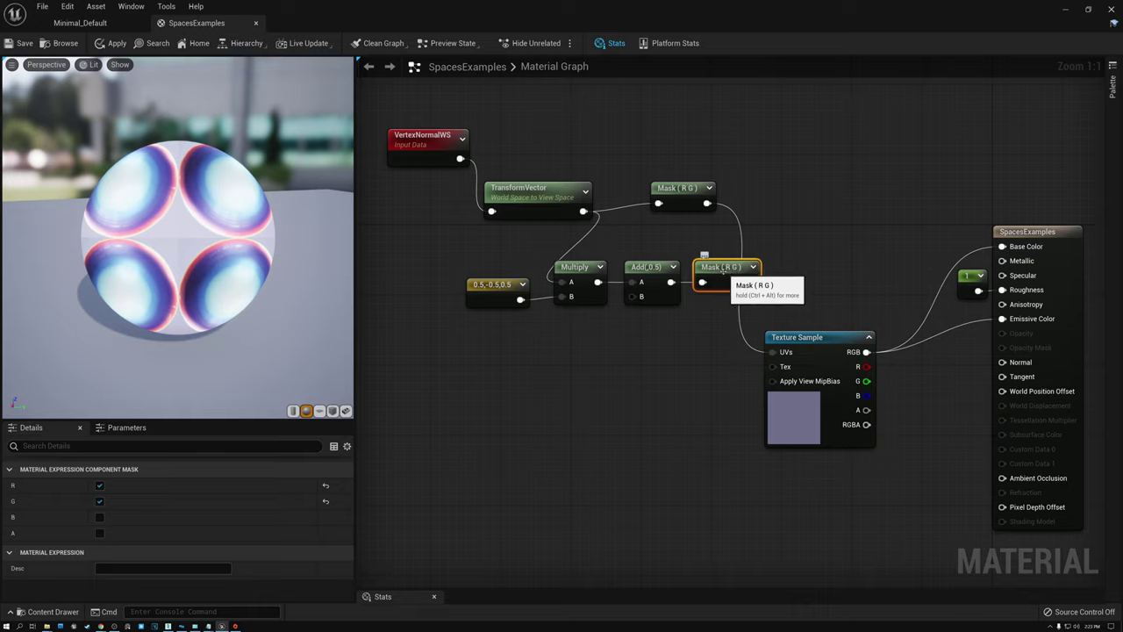
{"action": "left_click_drag", "start_coordinate": [750, 282], "coordinate": [773, 352]}
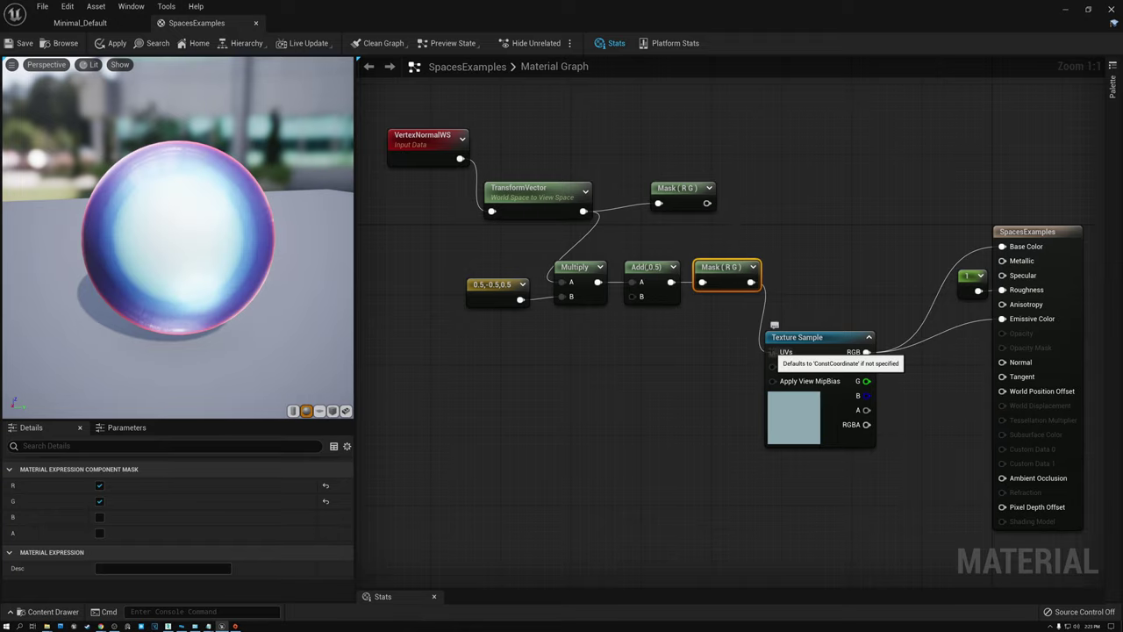
{"action": "left_click_drag", "start_coordinate": [523, 275], "coordinate": [659, 334]}
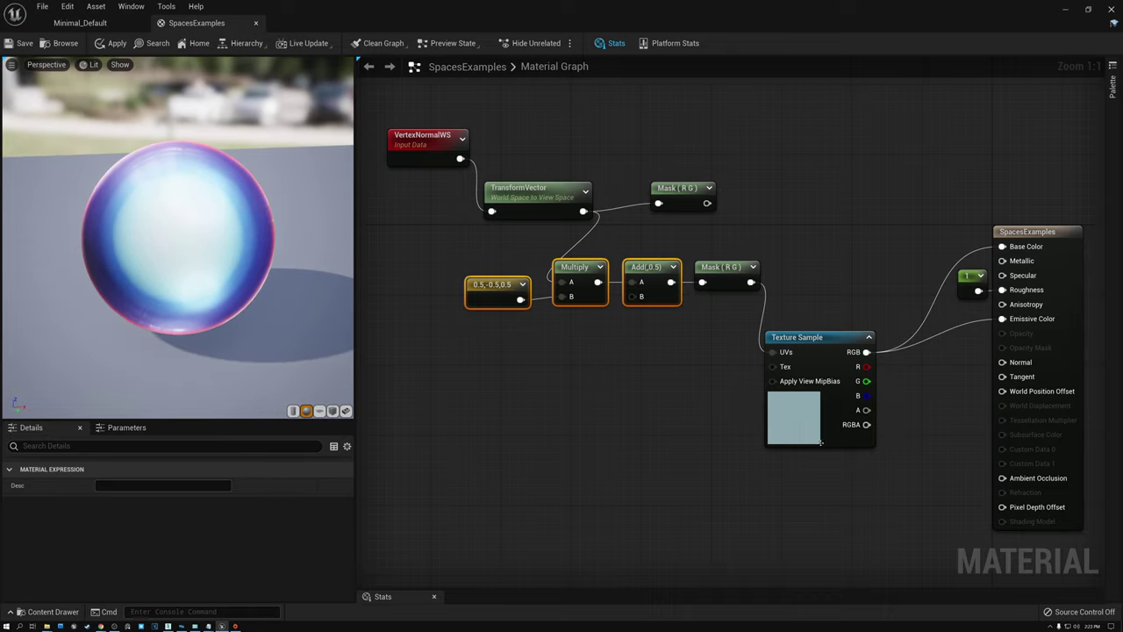
{"action": "left_click_drag", "start_coordinate": [198, 234], "coordinate": [329, 289]}
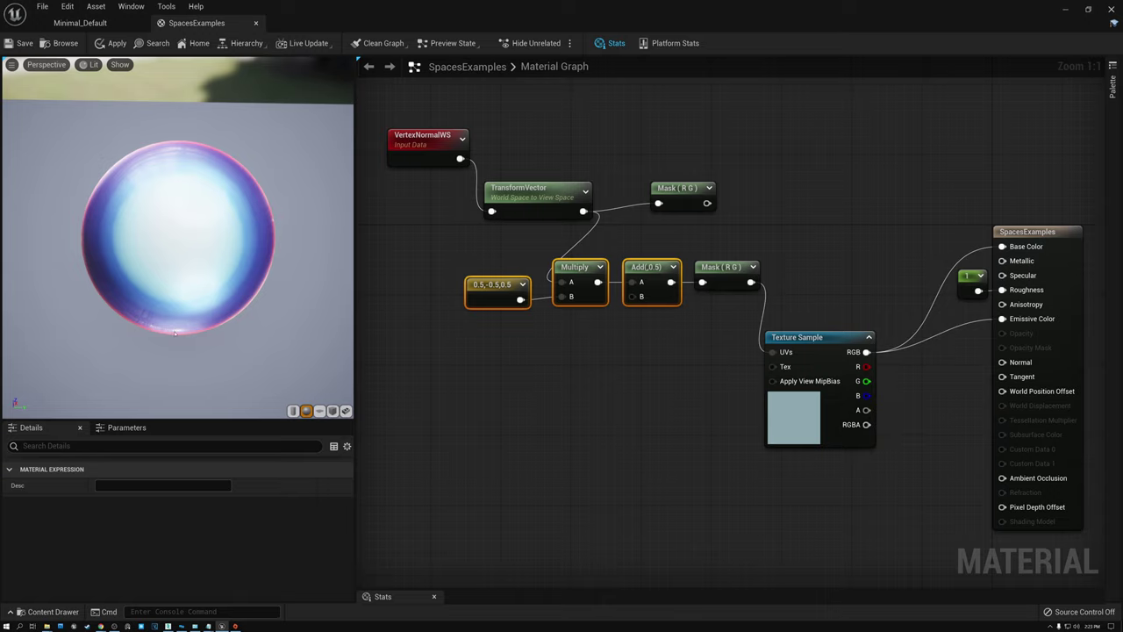
{"action": "left_click_drag", "start_coordinate": [91, 226], "coordinate": [22, 221]}
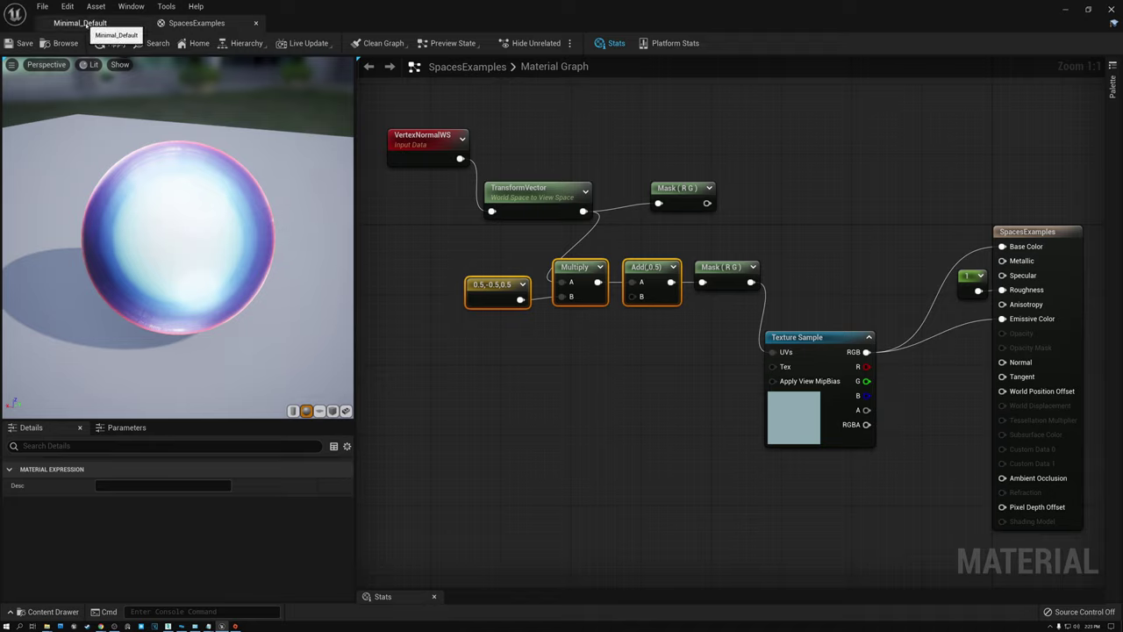
Inspect the chrome material on SM_Rock in the Minimal_Default level from several angles and distances
{"action": "left_click", "coordinate": [86, 24]}
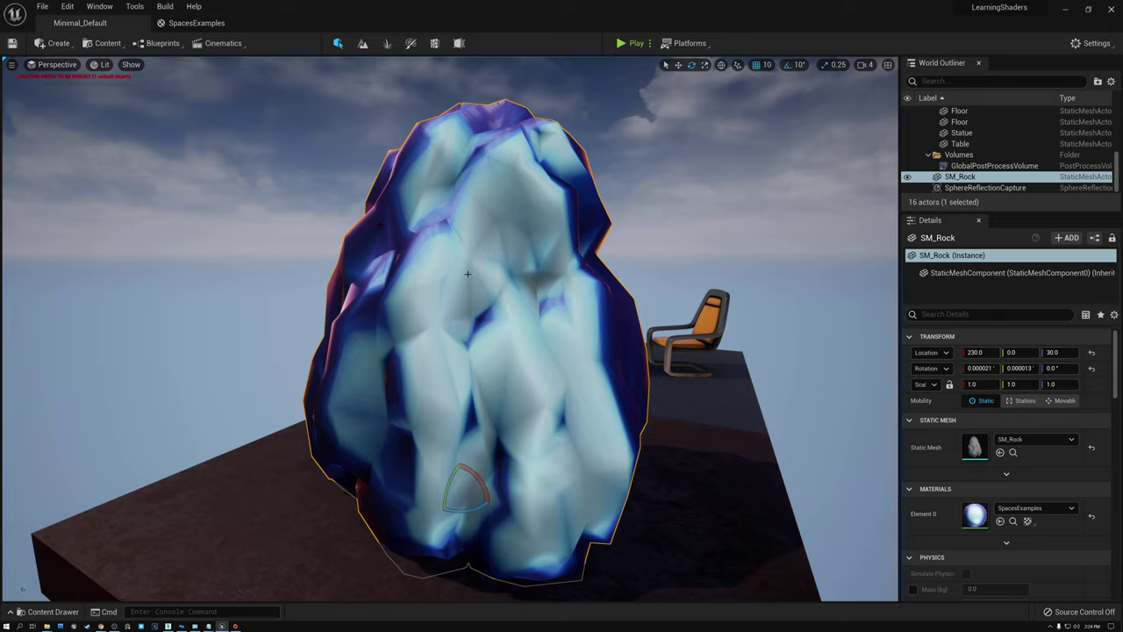
{"action": "right_click_drag", "start_coordinate": [380, 225], "coordinate": [408, 251]}
{"action": "key", "text": "f"}
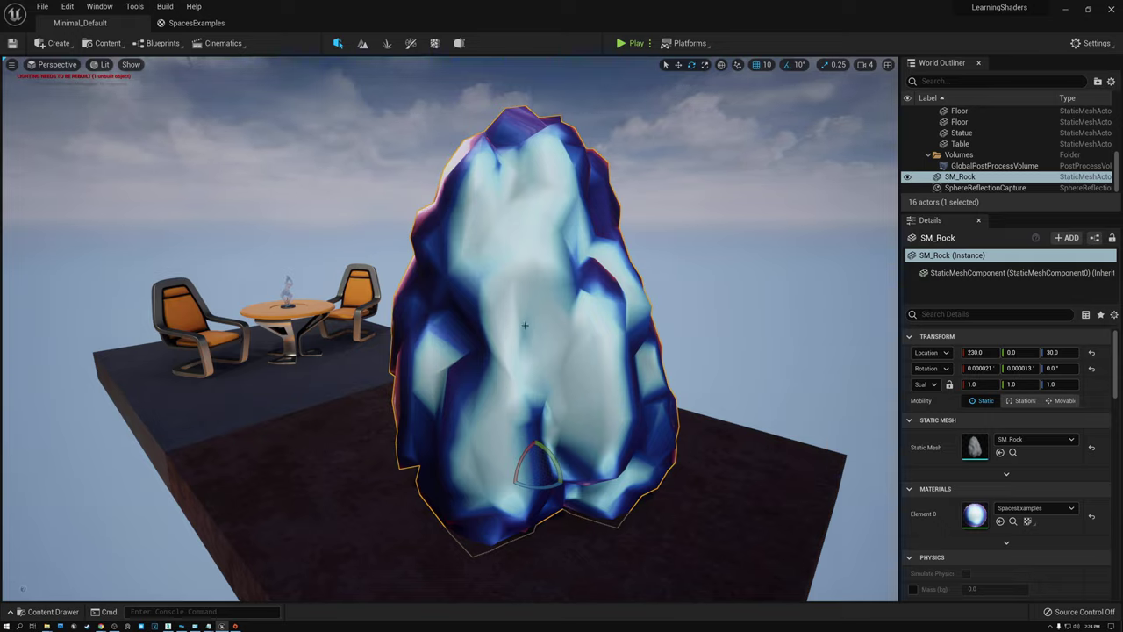
{"action": "left_click", "coordinate": [195, 23]}
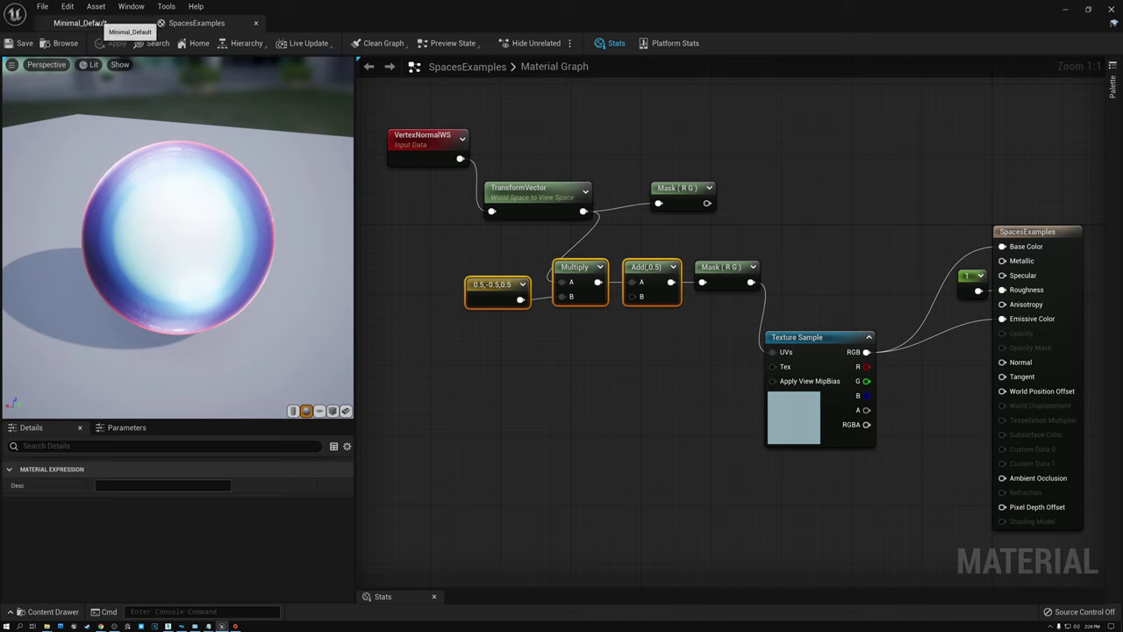
{"action": "left_click", "coordinate": [131, 21]}
{"action": "right_click_drag", "start_coordinate": [589, 321], "coordinate": [206, 391]}
{"action": "key", "text": "d"}
{"action": "key", "text": "d"}
{"action": "key", "text": "w"}
{"action": "key", "text": "s"}
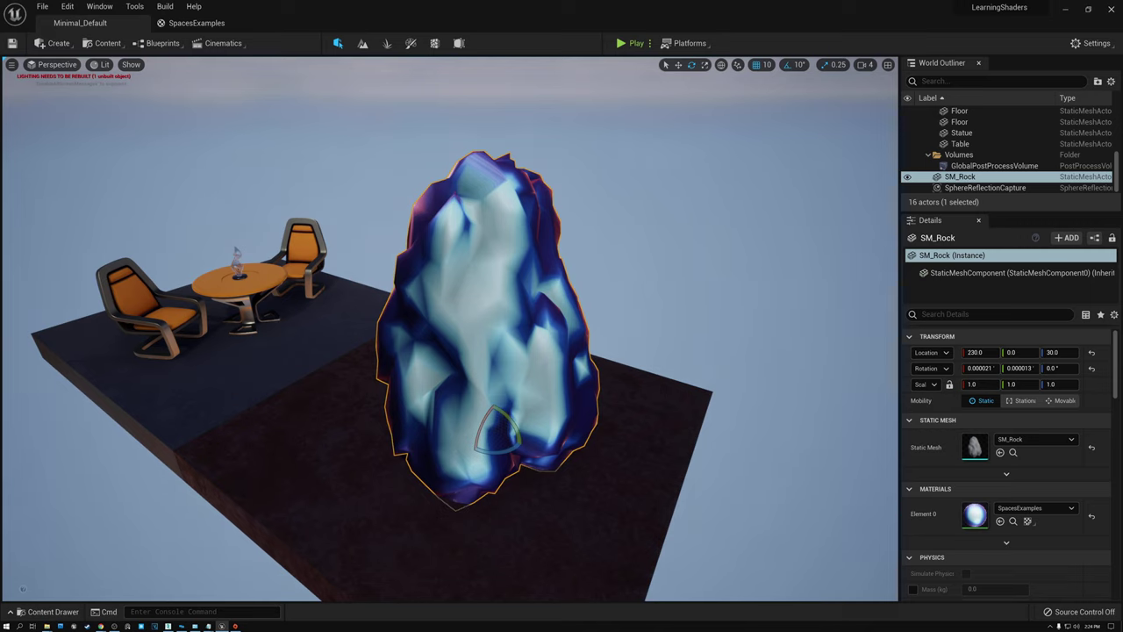
{"action": "key", "text": "w"}
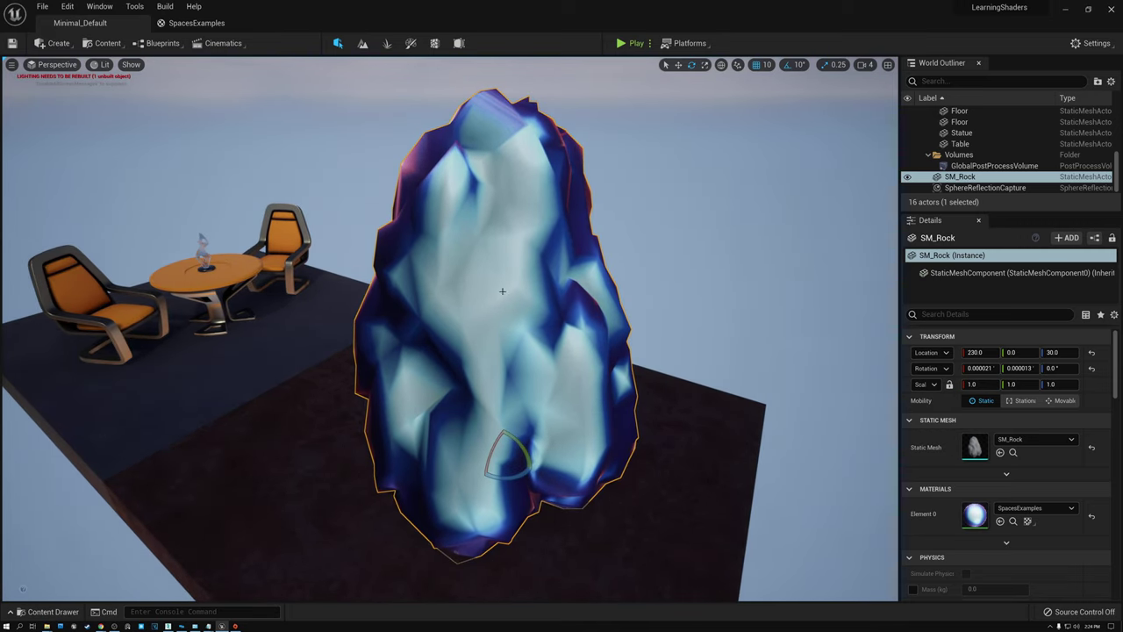
Return to the SpacesExamples material and move the whole chrome node group, from VertexNormalWS to its Texture Sample, upward
{"action": "left_click", "coordinate": [191, 23]}
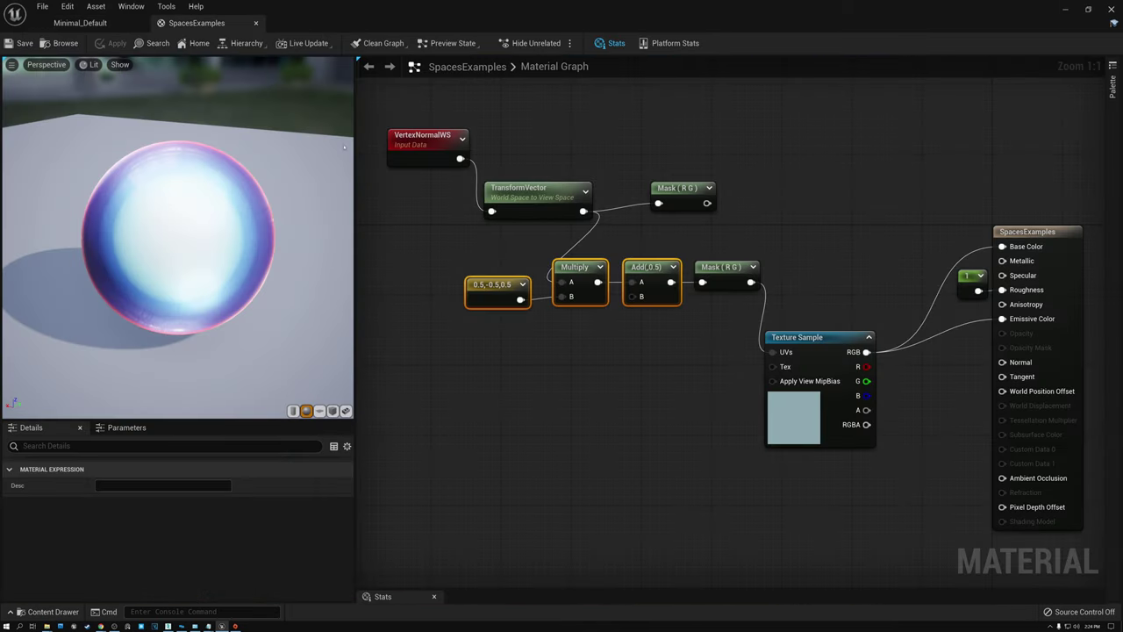
{"action": "left_click", "coordinate": [530, 196]}
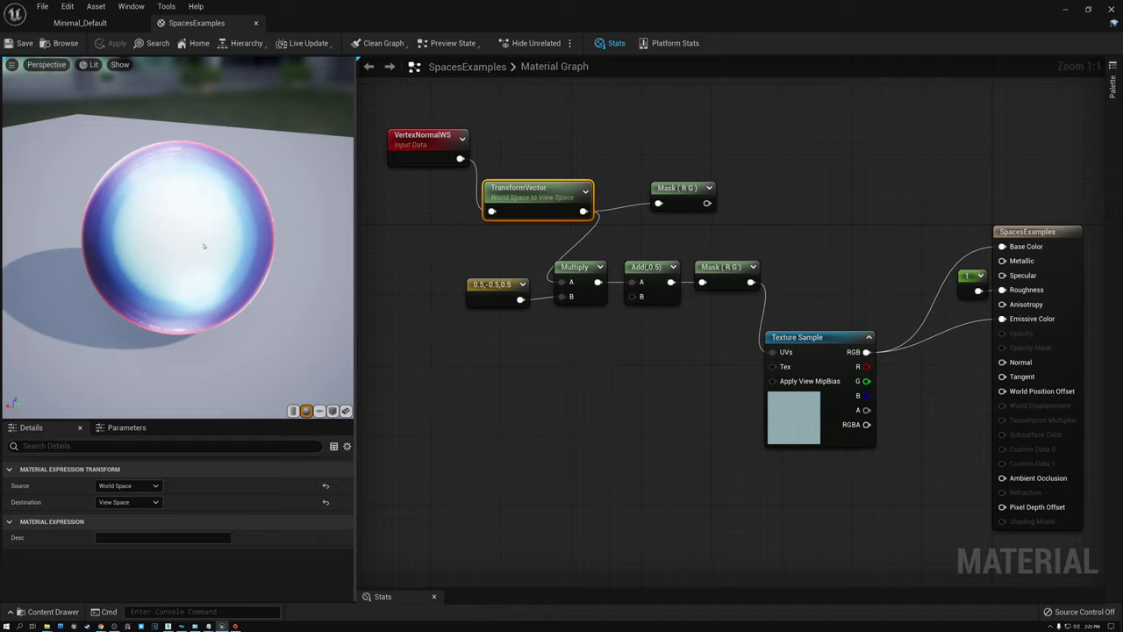
{"action": "left_click_drag", "start_coordinate": [413, 103], "coordinate": [811, 434]}
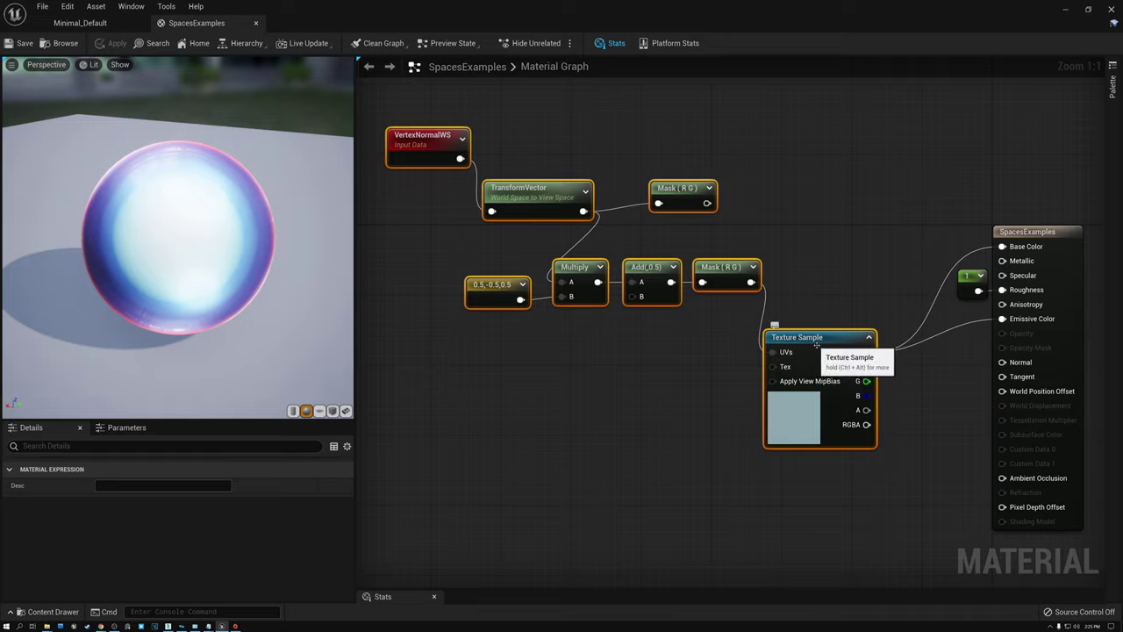
{"action": "left_click_drag", "start_coordinate": [807, 342], "coordinate": [789, 82]}
Move the rock and moss texture blending nodes up beside the material output node, below the chrome node group
{"action": "scroll", "coordinate": [793, 131], "scroll_direction": "down", "scroll_amount": 4}
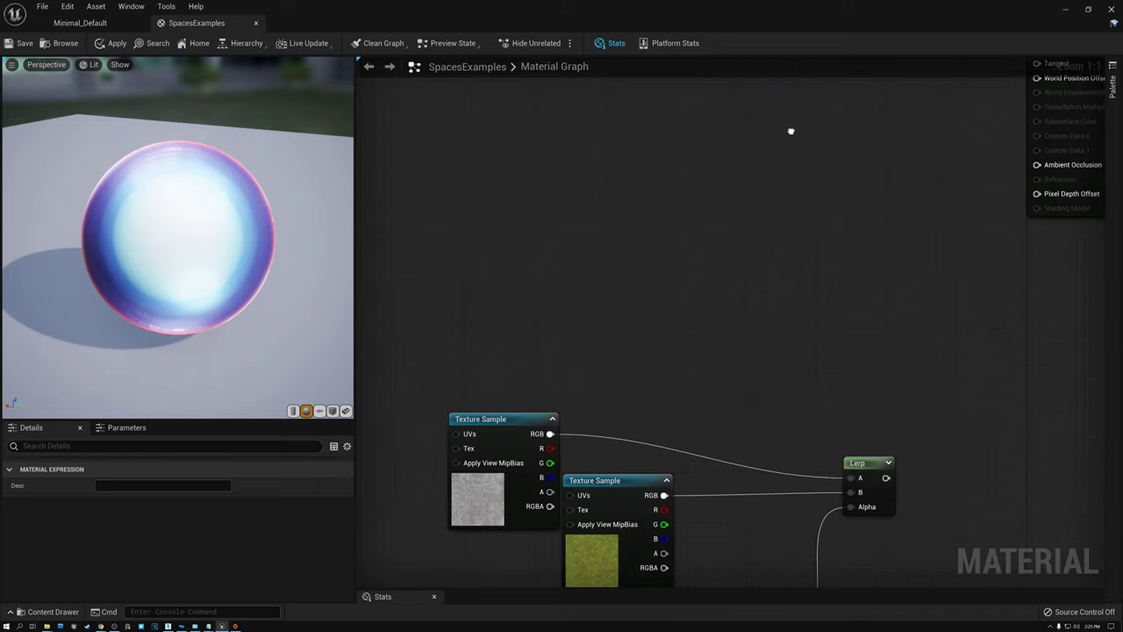
{"action": "right_click_drag", "start_coordinate": [753, 85], "coordinate": [727, 202]}
{"action": "left_click_drag", "start_coordinate": [506, 176], "coordinate": [884, 510]}
{"action": "right_click_drag", "start_coordinate": [781, 204], "coordinate": [723, 406]}
{"action": "left_click_drag", "start_coordinate": [637, 492], "coordinate": [591, 129]}
{"action": "right_click_drag", "start_coordinate": [639, 109], "coordinate": [639, 261]}
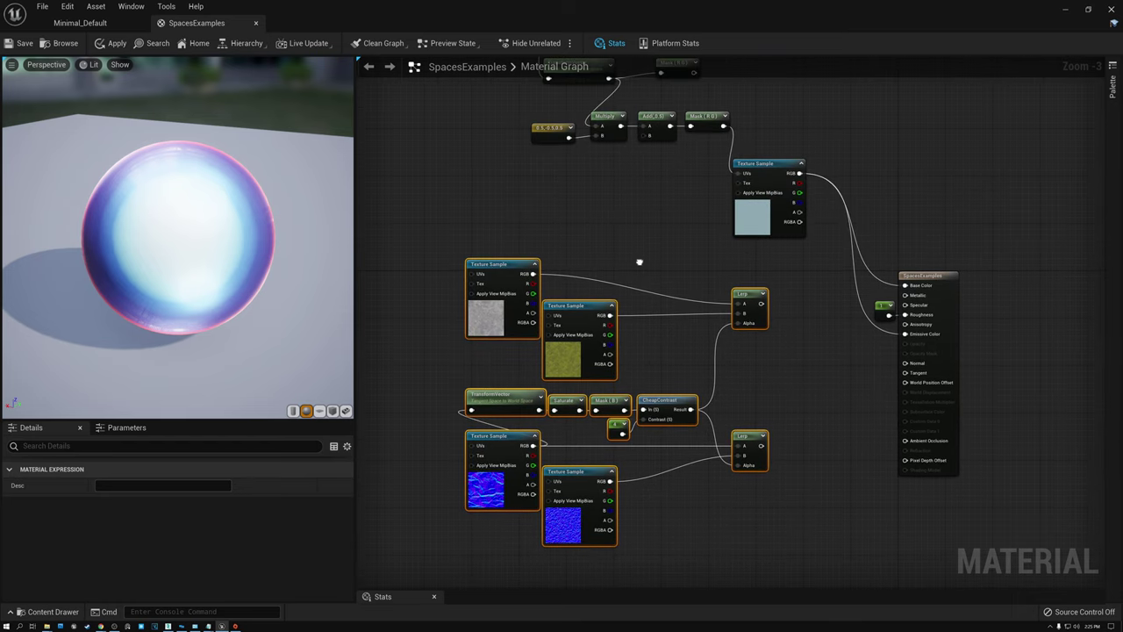
{"action": "left_click_drag", "start_coordinate": [587, 307], "coordinate": [593, 318]}
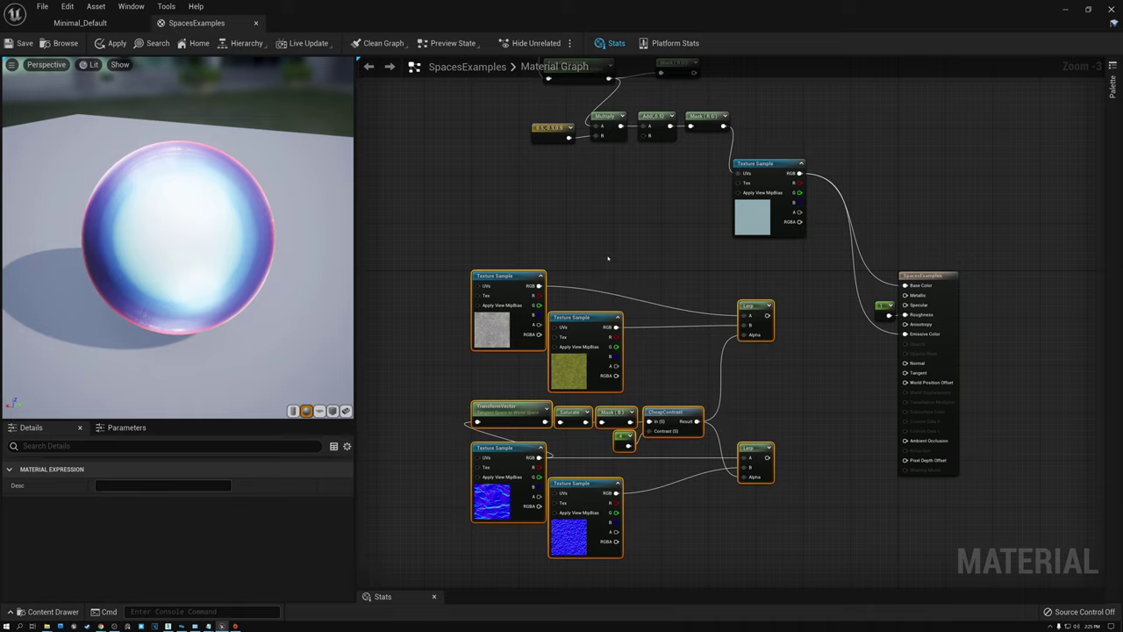
{"action": "left_click", "coordinate": [581, 235]}
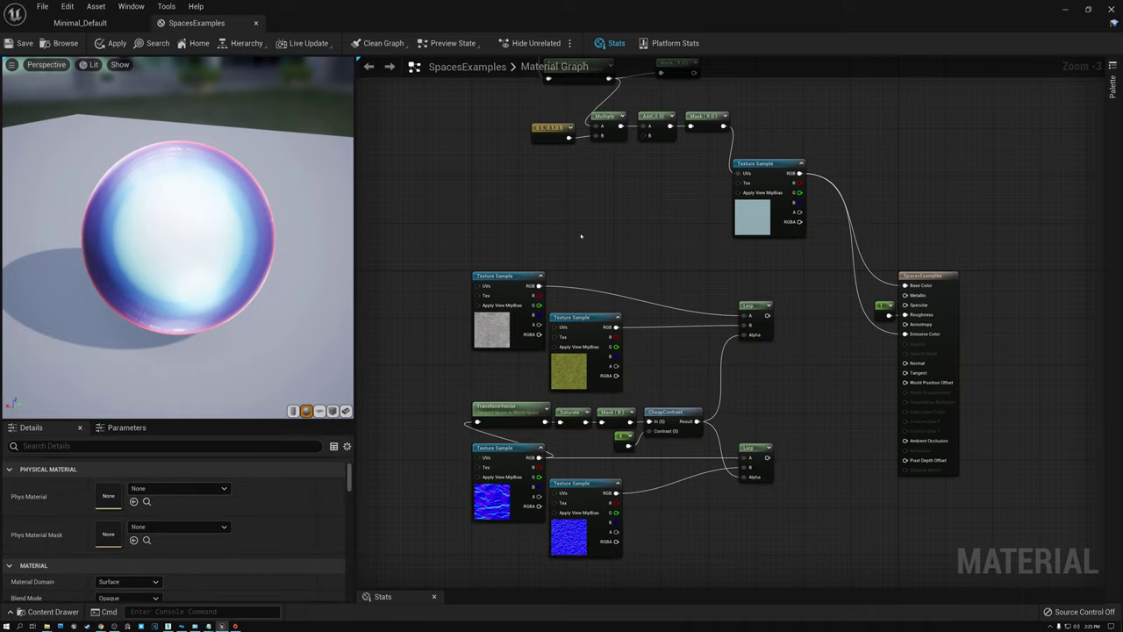
Connect the T_Rock_Slate_D sample's RGB to Base Color and the rock normal map's RGB to Normal, with Emissive Color disconnected
{"action": "left_click", "coordinate": [503, 274]}
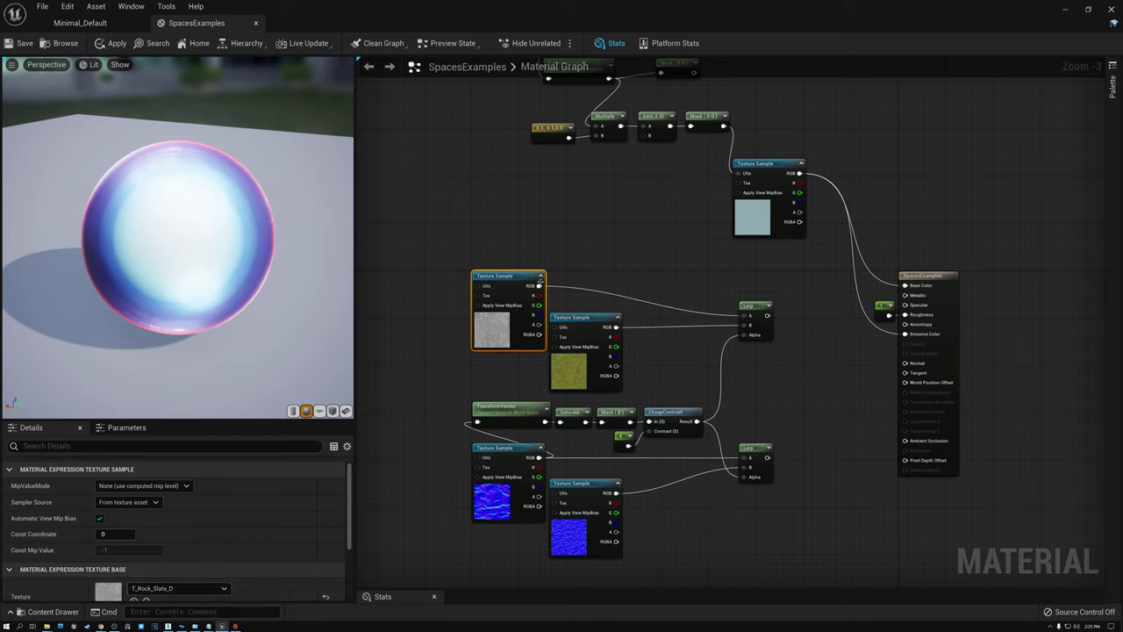
{"action": "left_click_drag", "start_coordinate": [539, 286], "coordinate": [905, 286]}
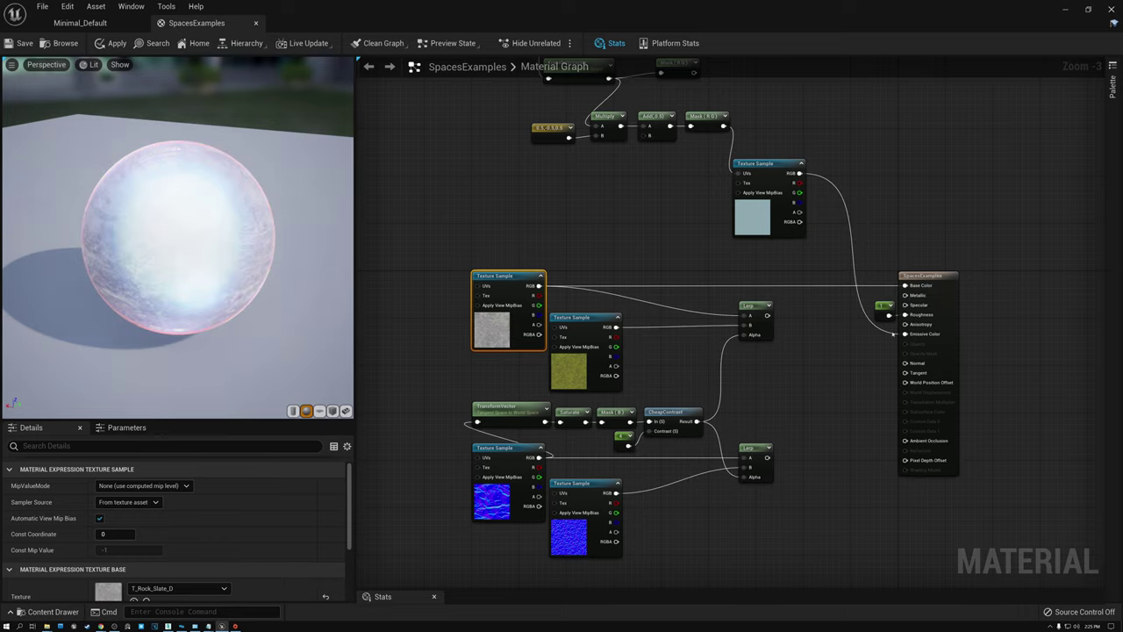
{"action": "left_click", "coordinate": [892, 334], "text": "alt"}
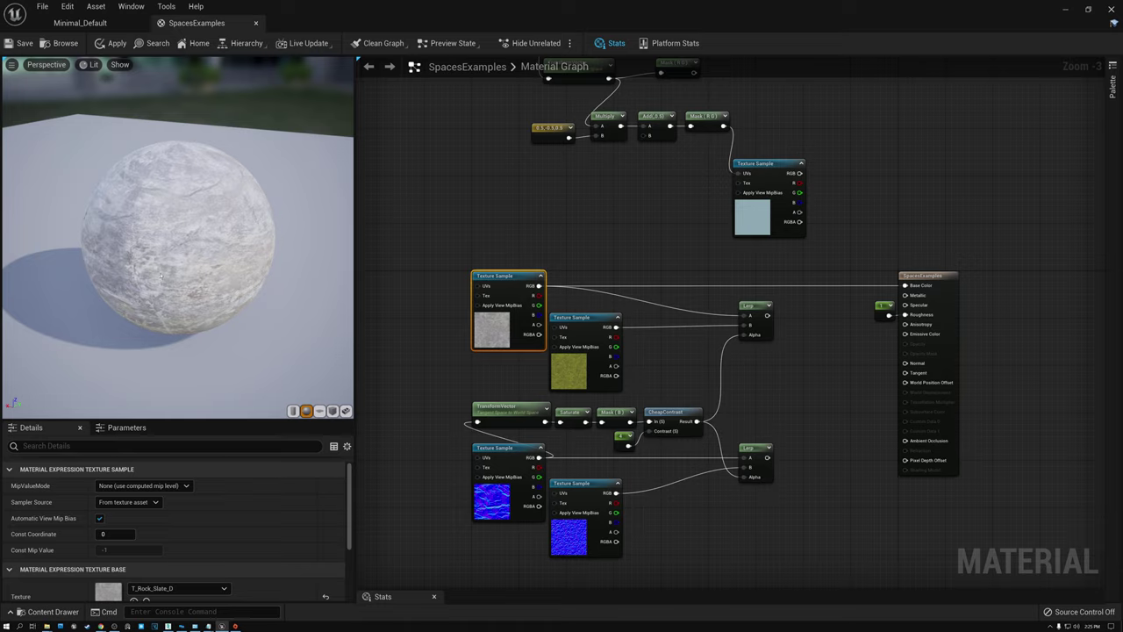
{"action": "left_click_drag", "start_coordinate": [160, 276], "coordinate": [239, 270]}
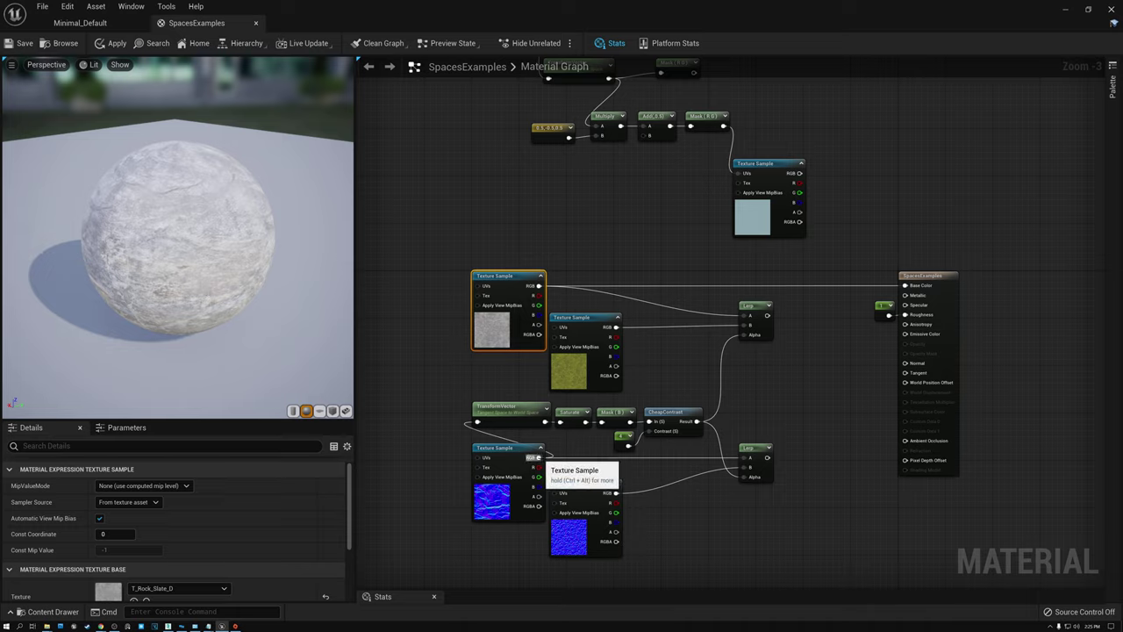
{"action": "left_click_drag", "start_coordinate": [696, 422], "coordinate": [912, 369]}
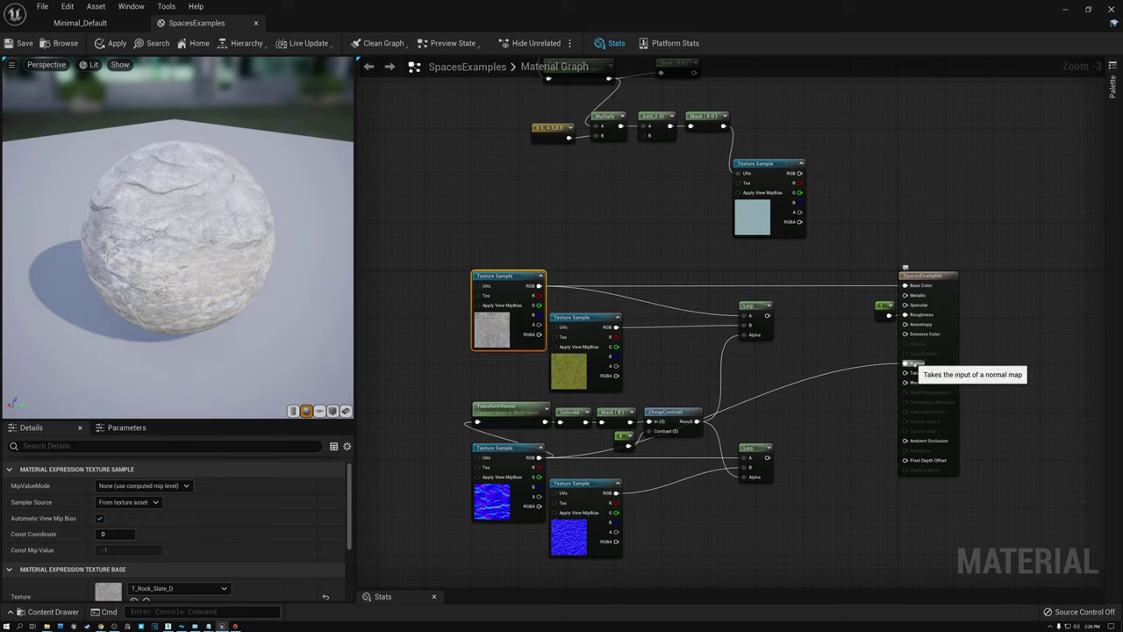
{"action": "left_click_drag", "start_coordinate": [189, 254], "coordinate": [241, 215]}
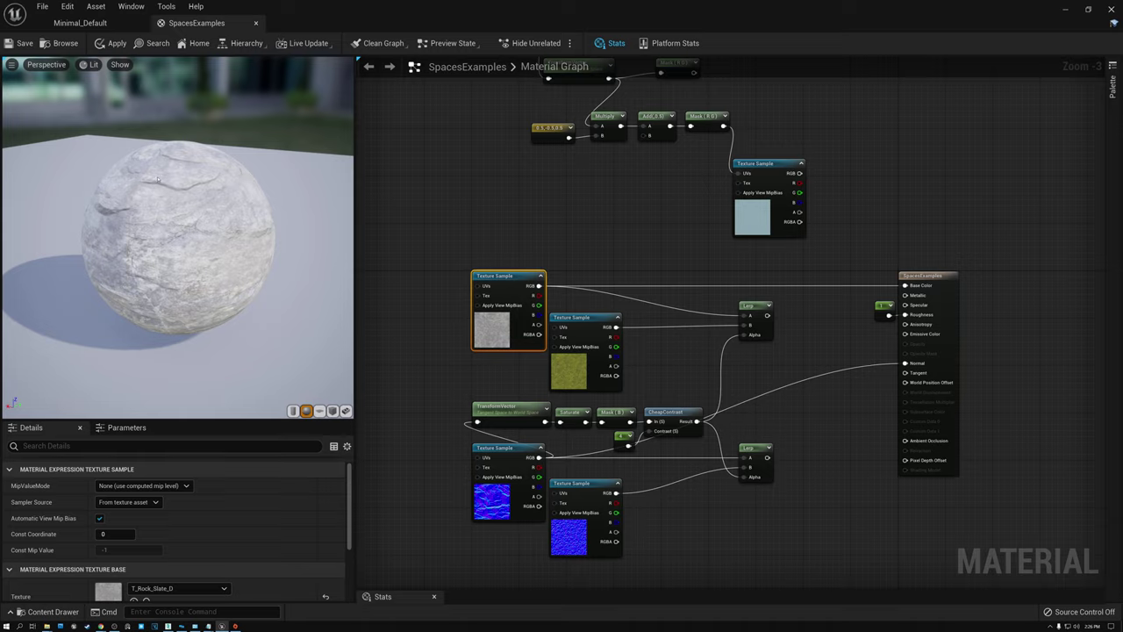
Connect the moss color texture's RGB output to Base Color and the T_Ground_Moss_N sample's RGB output to Normal
{"action": "left_click", "coordinate": [585, 324]}
{"action": "left_click", "coordinate": [587, 490]}
{"action": "left_click_drag", "start_coordinate": [768, 315], "coordinate": [905, 285]}
{"action": "left_click_drag", "start_coordinate": [616, 492], "coordinate": [905, 364]}
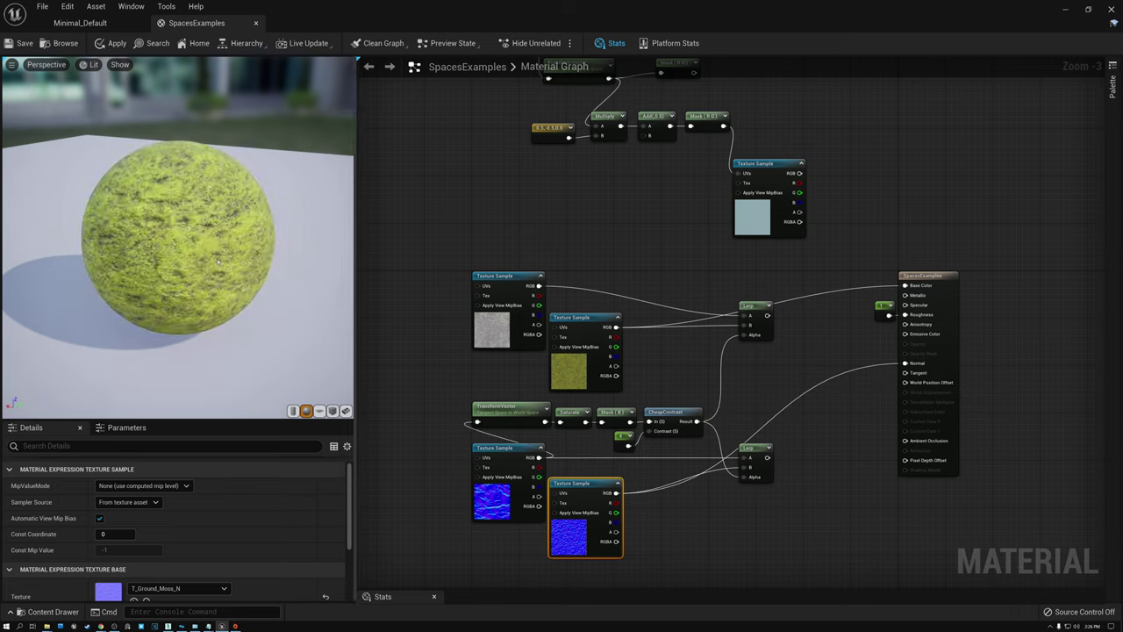
Disconnect CheapContrast's Result from both Lerp Alpha inputs and connect the rock and moss color Lerp's output to Base Color
{"action": "mouse_move", "coordinate": [161, 244]}
{"action": "left_mouse_down"}
{"action": "mouse_move", "coordinate": [195, 180]}
{"action": "mouse_move", "coordinate": [155, 253]}
{"action": "mouse_move", "coordinate": [179, 248]}
{"action": "left_mouse_up"}
{"action": "left_click_drag", "start_coordinate": [267, 247], "coordinate": [298, 249]}
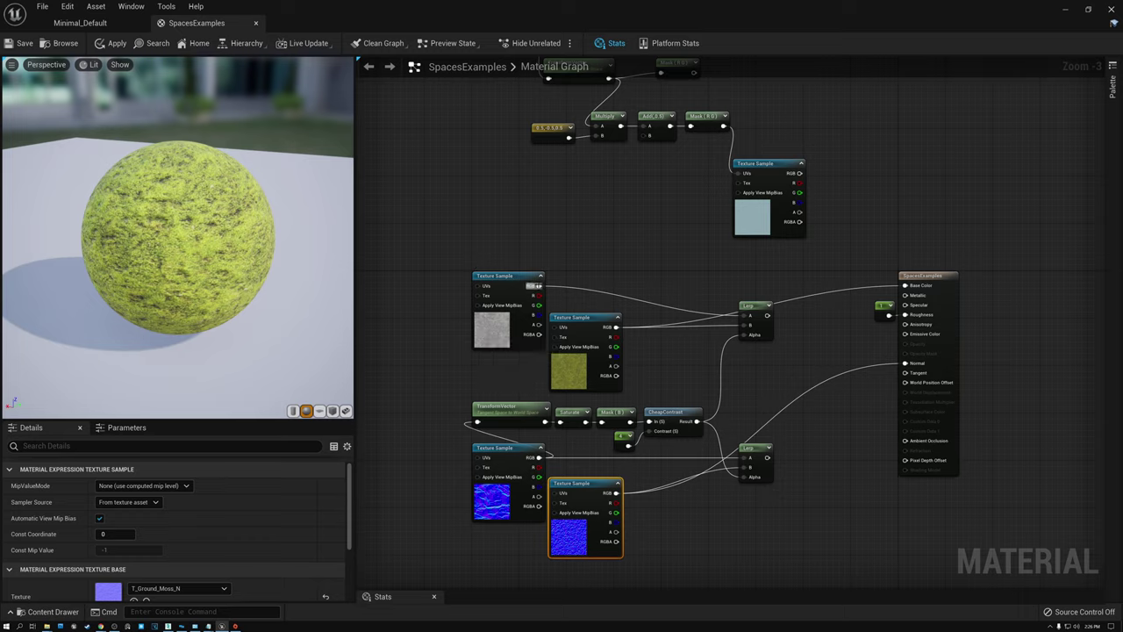
{"action": "left_click", "coordinate": [724, 350], "text": "alt"}
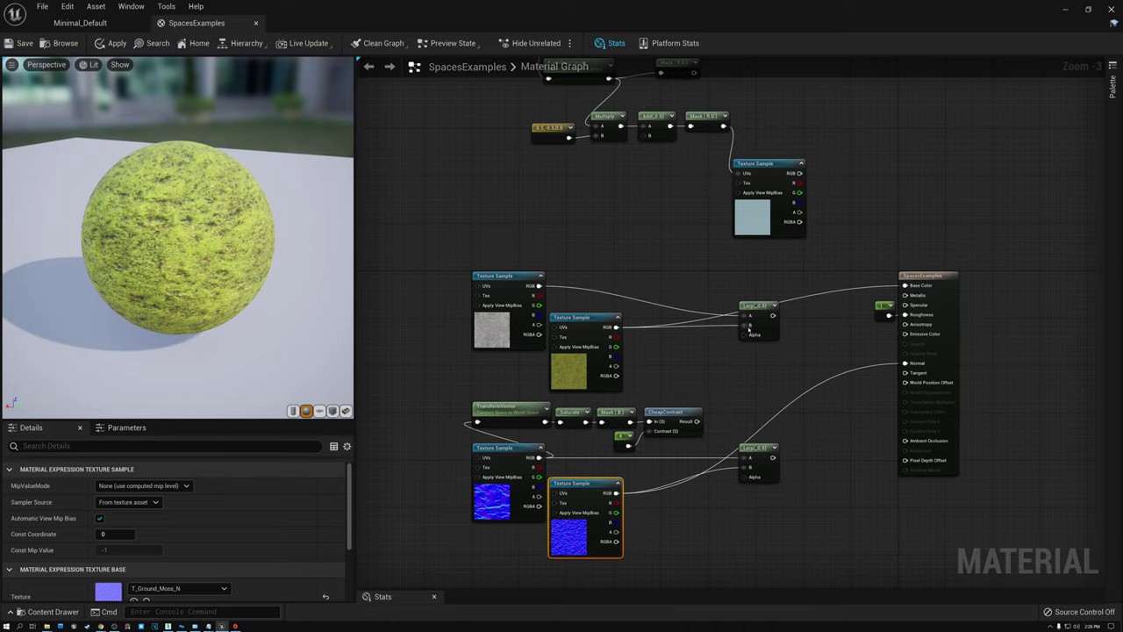
{"action": "left_click", "coordinate": [516, 321]}
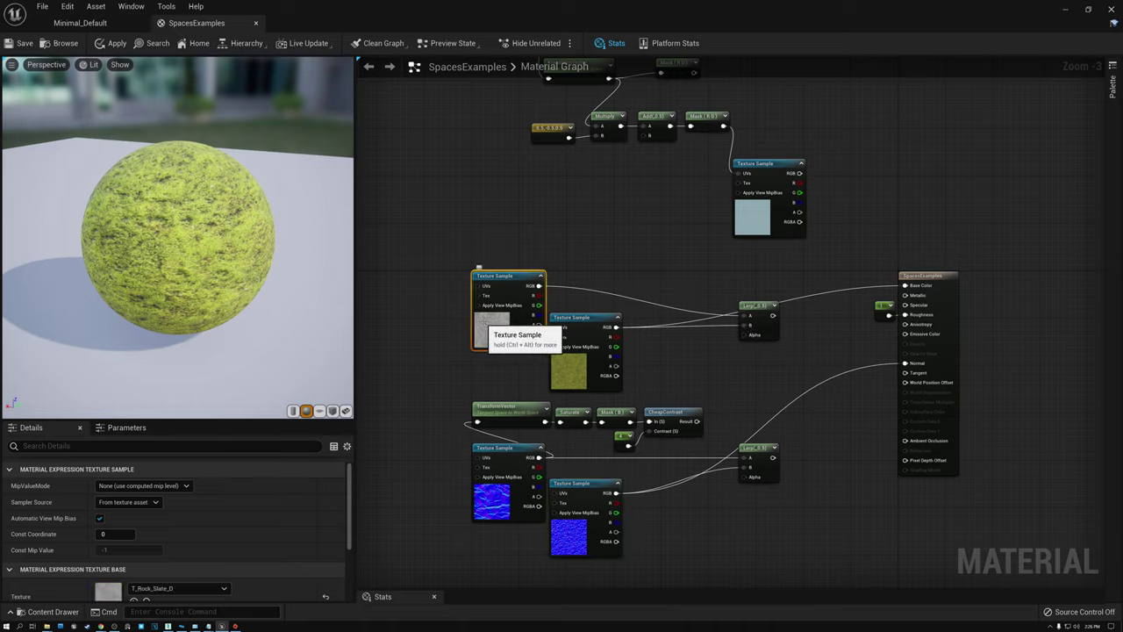
{"action": "left_click", "coordinate": [570, 355]}
{"action": "left_click", "coordinate": [745, 299]}
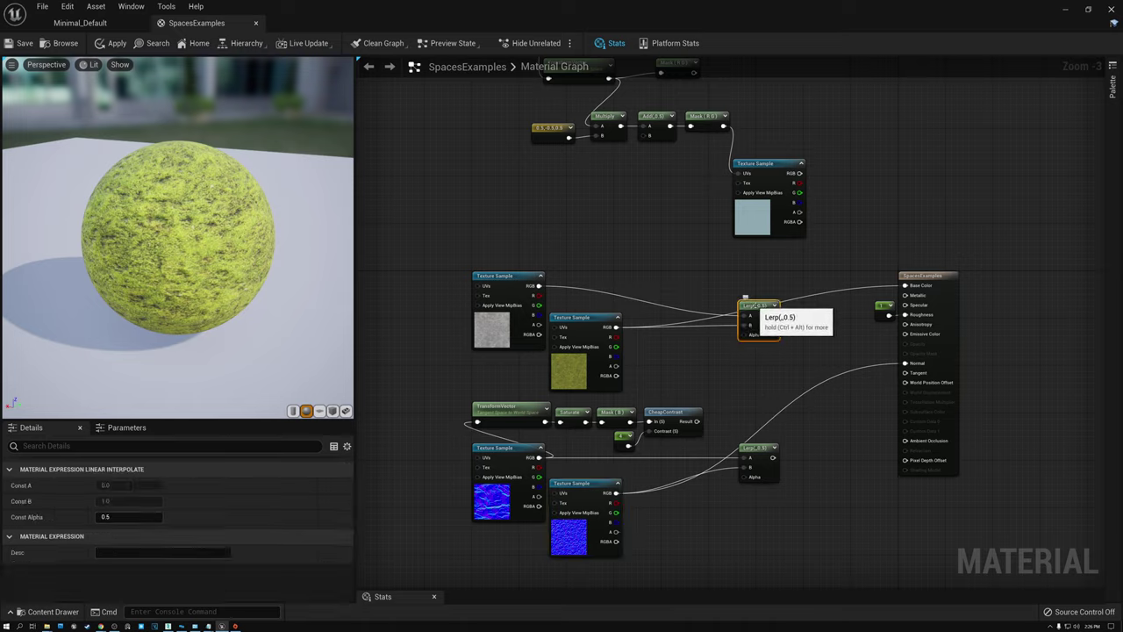
{"action": "left_click_drag", "start_coordinate": [774, 305], "coordinate": [905, 286]}
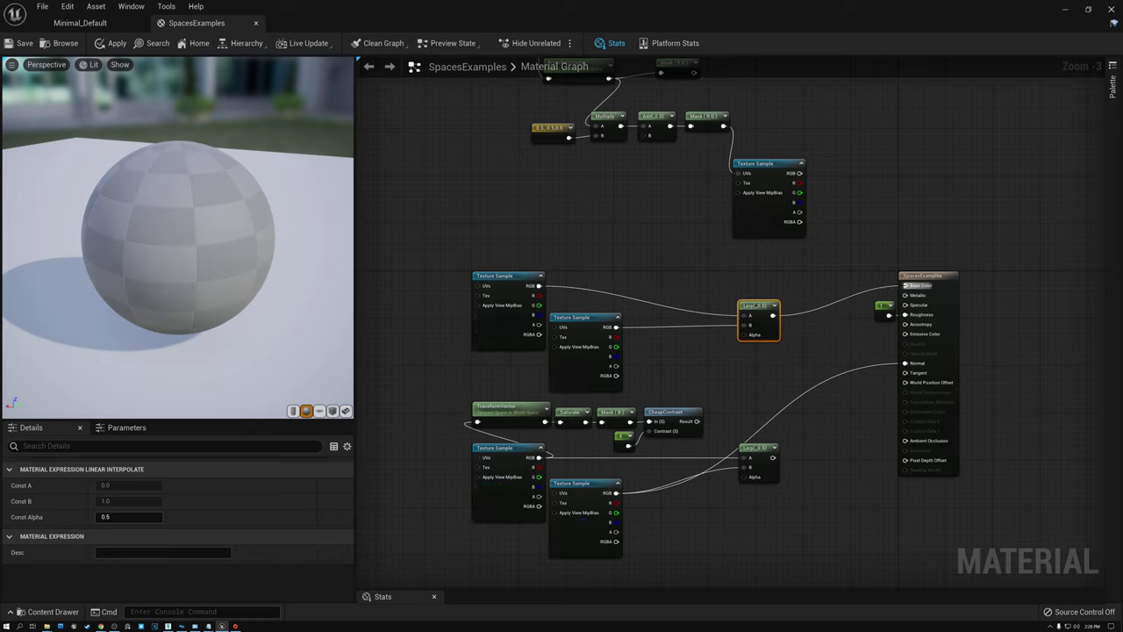
Connect the rock and moss normal Lerp's output to Normal and examine the blended surface on the preview sphere
{"action": "left_click", "coordinate": [498, 451]}
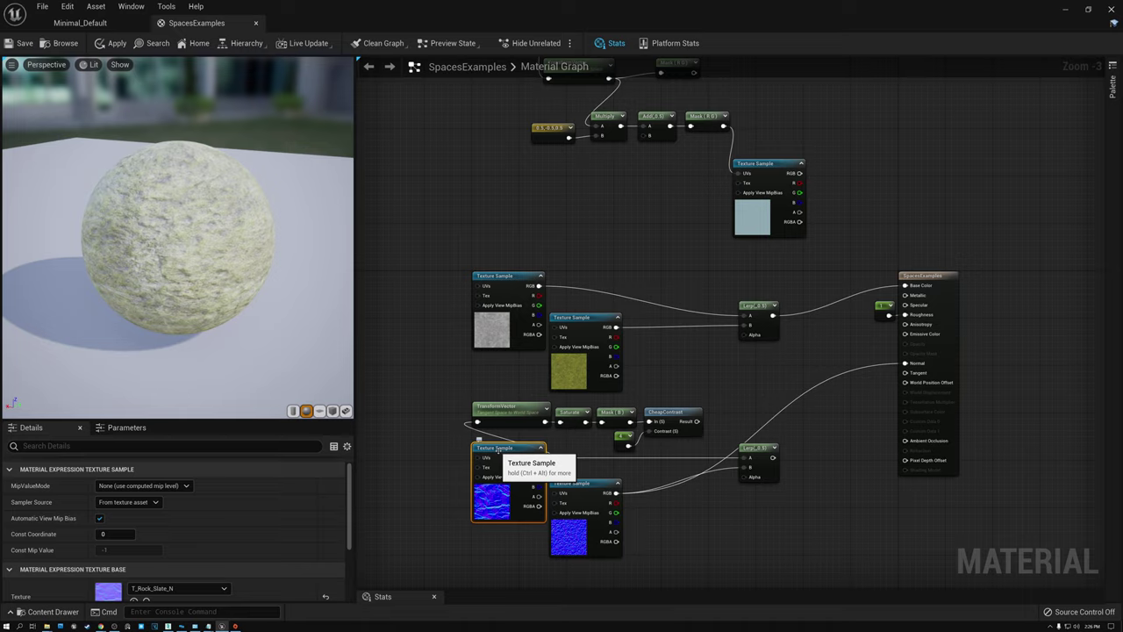
{"action": "left_click", "coordinate": [614, 485]}
{"action": "left_click", "coordinate": [751, 454]}
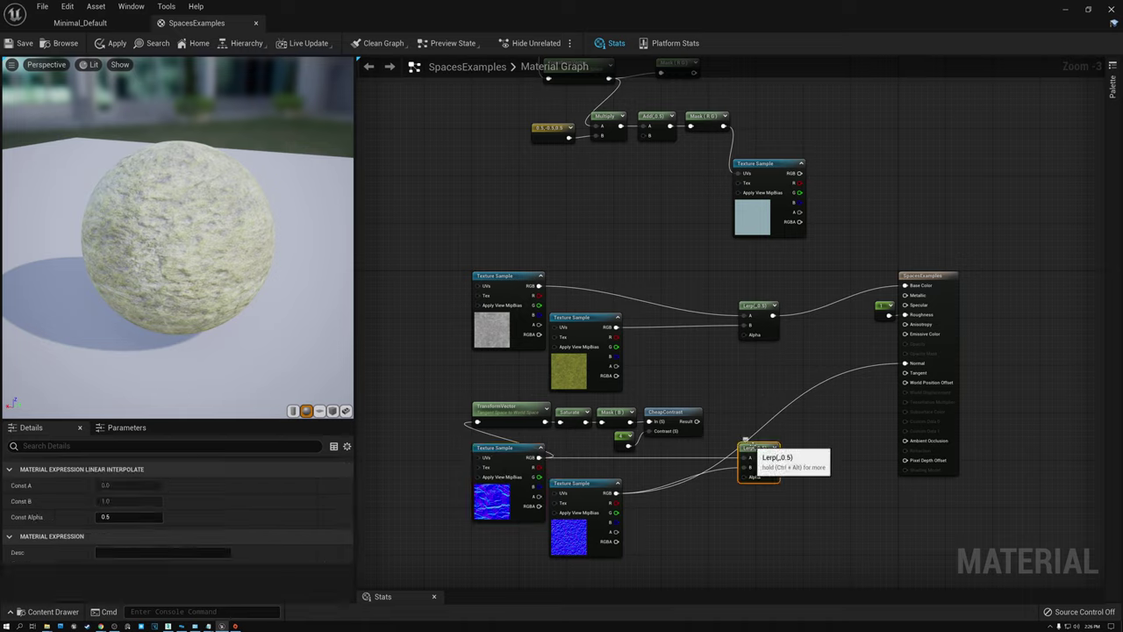
{"action": "mouse_move", "coordinate": [773, 458]}
{"action": "left_mouse_down"}
{"action": "mouse_move", "coordinate": [905, 375]}
{"action": "mouse_move", "coordinate": [904, 363]}
{"action": "left_mouse_up"}
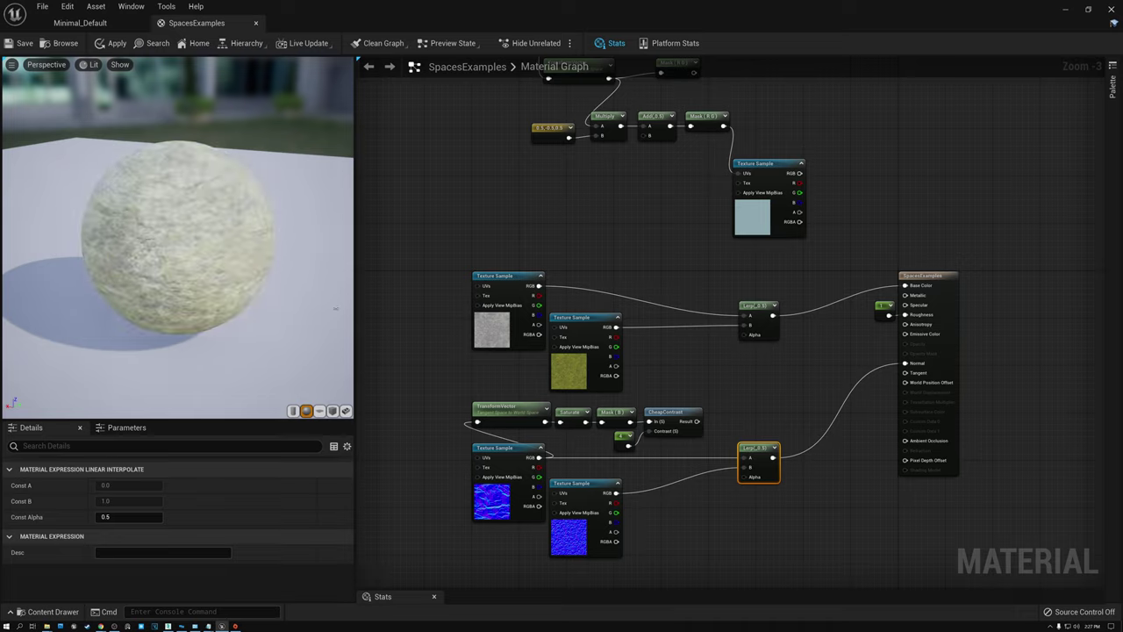
{"action": "mouse_move", "coordinate": [153, 258]}
{"action": "left_mouse_down"}
{"action": "mouse_move", "coordinate": [186, 230]}
{"action": "mouse_move", "coordinate": [153, 258]}
{"action": "left_mouse_up"}
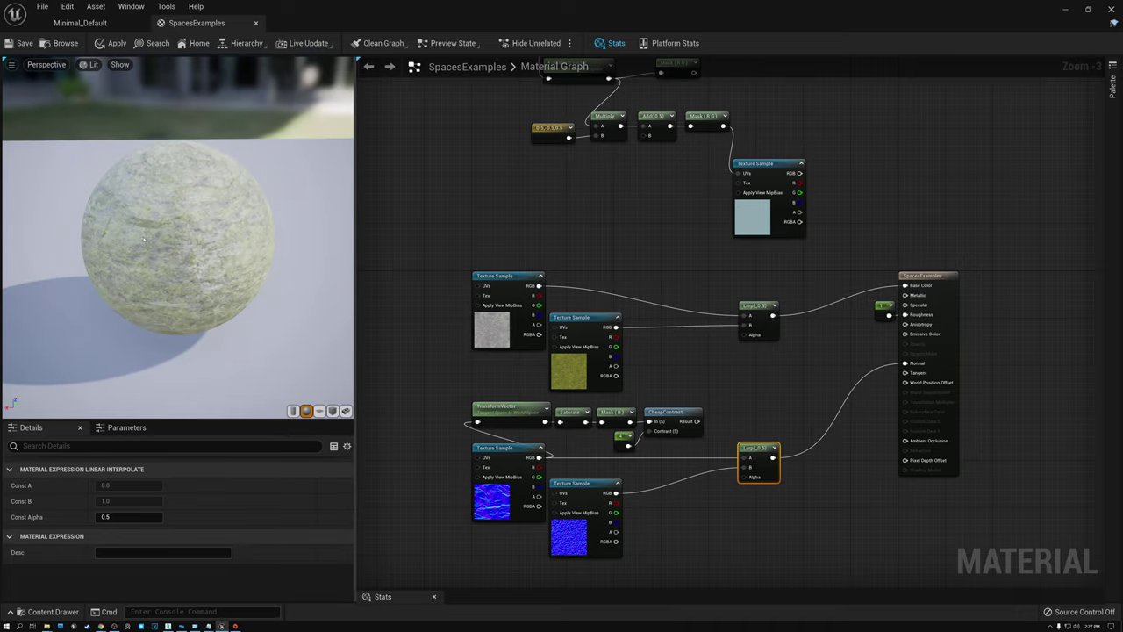
{"action": "scroll", "coordinate": [144, 239], "scroll_direction": "up", "scroll_amount": 3}
{"action": "left_click_drag", "start_coordinate": [219, 239], "coordinate": [141, 256]}
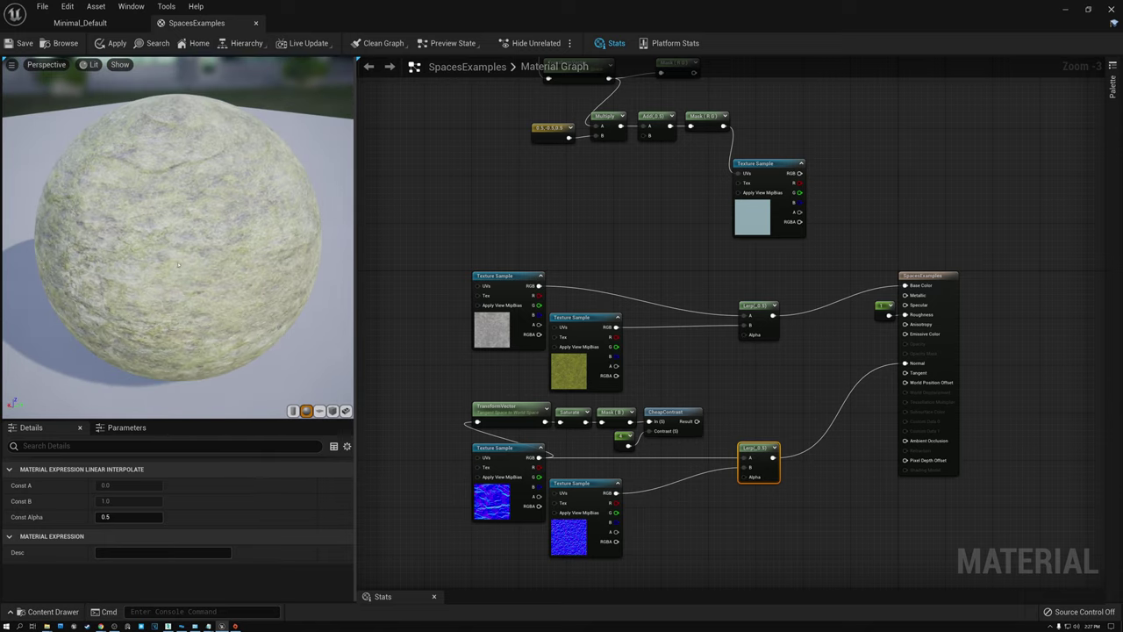
{"action": "scroll", "coordinate": [178, 239], "scroll_direction": "down", "scroll_amount": 2}
{"action": "scroll", "coordinate": [179, 236], "scroll_direction": "up", "scroll_amount": 2}
Add a VertexNormalWS node and route it through the Mask (B) node into CheapContrast's In input, bypassing TransformVector and Saturate
{"action": "left_click", "coordinate": [492, 448]}
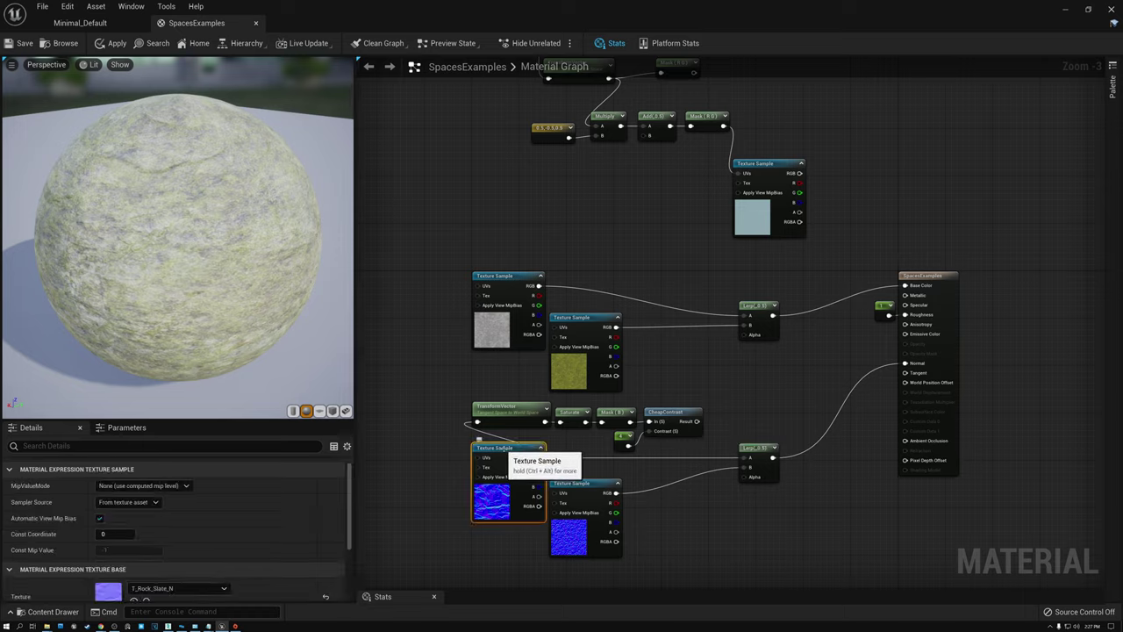
{"action": "left_click", "coordinate": [392, 407]}
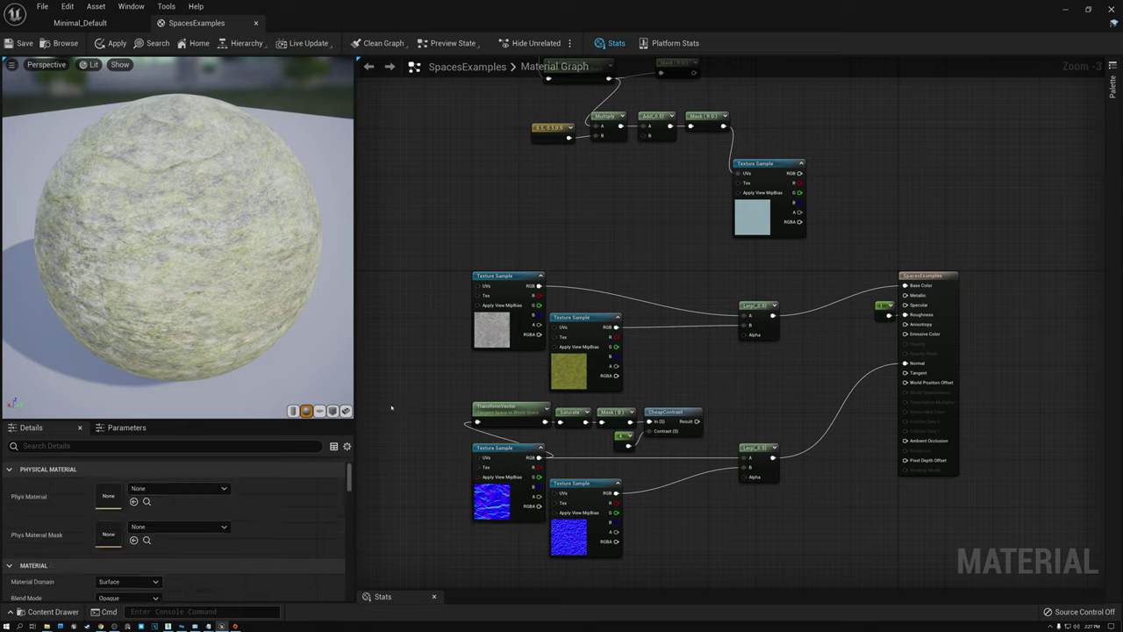
{"action": "right_click", "coordinate": [391, 407]}
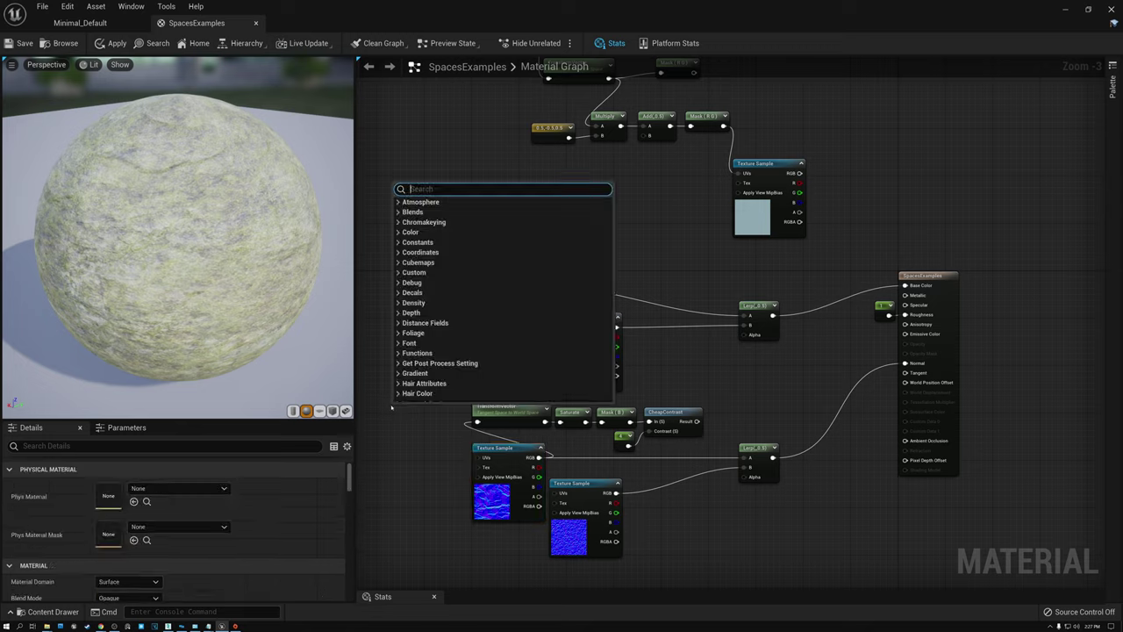
{"action": "type", "text": "normalws"}
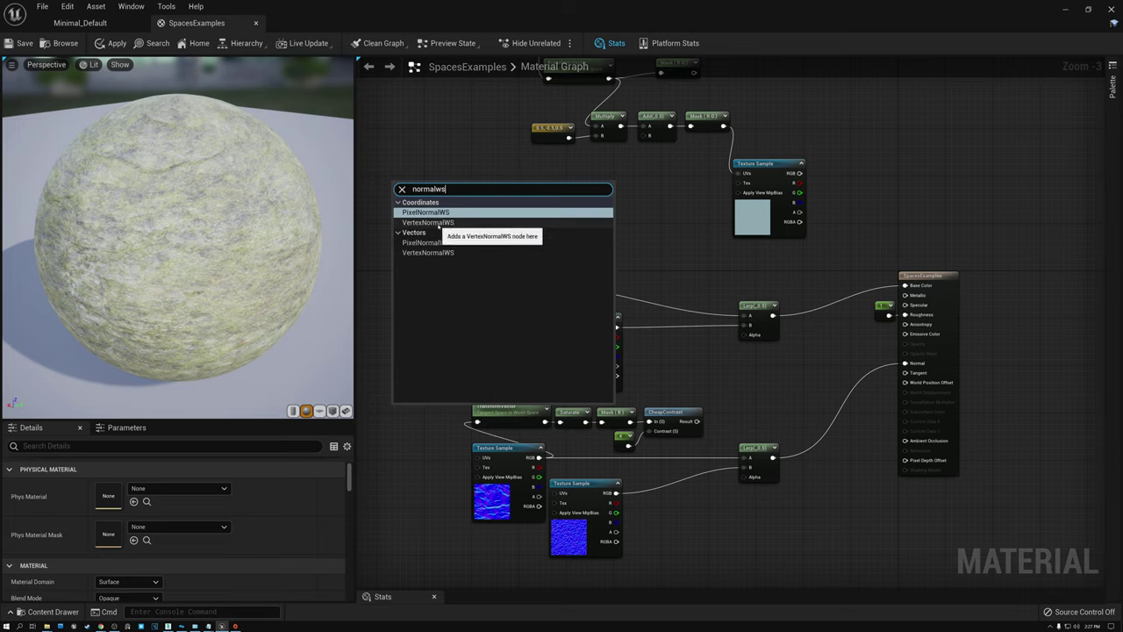
{"action": "left_click", "coordinate": [428, 222]}
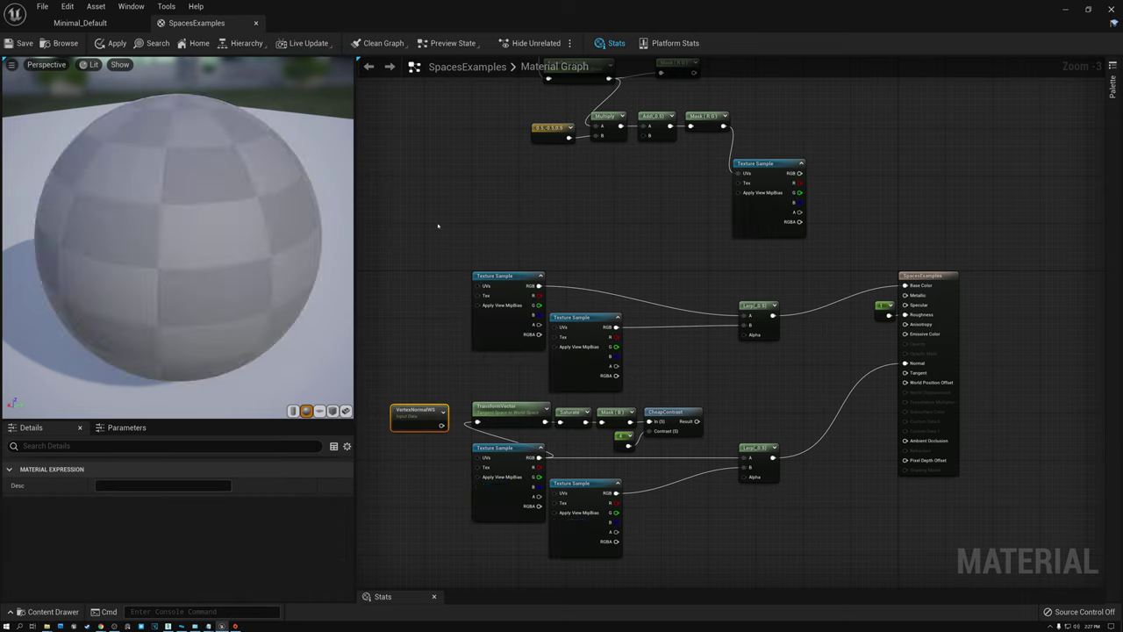
{"action": "left_click_drag", "start_coordinate": [433, 416], "coordinate": [482, 367]}
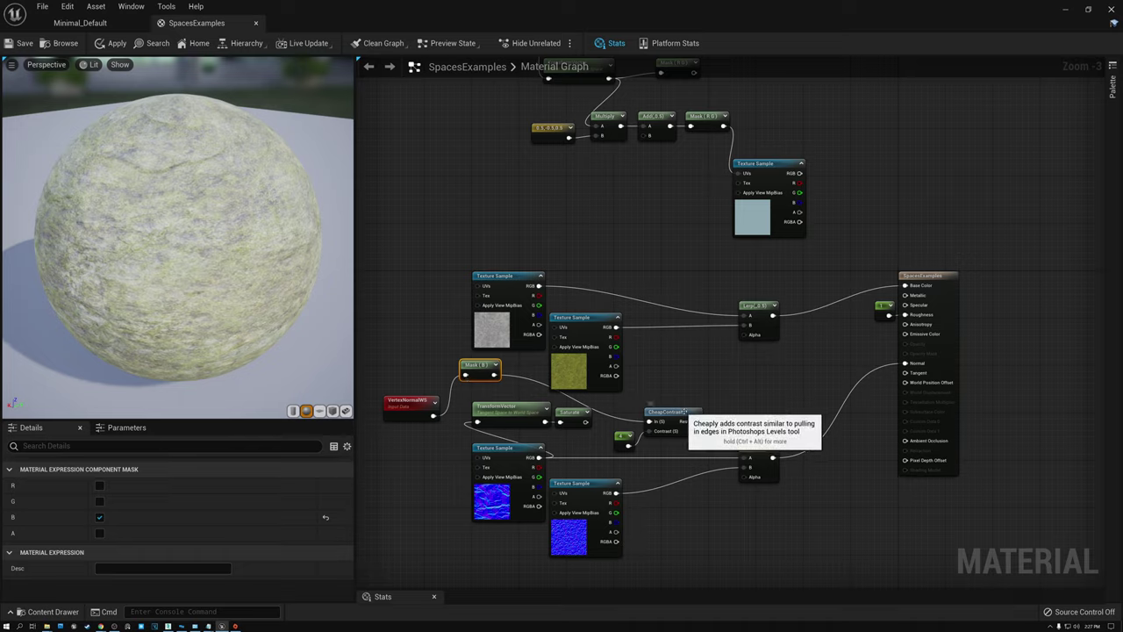
{"action": "left_click_drag", "start_coordinate": [697, 422], "coordinate": [708, 424]}
{"action": "left_click", "coordinate": [425, 406]}
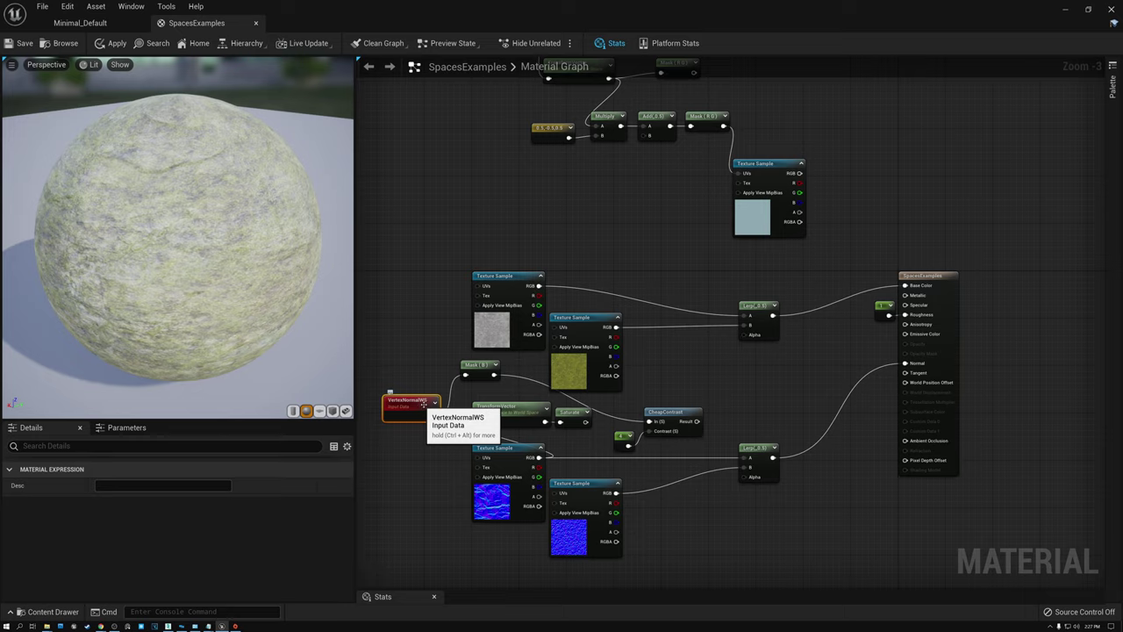
Connect CheapContrast's Result to Base Color and examine the vertex-normal mask on the preview sphere
{"action": "left_click_drag", "start_coordinate": [697, 421], "coordinate": [914, 287]}
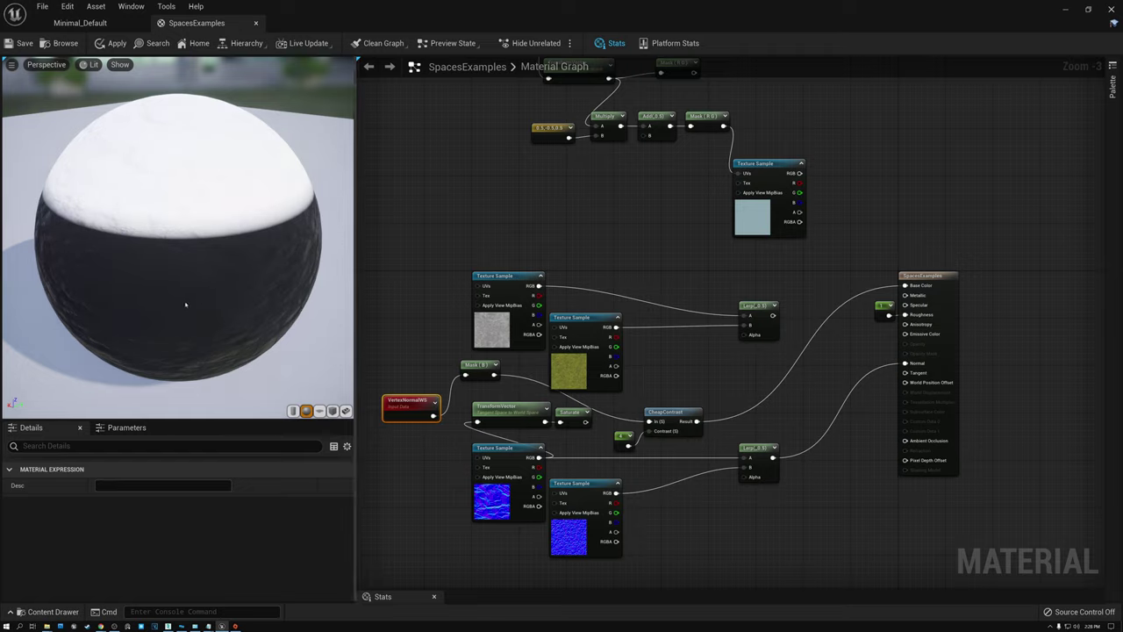
{"action": "left_click_drag", "start_coordinate": [186, 310], "coordinate": [183, 243]}
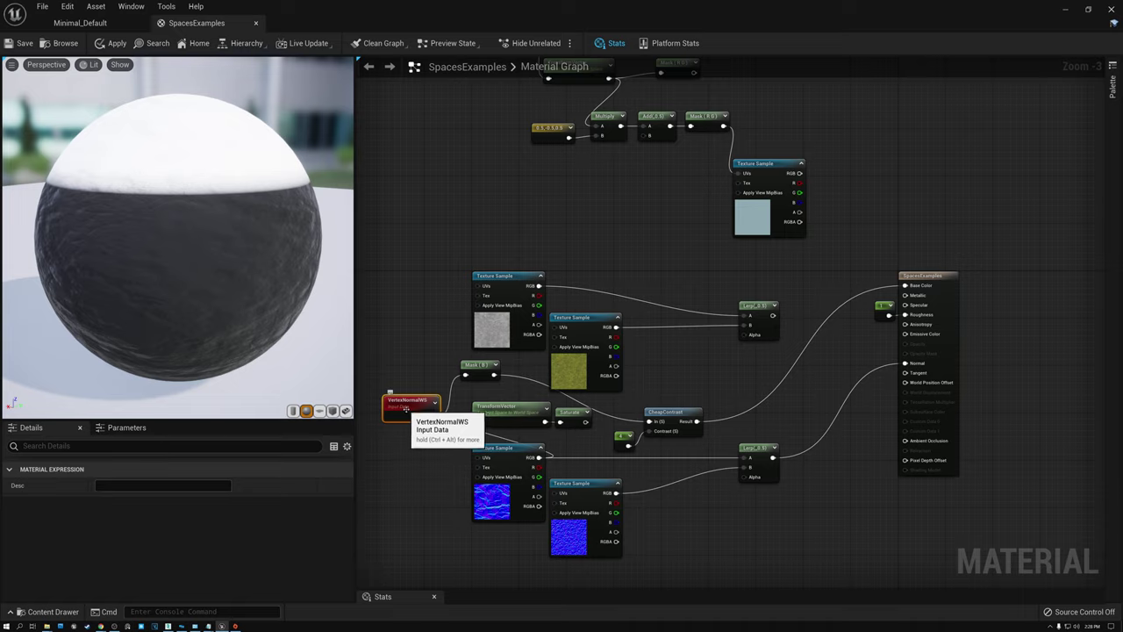
{"action": "left_click_drag", "start_coordinate": [211, 255], "coordinate": [192, 273]}
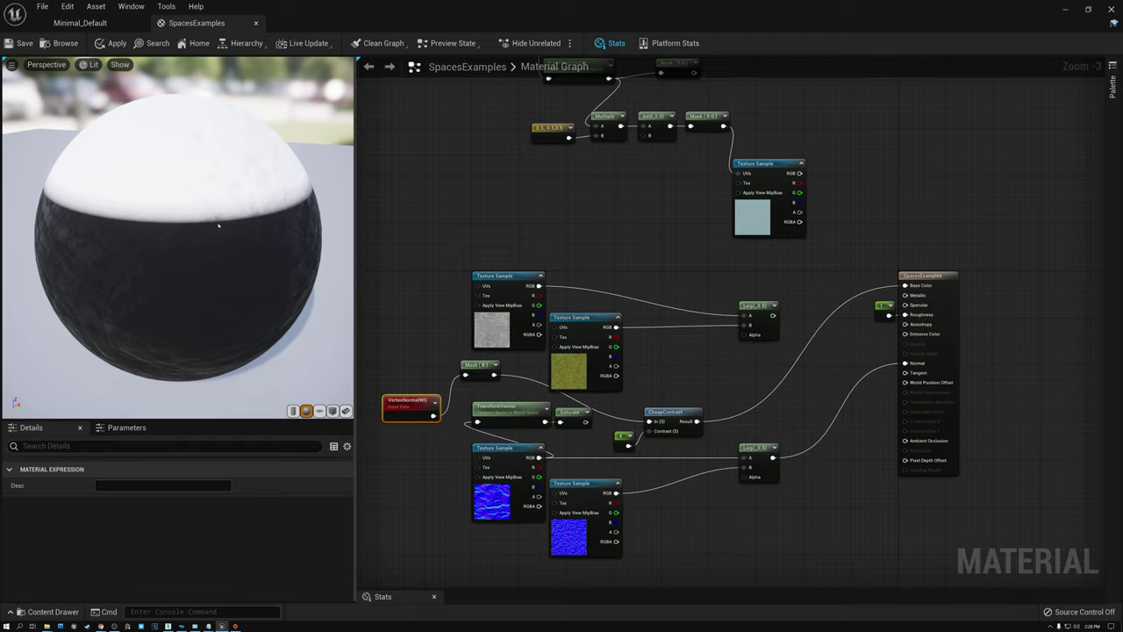
Connect CheapContrast's Result to both Lerp Alpha inputs and the color Lerp's output to Base Color
{"action": "left_click_drag", "start_coordinate": [697, 421], "coordinate": [748, 337]}
{"action": "left_click_drag", "start_coordinate": [689, 414], "coordinate": [744, 478]}
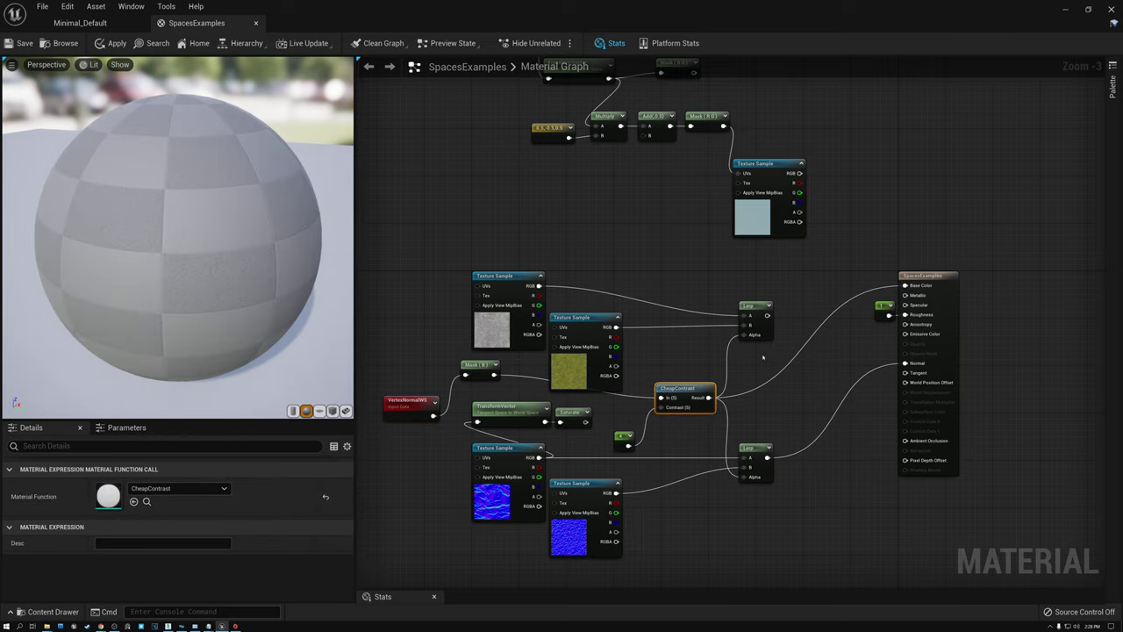
{"action": "left_click_drag", "start_coordinate": [767, 315], "coordinate": [904, 286]}
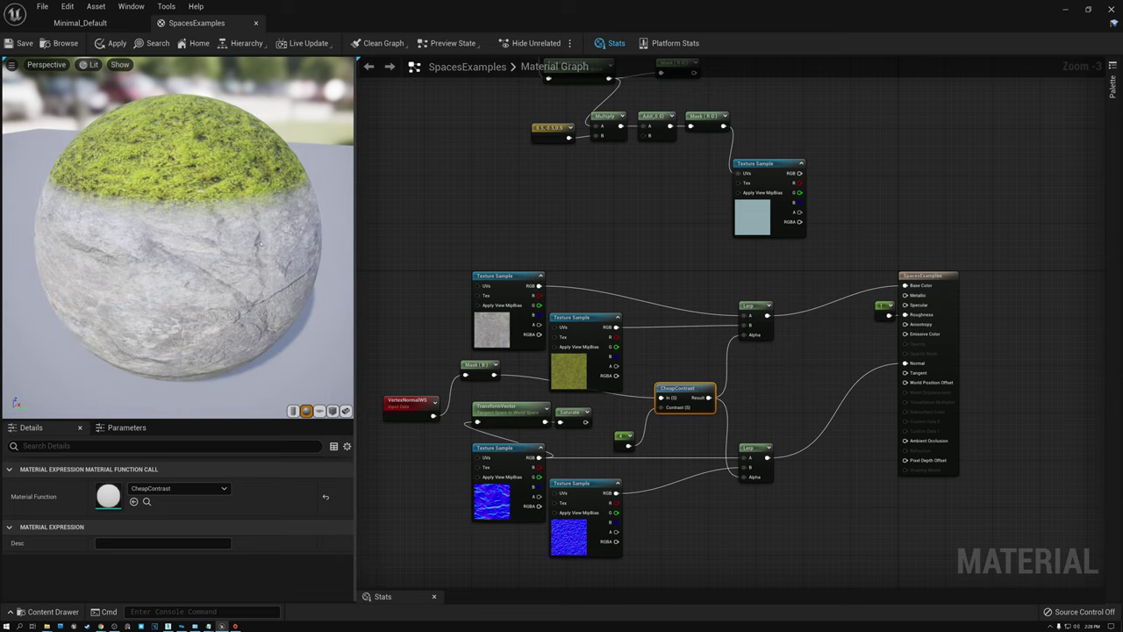
Examine the moss-to-rock transition on the preview sphere from several angles and shift the VertexNormalWS node slightly away from Mask (B)
{"action": "left_click_drag", "start_coordinate": [160, 278], "coordinate": [156, 277]}
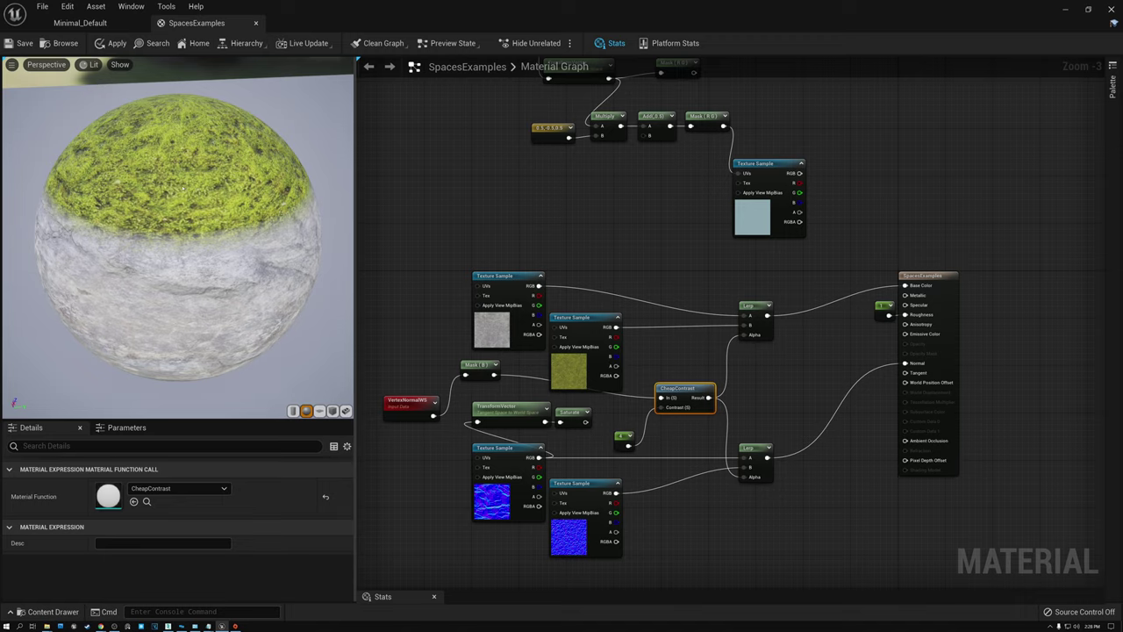
{"action": "left_click_drag", "start_coordinate": [168, 274], "coordinate": [119, 223]}
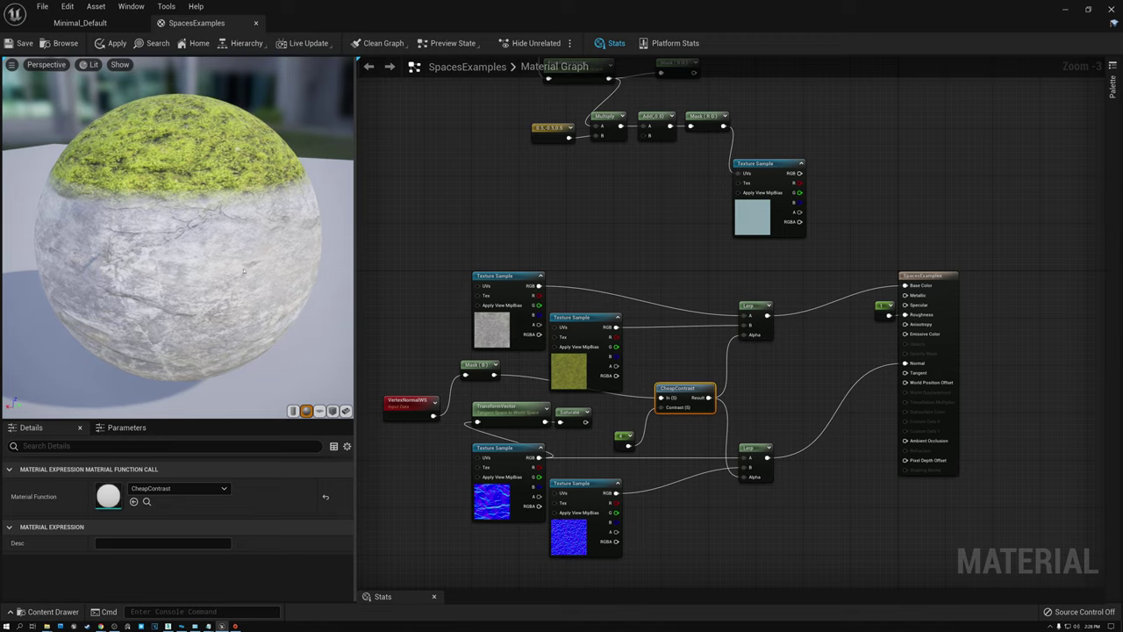
{"action": "left_click", "coordinate": [417, 405]}
{"action": "left_click_drag", "start_coordinate": [418, 405], "coordinate": [407, 406]}
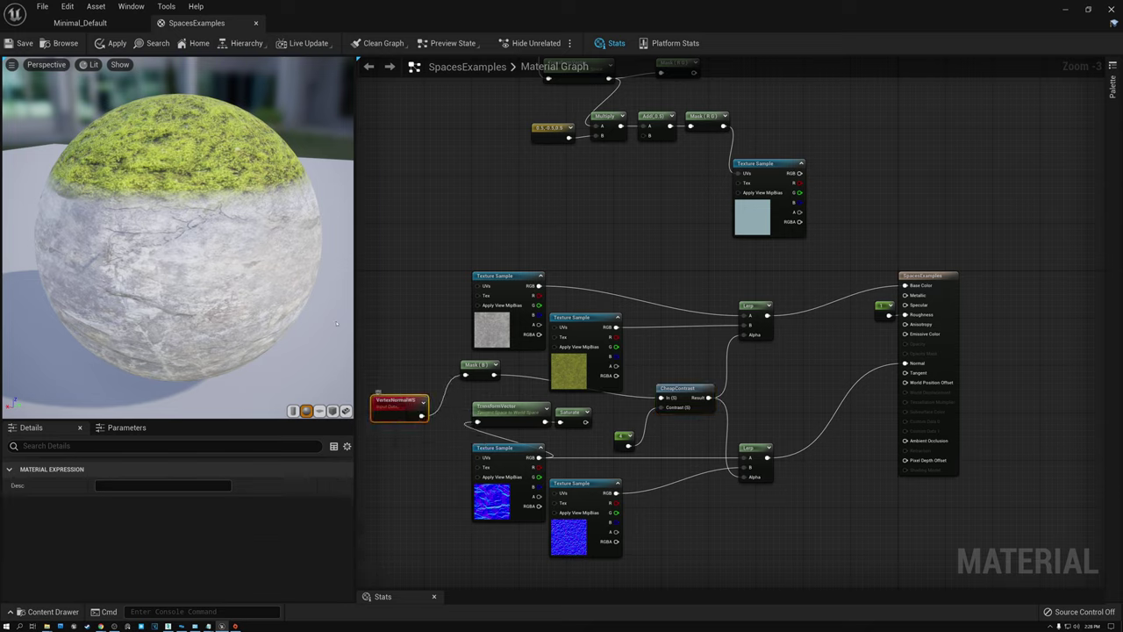
{"action": "left_click_drag", "start_coordinate": [202, 263], "coordinate": [96, 246]}
{"action": "left_click_drag", "start_coordinate": [211, 360], "coordinate": [211, 325]}
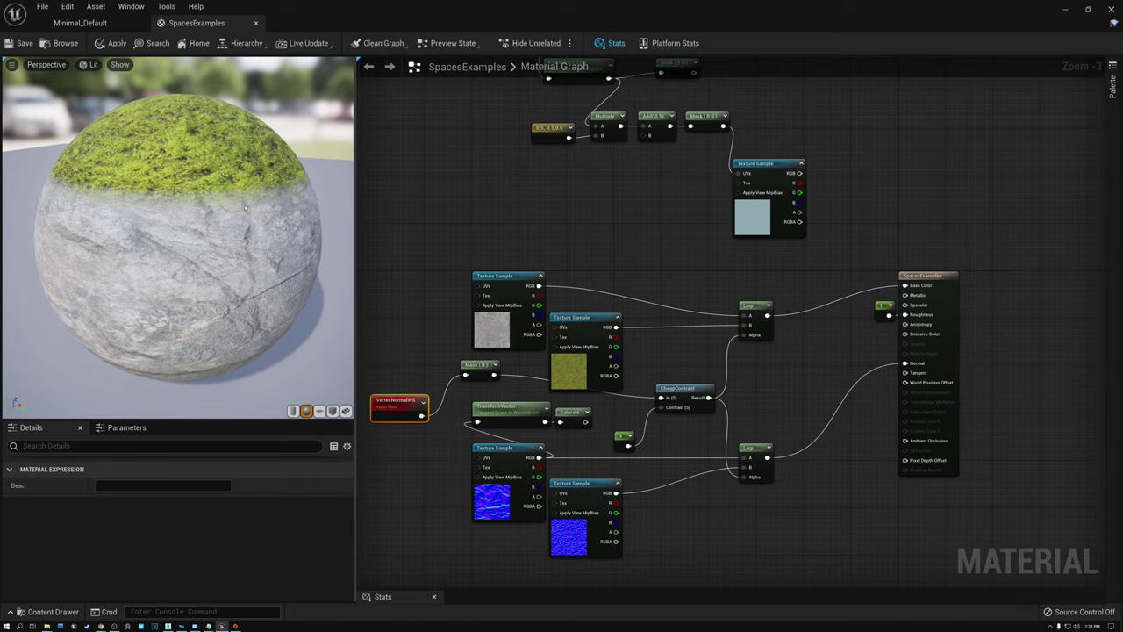
Examine the tangent-to-world-space chain from the T_Rock_Slate_N sample through TransformVector and Saturate, comparing it with the VertexNormalWS node
{"action": "scroll", "coordinate": [431, 369], "scroll_direction": "up", "scroll_amount": 3}
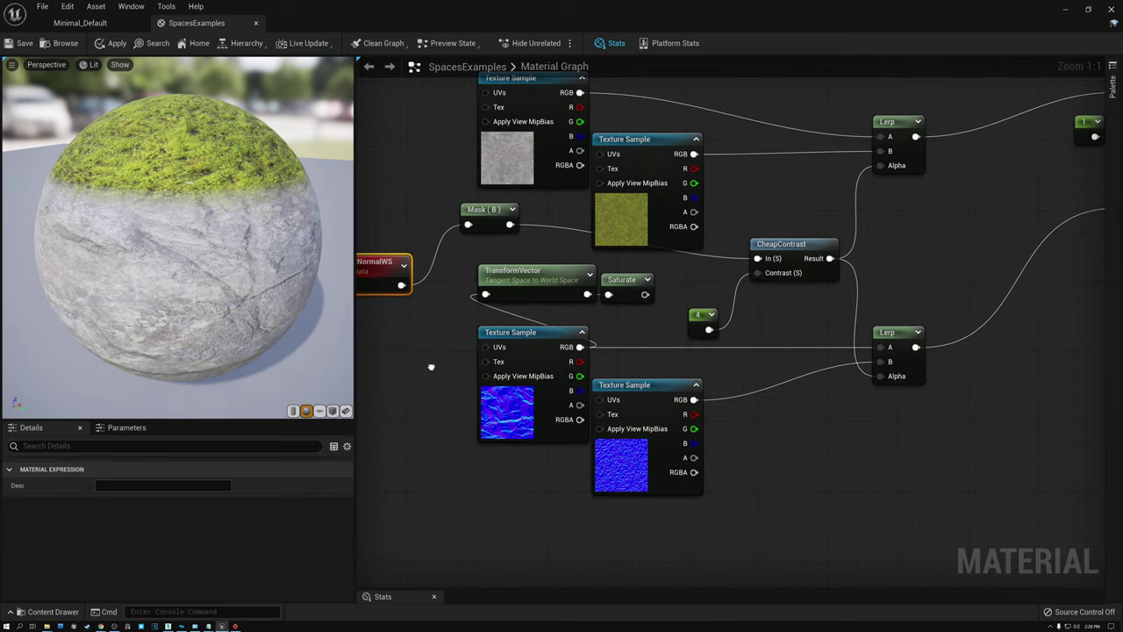
{"action": "left_click", "coordinate": [527, 277]}
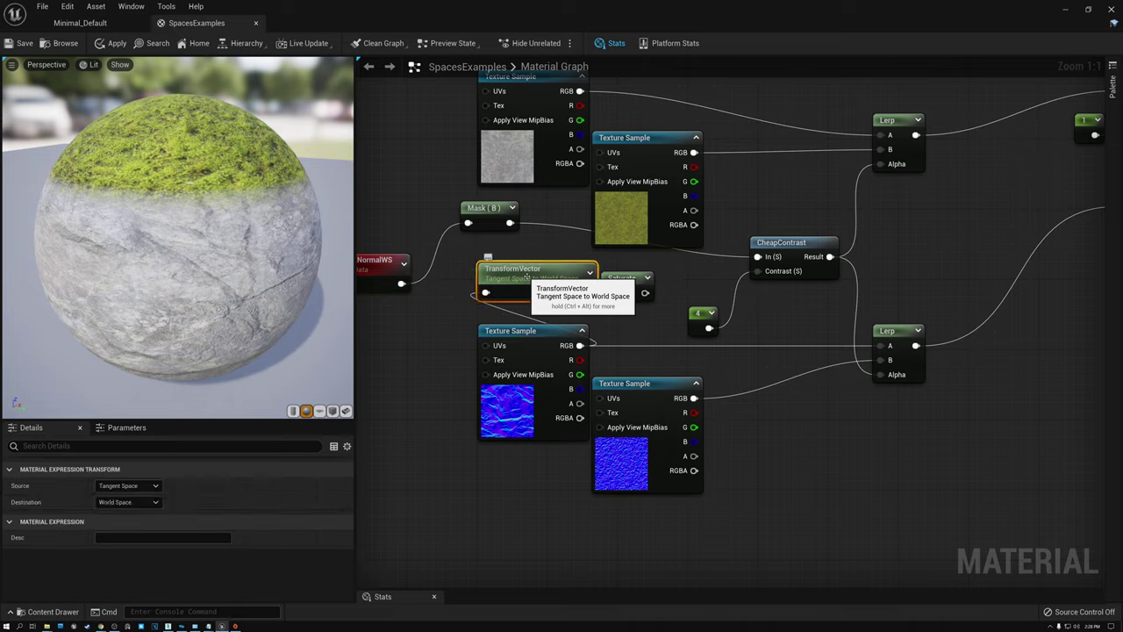
{"action": "left_click", "coordinate": [516, 335]}
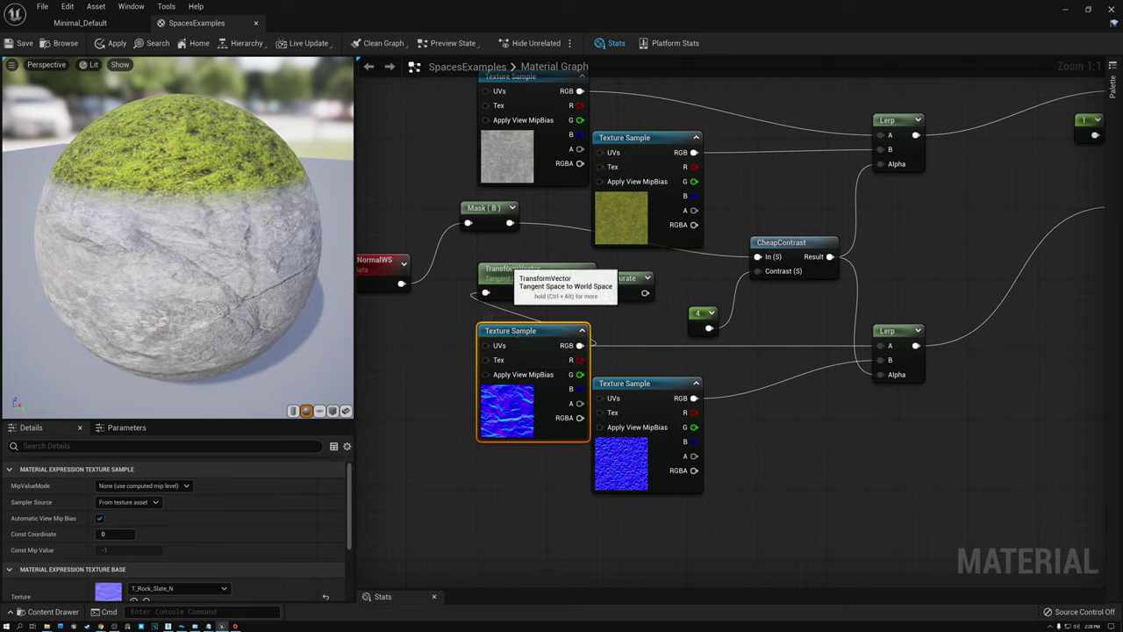
{"action": "left_click", "coordinate": [496, 286]}
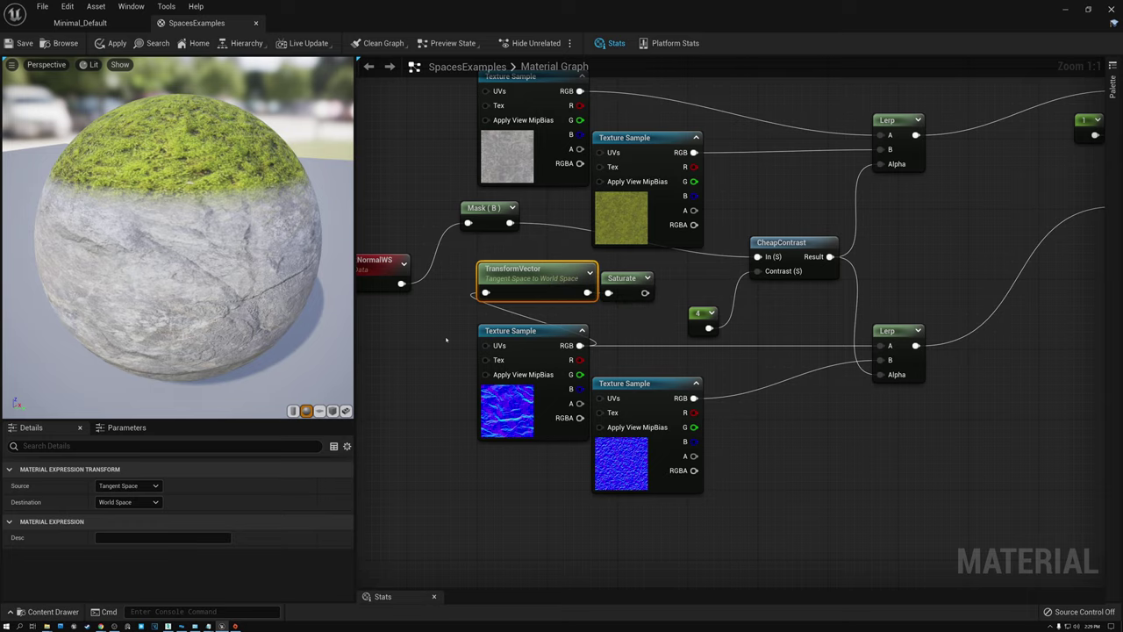
{"action": "right_click_drag", "start_coordinate": [459, 340], "coordinate": [595, 336]}
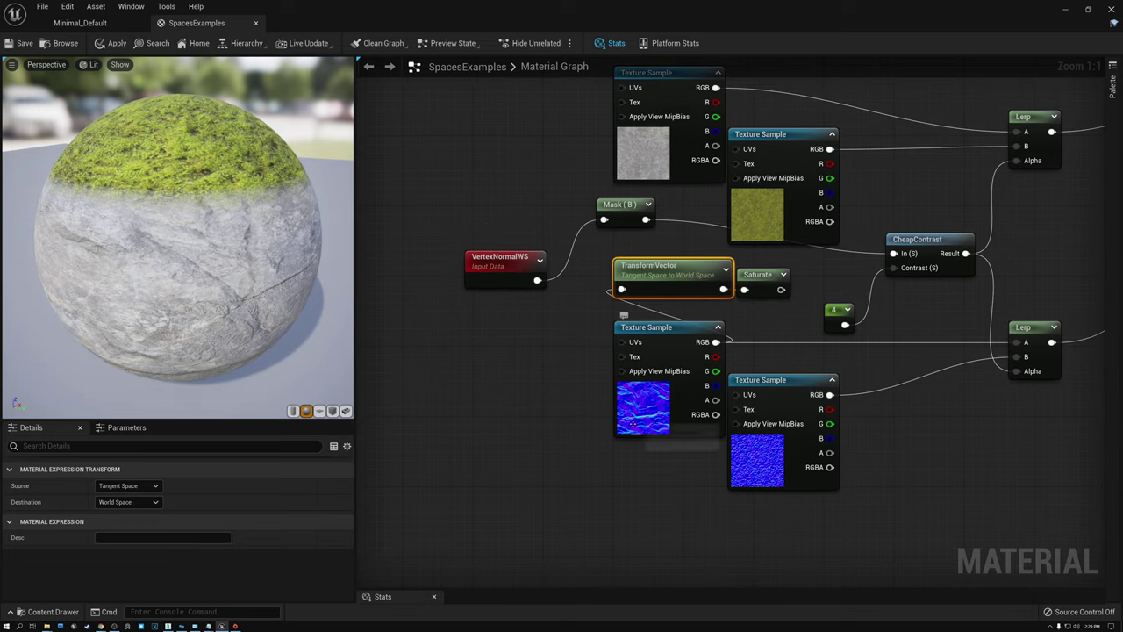
{"action": "left_click", "coordinate": [499, 267]}
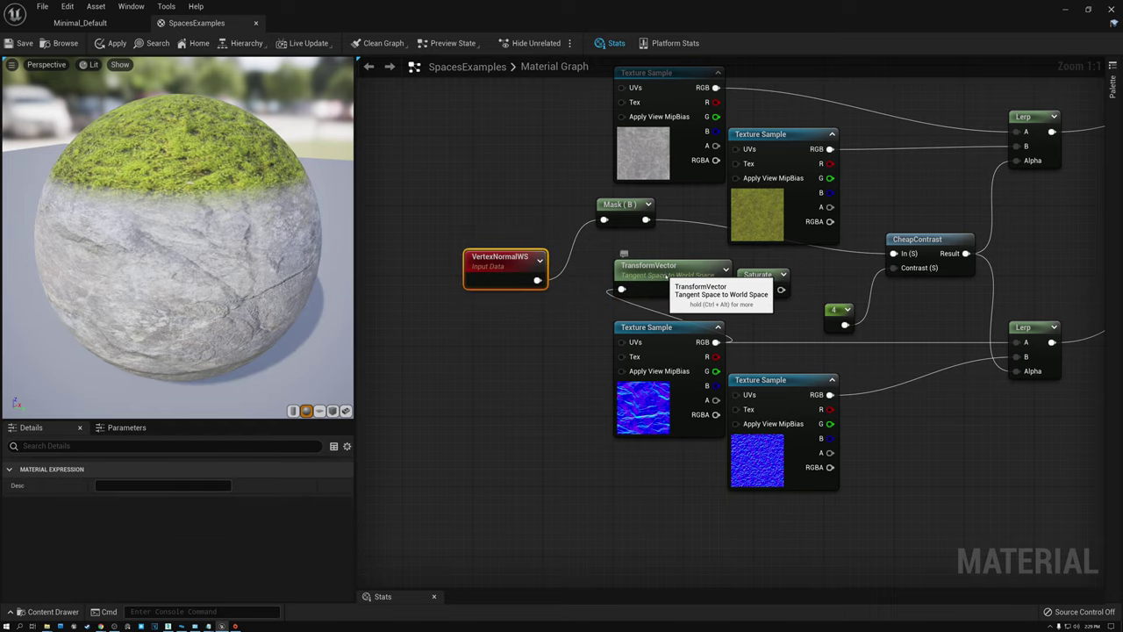
{"action": "left_click", "coordinate": [648, 269]}
{"action": "left_click", "coordinate": [671, 328]}
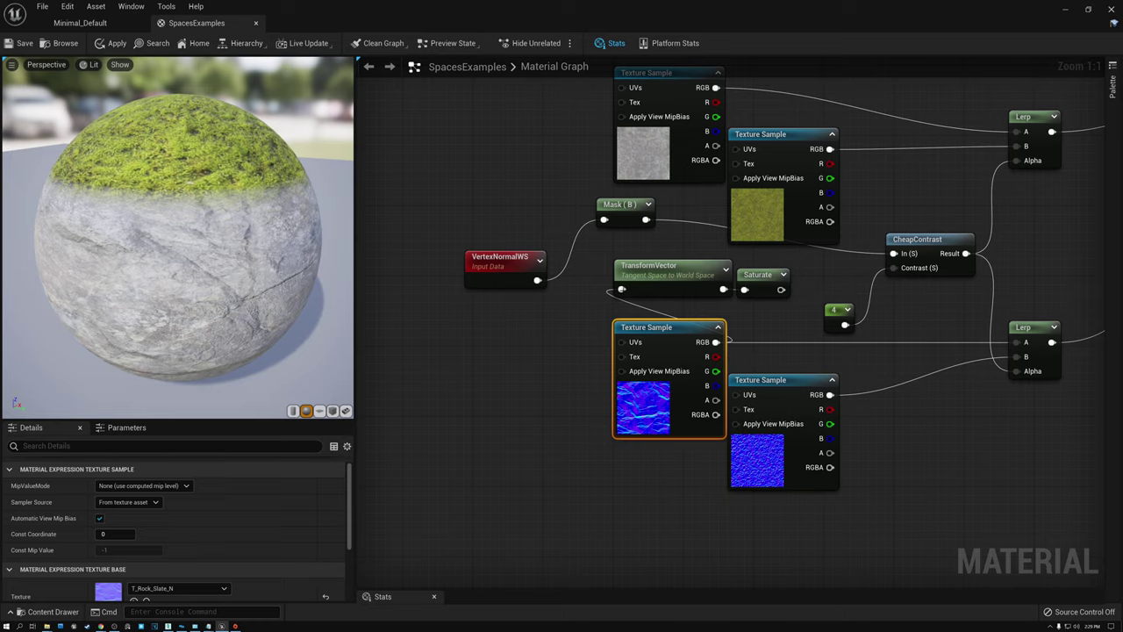
{"action": "left_click", "coordinate": [658, 277]}
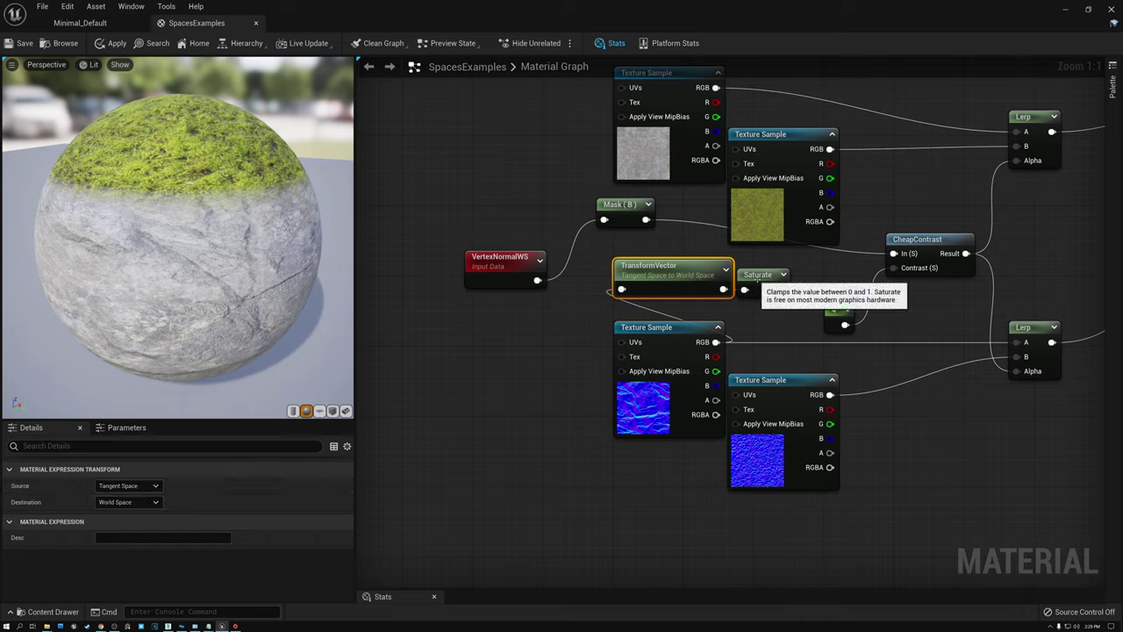
{"action": "left_click", "coordinate": [757, 295]}
{"action": "right_click_drag", "start_coordinate": [739, 320], "coordinate": [576, 331]}
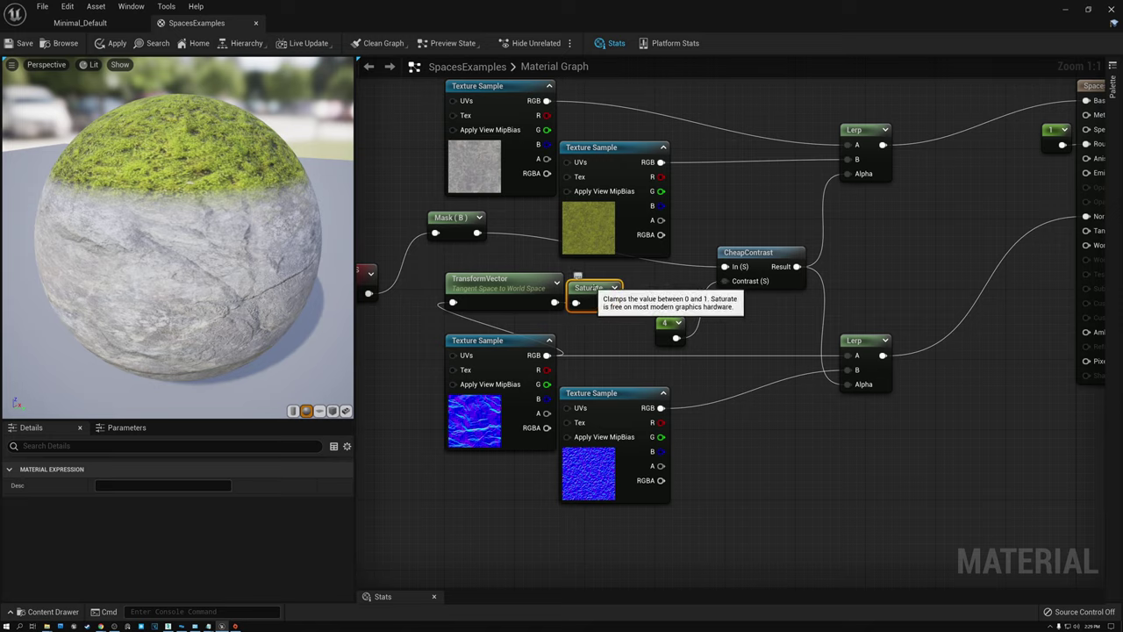
Connect Saturate's output directly to CheapContrast's In (S) input and check the blend on the preview sphere
{"action": "left_click_drag", "start_coordinate": [611, 303], "coordinate": [725, 267]}
{"action": "left_click", "coordinate": [748, 254]}
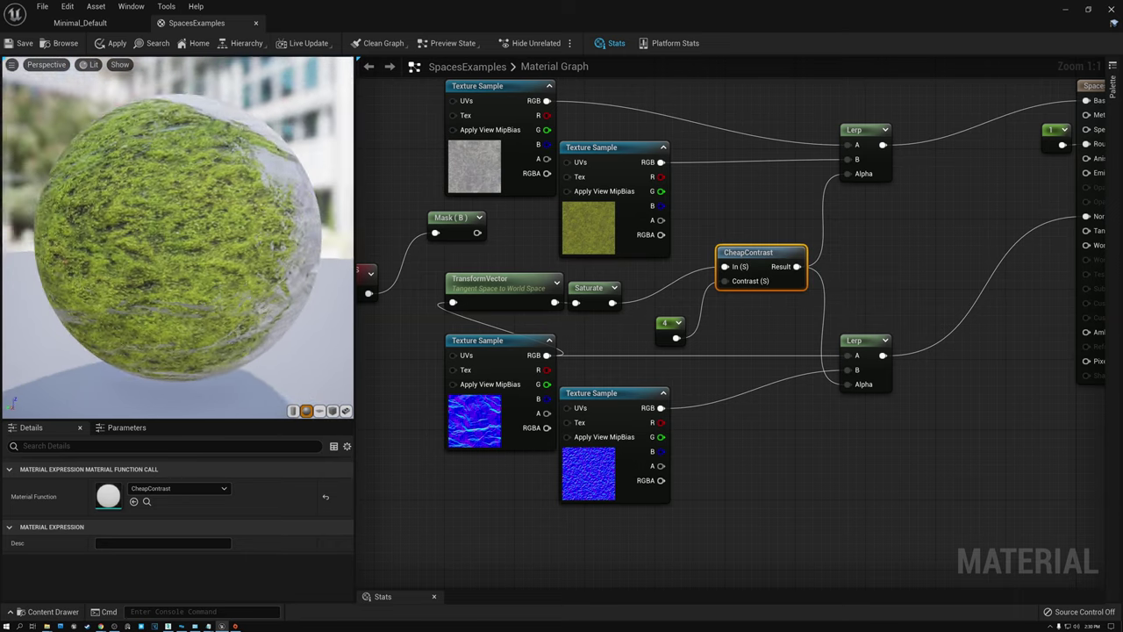
{"action": "left_click_drag", "start_coordinate": [167, 229], "coordinate": [298, 230]}
{"action": "scroll", "coordinate": [245, 229], "scroll_direction": "down", "scroll_amount": 3}
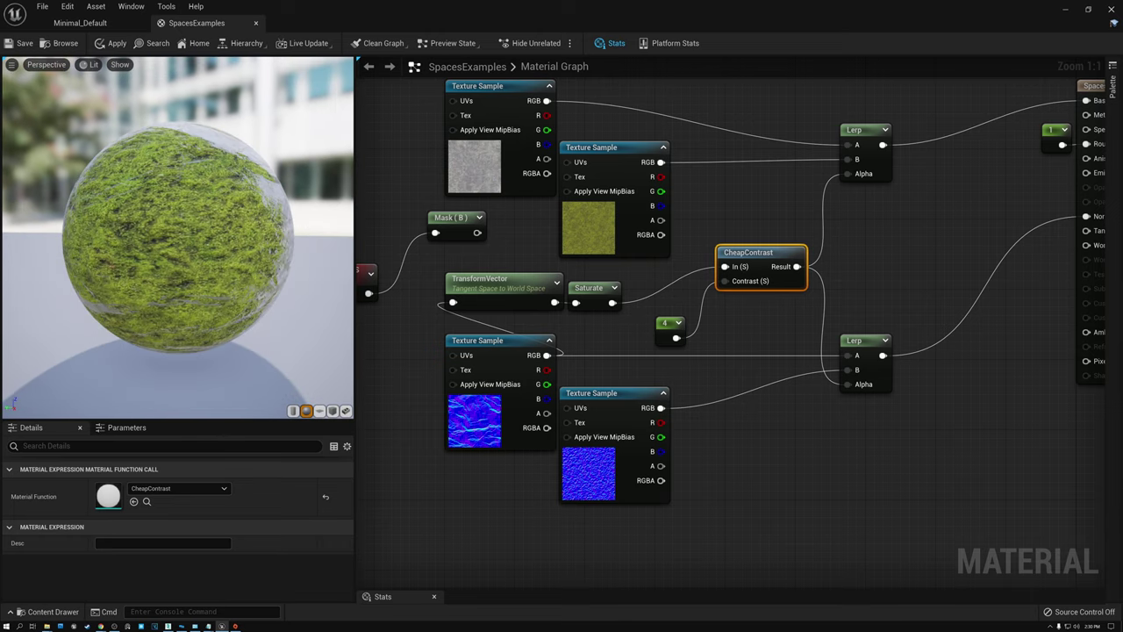
Insert the Mask (B) node between Saturate and CheapContrast and examine the moss distribution on the preview sphere
{"action": "left_click_drag", "start_coordinate": [457, 215], "coordinate": [671, 272]}
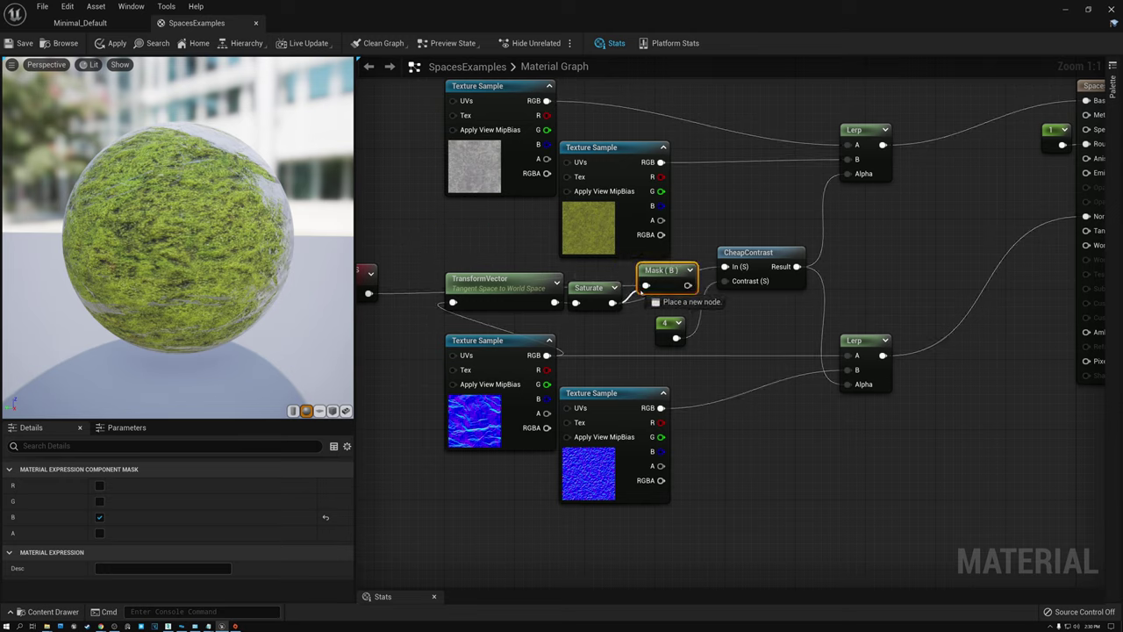
{"action": "left_click_drag", "start_coordinate": [687, 285], "coordinate": [725, 266]}
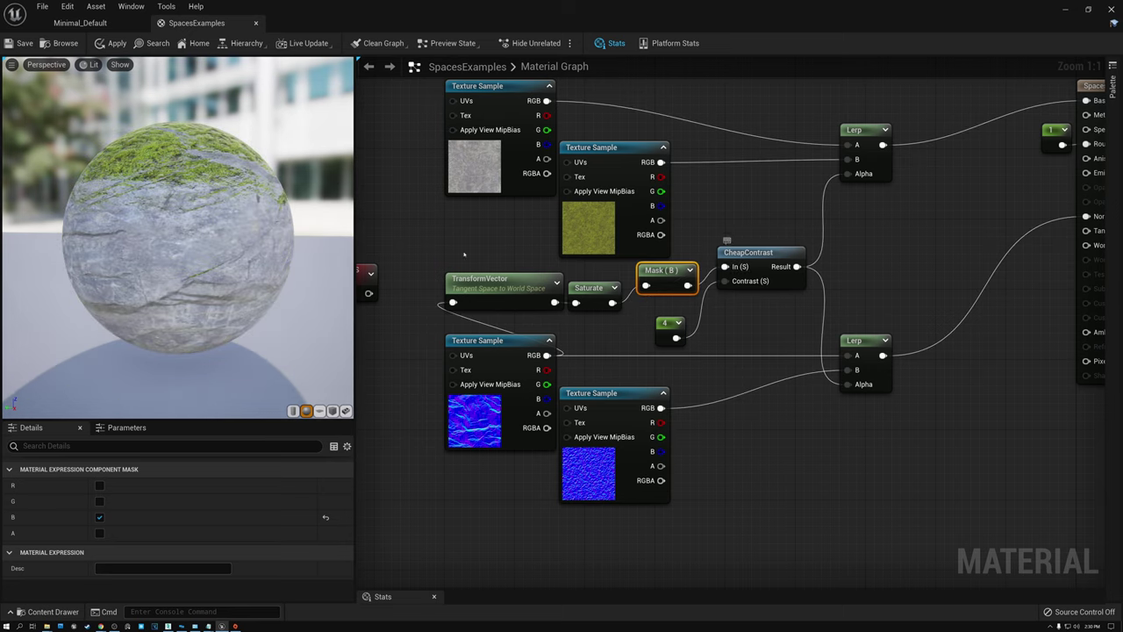
{"action": "left_click_drag", "start_coordinate": [176, 220], "coordinate": [197, 258]}
{"action": "scroll", "coordinate": [214, 268], "scroll_direction": "up", "scroll_amount": 2}
{"action": "left_click_drag", "start_coordinate": [176, 185], "coordinate": [175, 158]}
{"action": "left_click_drag", "start_coordinate": [155, 225], "coordinate": [147, 201]}
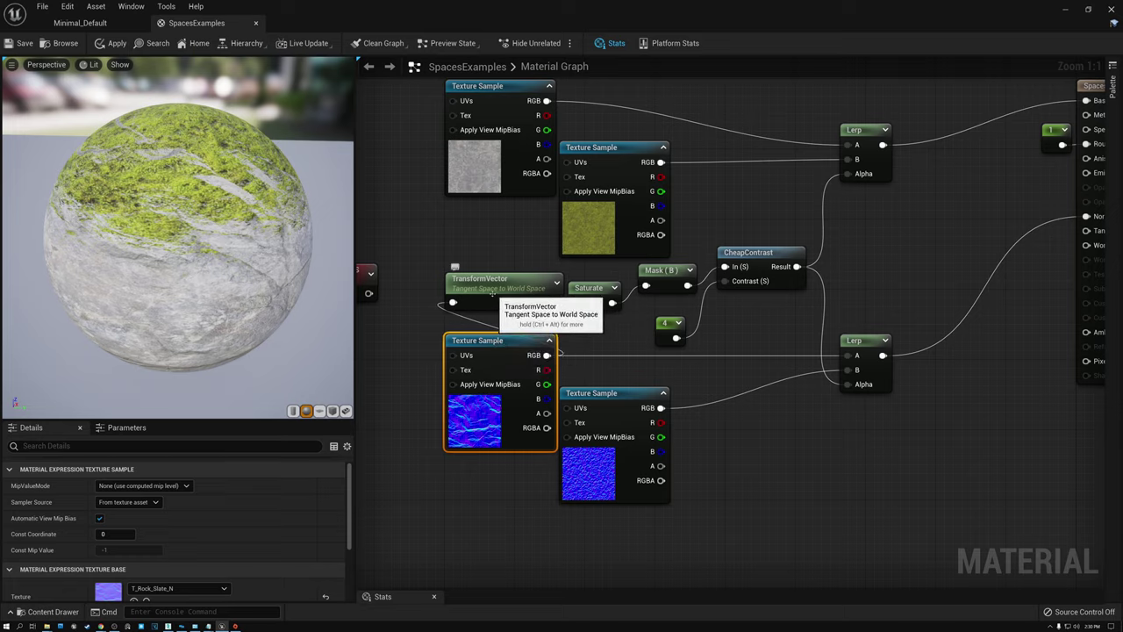
Review the TransformVector chain while aligning the Saturate, Mask (B) and CheapContrast nodes into a tidy row
{"action": "left_click", "coordinate": [496, 286]}
{"action": "left_click", "coordinate": [598, 293]}
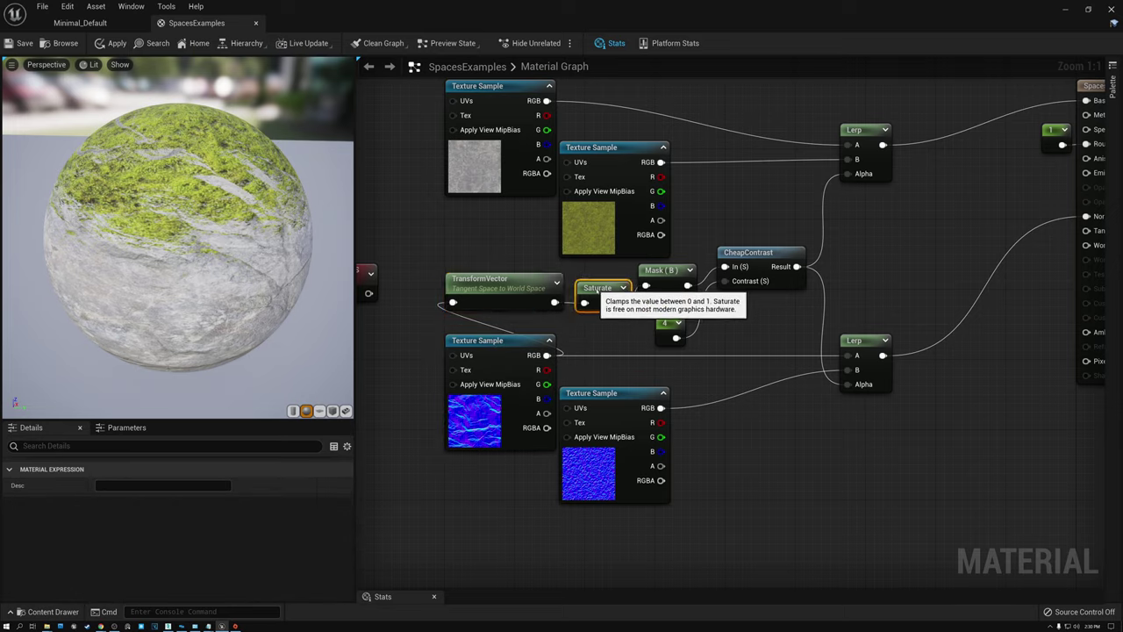
{"action": "left_click_drag", "start_coordinate": [672, 271], "coordinate": [671, 280]}
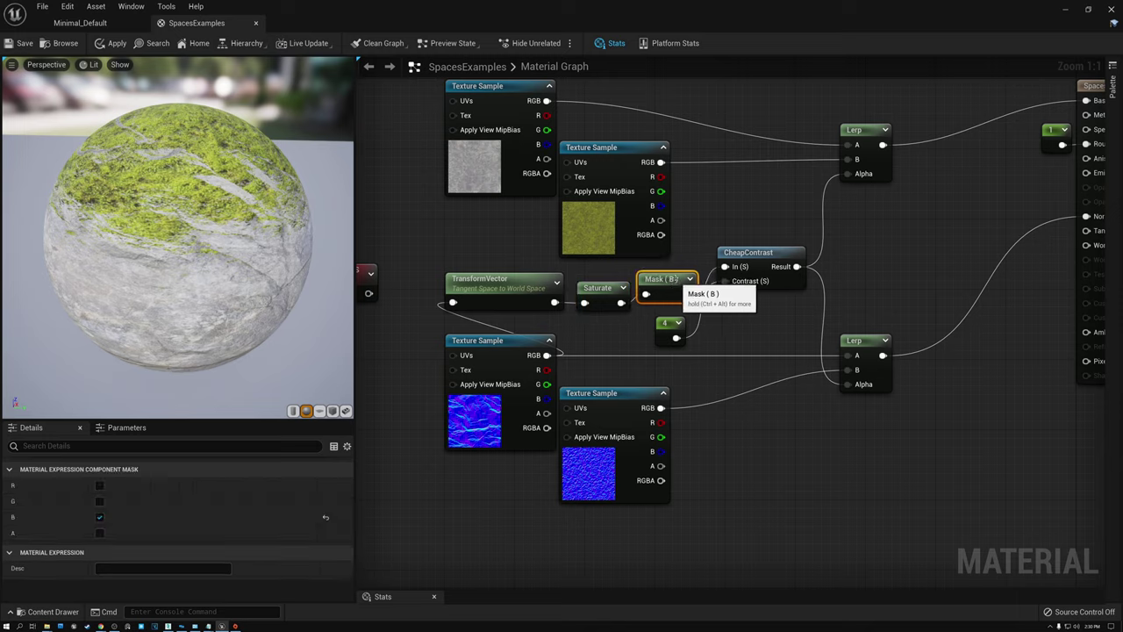
{"action": "left_click_drag", "start_coordinate": [746, 253], "coordinate": [746, 279]}
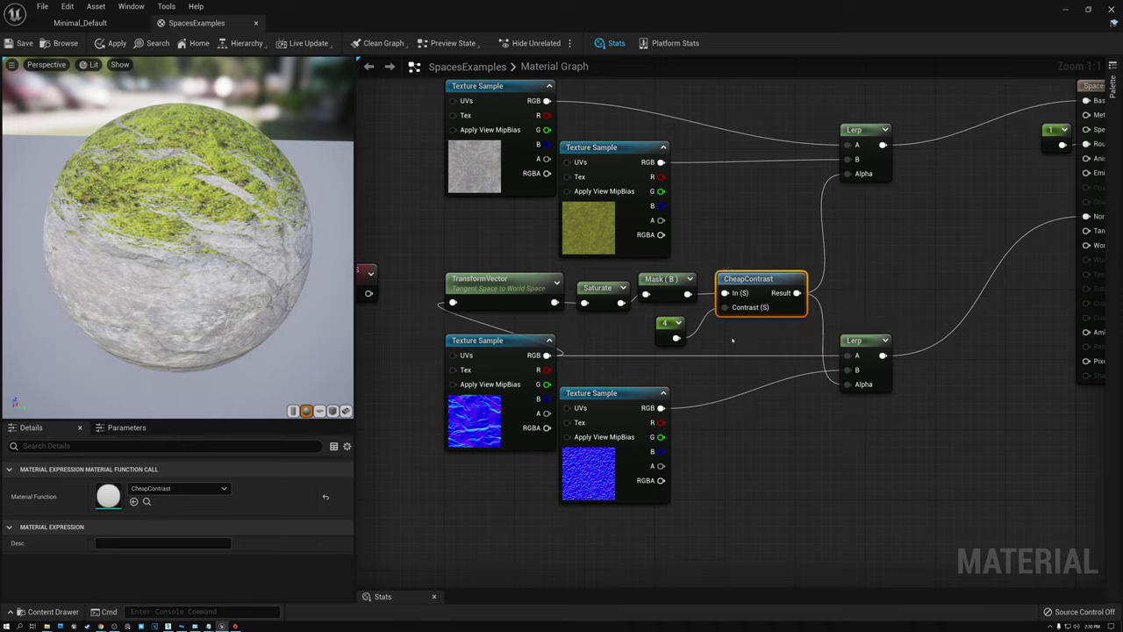
Connect Mask (B) directly to both Lerp Alpha inputs, bypassing CheapContrast, and compare the blend on the preview sphere
{"action": "left_click_drag", "start_coordinate": [688, 294], "coordinate": [847, 173]}
{"action": "left_click_drag", "start_coordinate": [691, 294], "coordinate": [847, 384]}
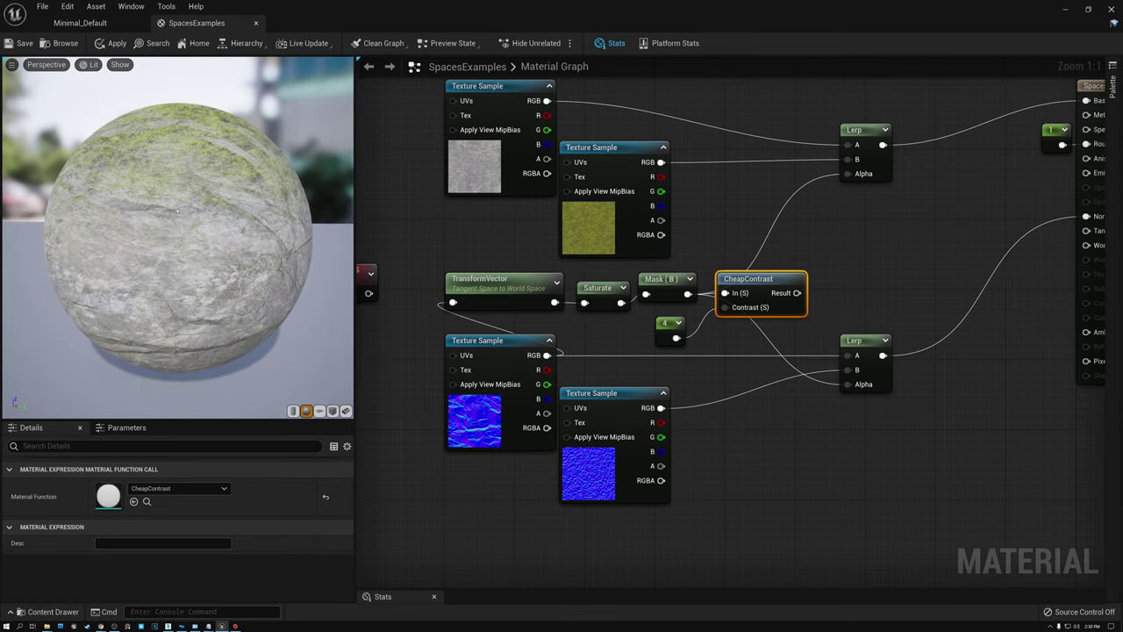
{"action": "left_click_drag", "start_coordinate": [167, 308], "coordinate": [284, 316]}
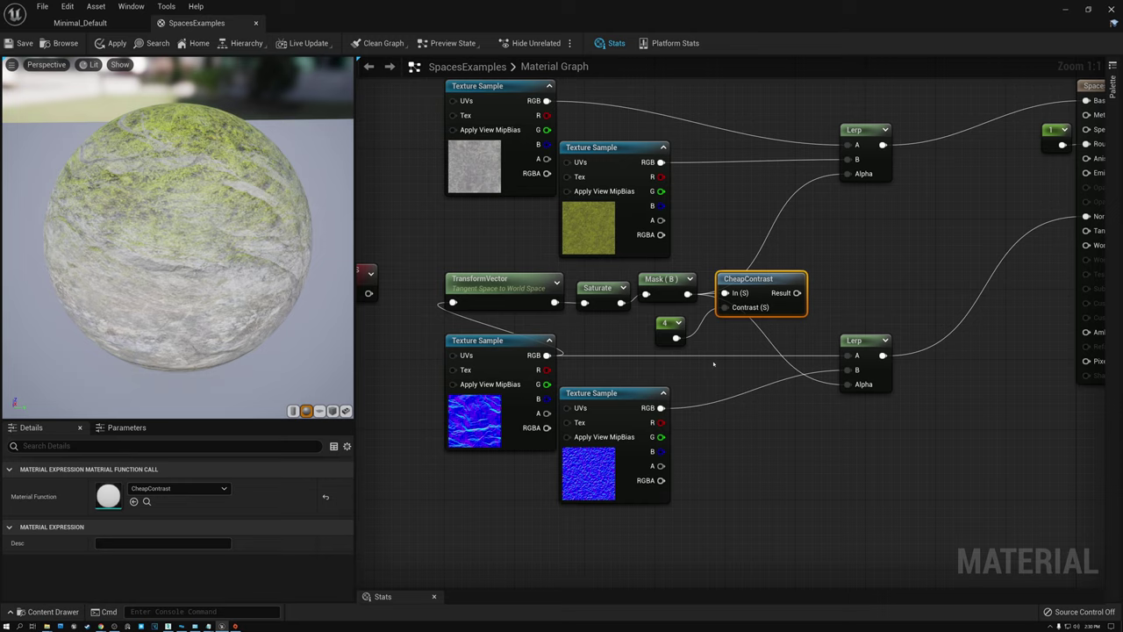
Reconnect CheapContrast's Result to both Lerp Alpha inputs and inspect the moss-to-rock transition on the preview sphere
{"action": "mouse_move", "coordinate": [797, 292]}
{"action": "left_mouse_down"}
{"action": "mouse_move", "coordinate": [803, 301]}
{"action": "mouse_move", "coordinate": [852, 190]}
{"action": "mouse_move", "coordinate": [846, 174]}
{"action": "left_mouse_up"}
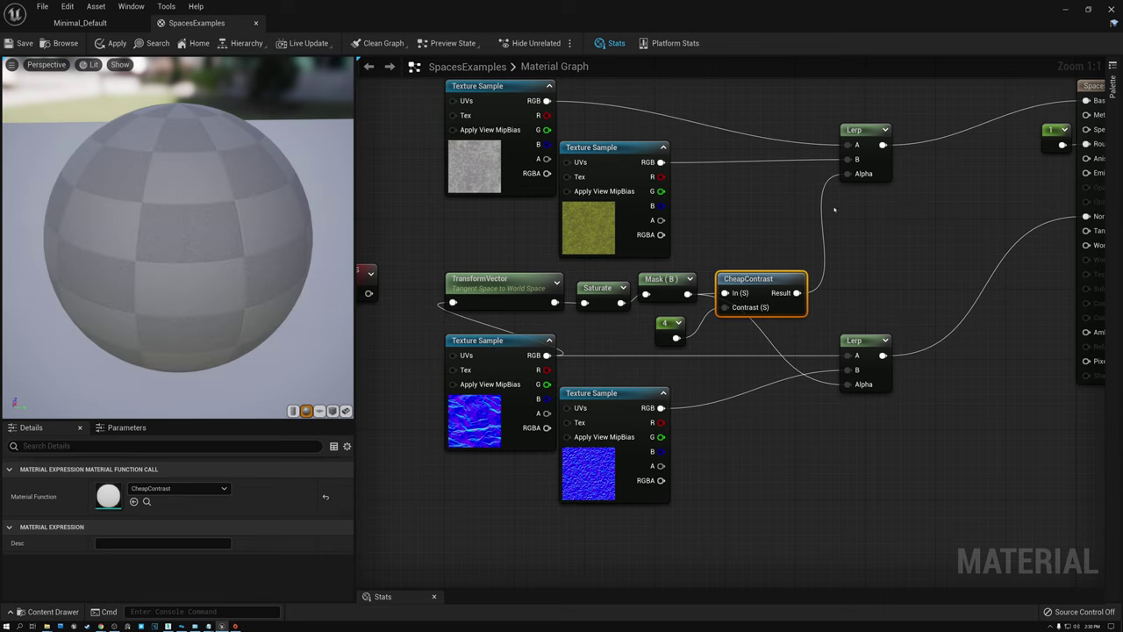
{"action": "mouse_move", "coordinate": [797, 292]}
{"action": "left_mouse_down"}
{"action": "mouse_move", "coordinate": [743, 377]}
{"action": "mouse_move", "coordinate": [847, 386]}
{"action": "left_mouse_up"}
{"action": "left_click_drag", "start_coordinate": [195, 263], "coordinate": [210, 307]}
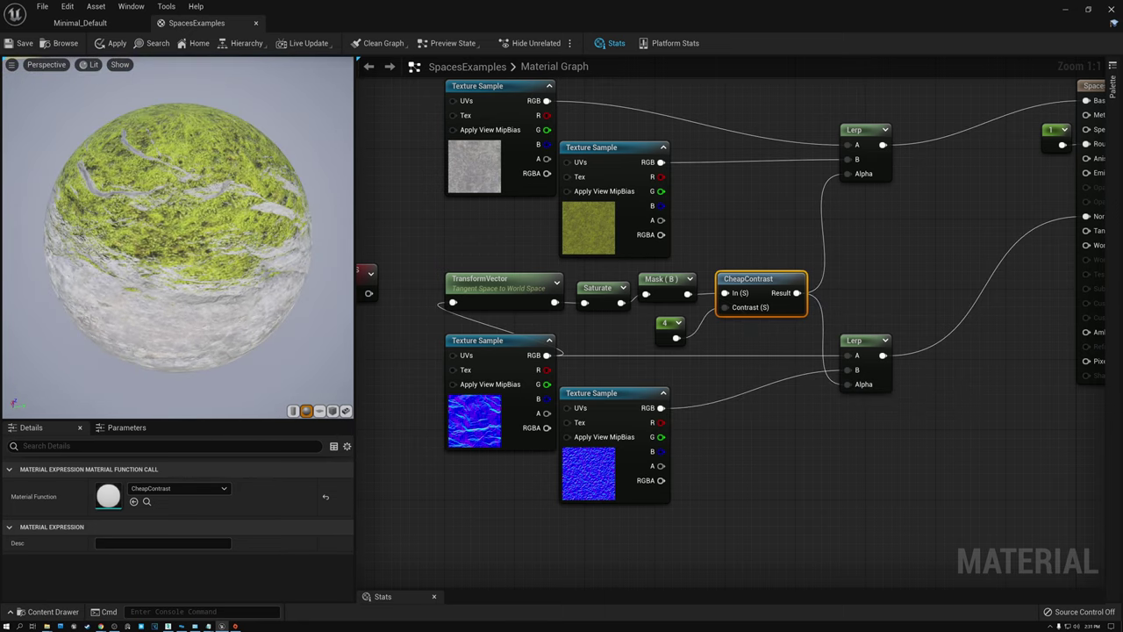
Review the T_Rock_Slate_N sample and TransformVector, save the SpacesExamples material and view it on SM_Rock in the Minimal_Default level
{"action": "left_click", "coordinate": [490, 344]}
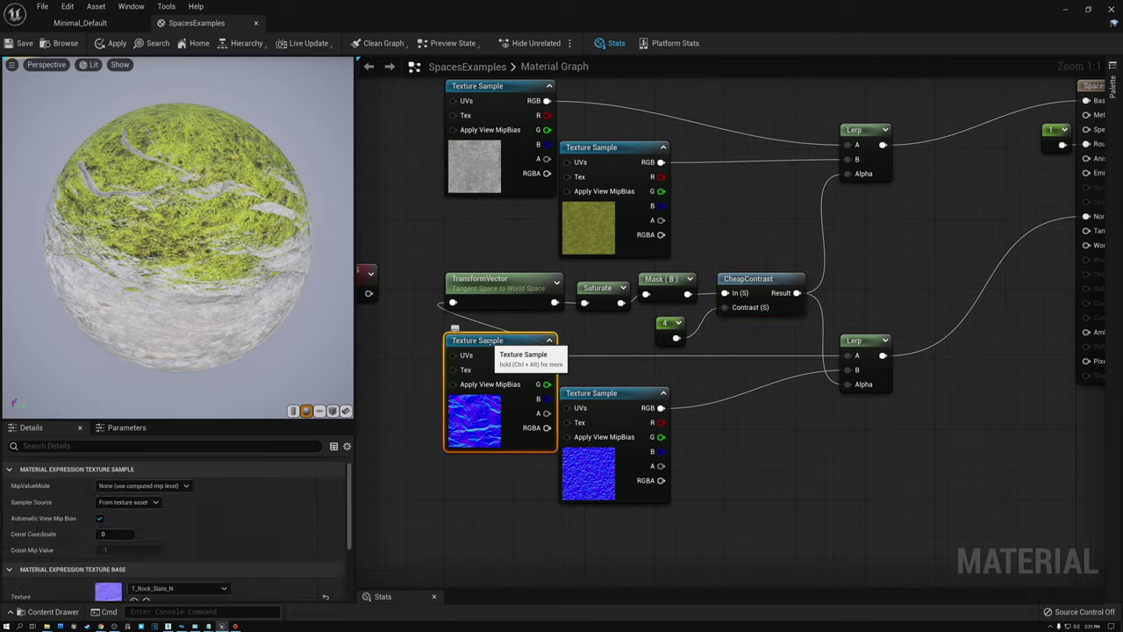
{"action": "left_click", "coordinate": [491, 279]}
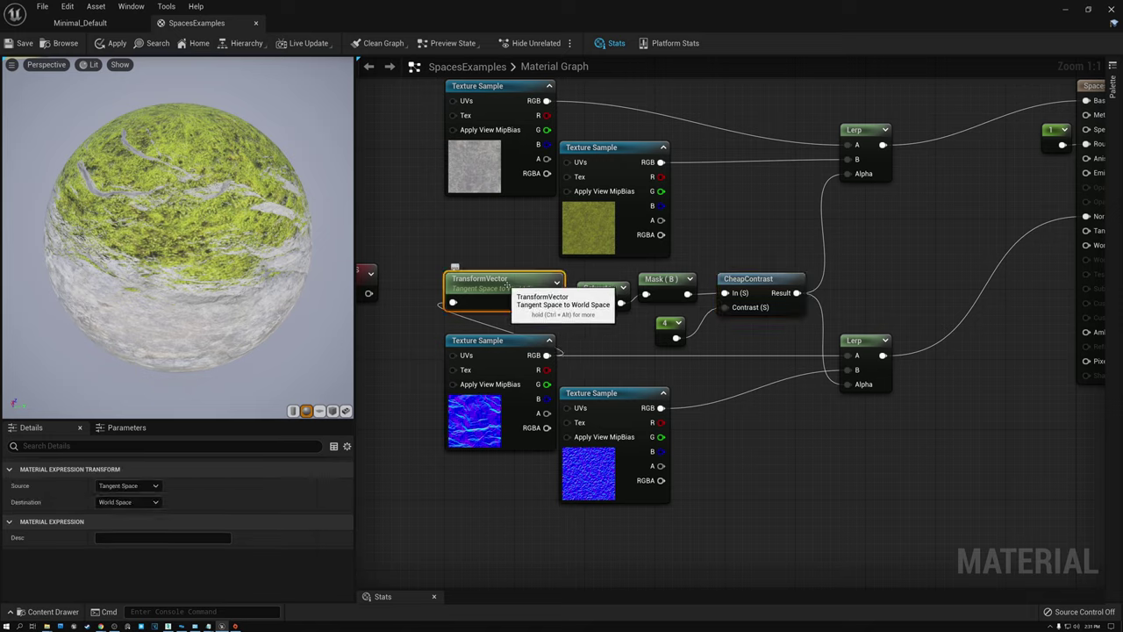
{"action": "left_click", "coordinate": [103, 30]}
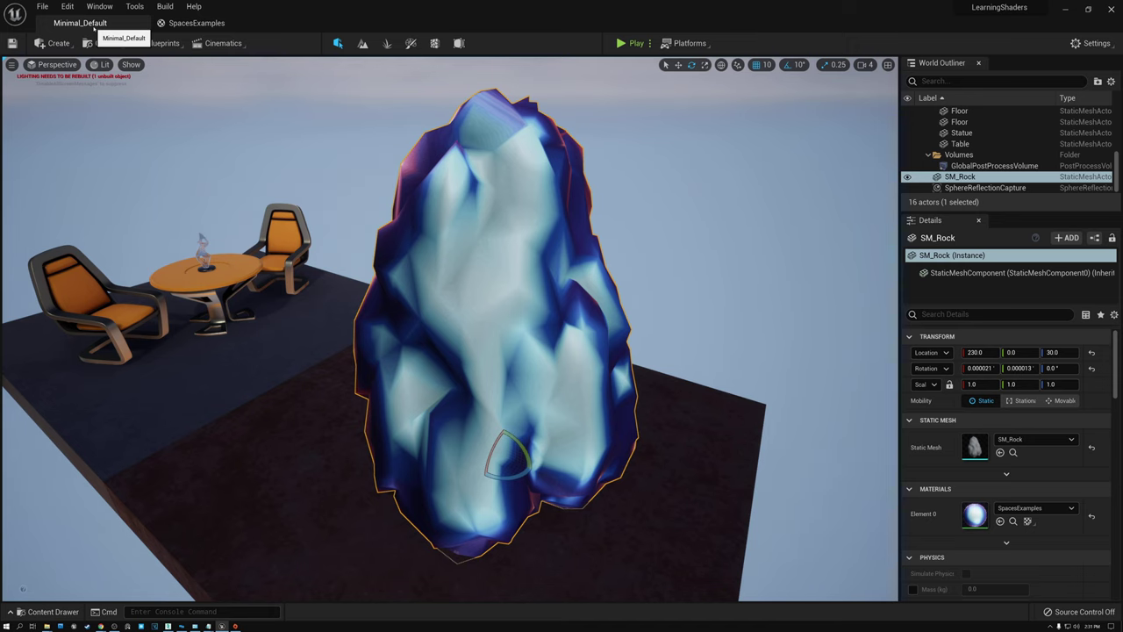
{"action": "left_click", "coordinate": [186, 24]}
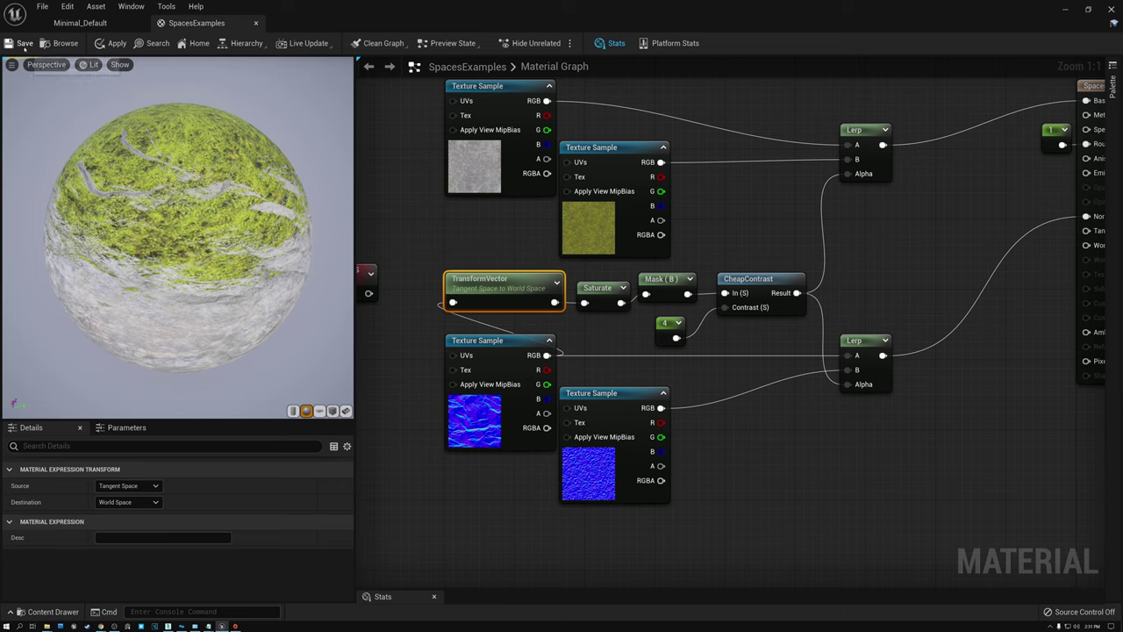
{"action": "left_click", "coordinate": [80, 25]}
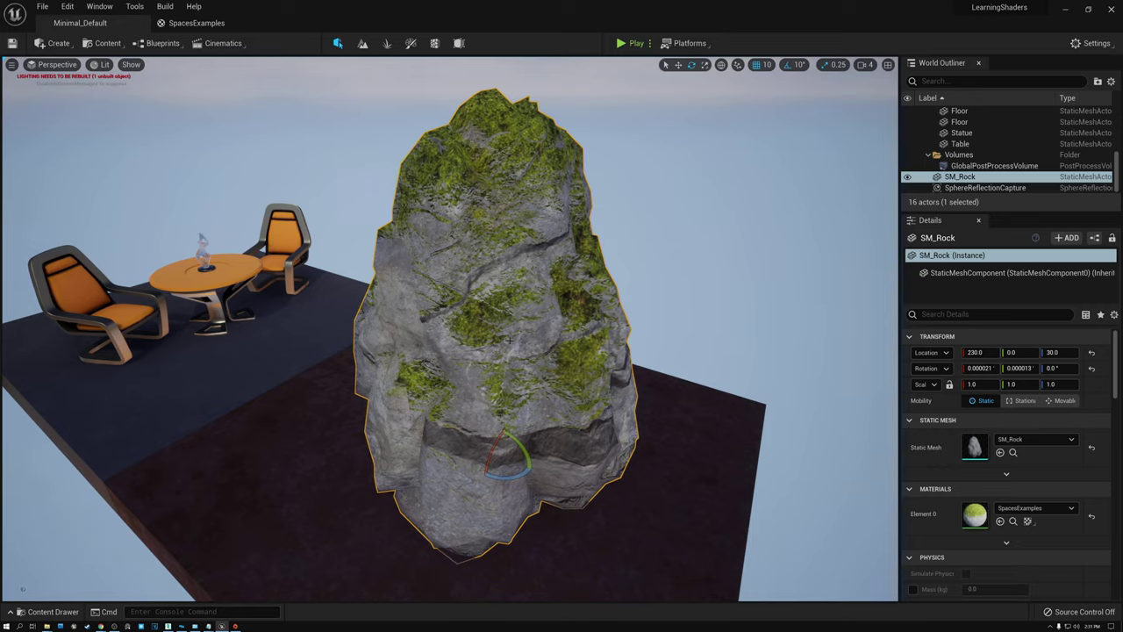
Rotate SM_Rock onto its side with a Y rotation of about -90° and move it to location 100, 0, 80
{"action": "left_click_drag", "start_coordinate": [516, 438], "coordinate": [527, 496]}
{"action": "left_click_drag", "start_coordinate": [507, 455], "coordinate": [366, 344]}
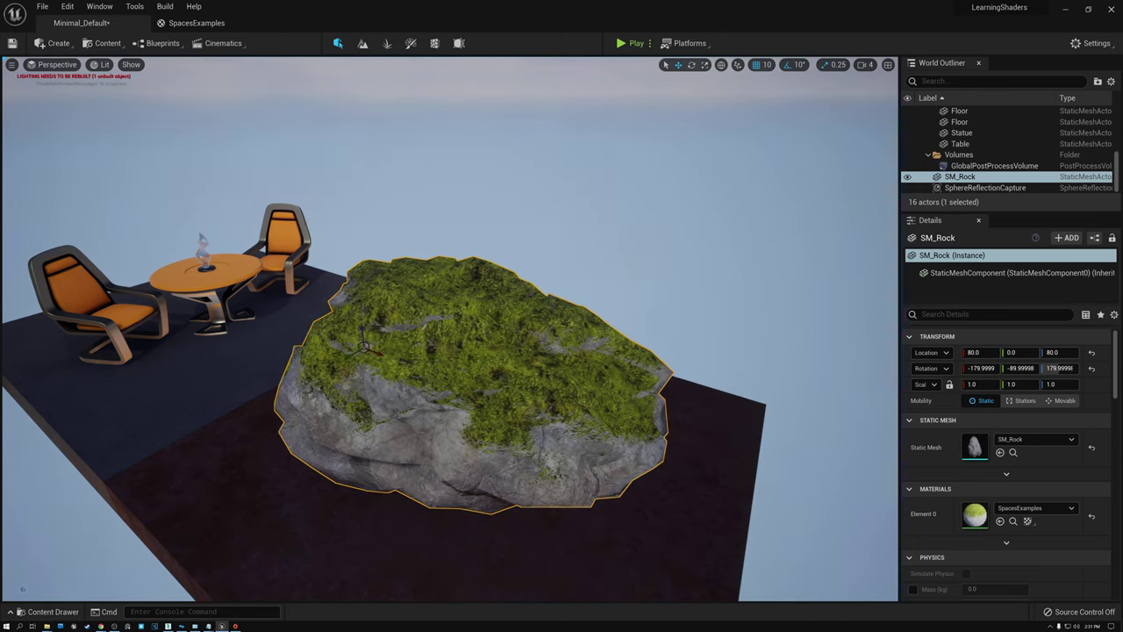
{"action": "mouse_move", "coordinate": [469, 345]}
{"action": "right_mouse_down"}
{"action": "mouse_move", "coordinate": [493, 318]}
{"action": "mouse_move", "coordinate": [452, 348]}
{"action": "mouse_move", "coordinate": [469, 345]}
{"action": "right_mouse_up"}
{"action": "key", "text": "e"}
{"action": "left_click_drag", "start_coordinate": [386, 307], "coordinate": [414, 309]}
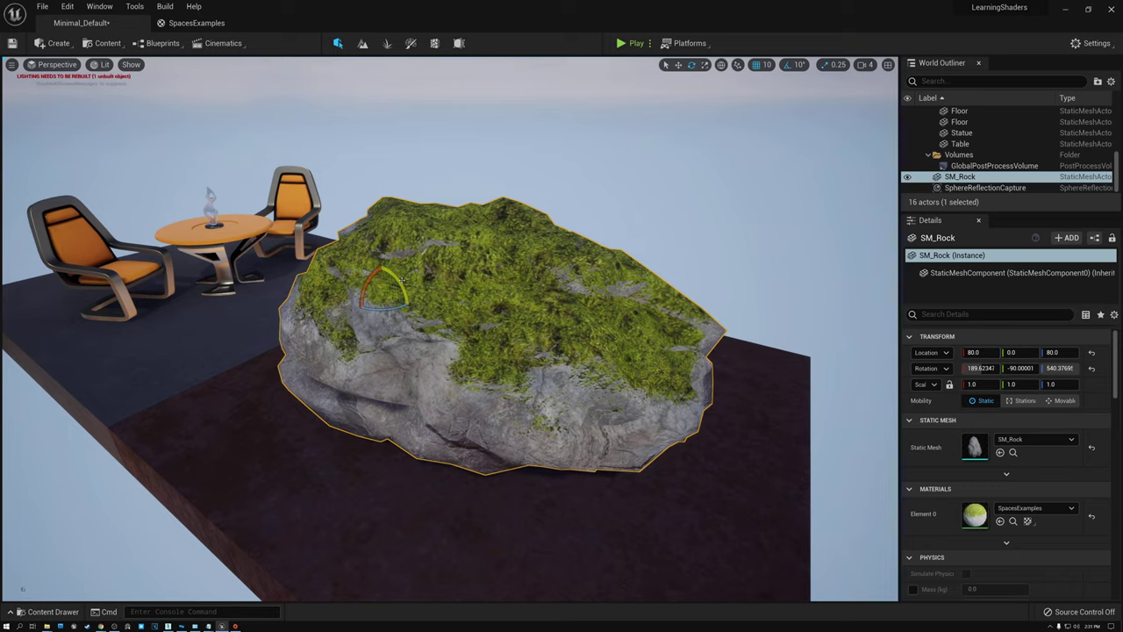
{"action": "mouse_move", "coordinate": [402, 280]}
{"action": "right_mouse_down"}
{"action": "mouse_move", "coordinate": [342, 329]}
{"action": "mouse_move", "coordinate": [456, 300]}
{"action": "mouse_move", "coordinate": [403, 278]}
{"action": "right_mouse_up"}
{"action": "left_click_drag", "start_coordinate": [408, 281], "coordinate": [414, 283], "text": "alt"}
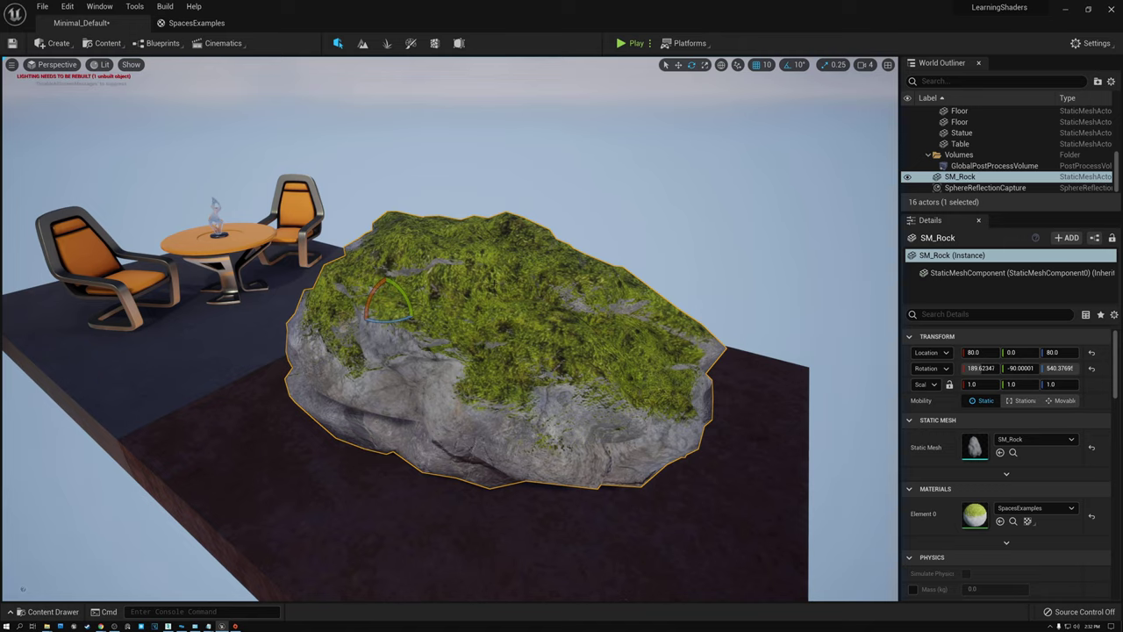
{"action": "key", "text": "w"}
{"action": "left_click_drag", "start_coordinate": [387, 308], "coordinate": [404, 313]}
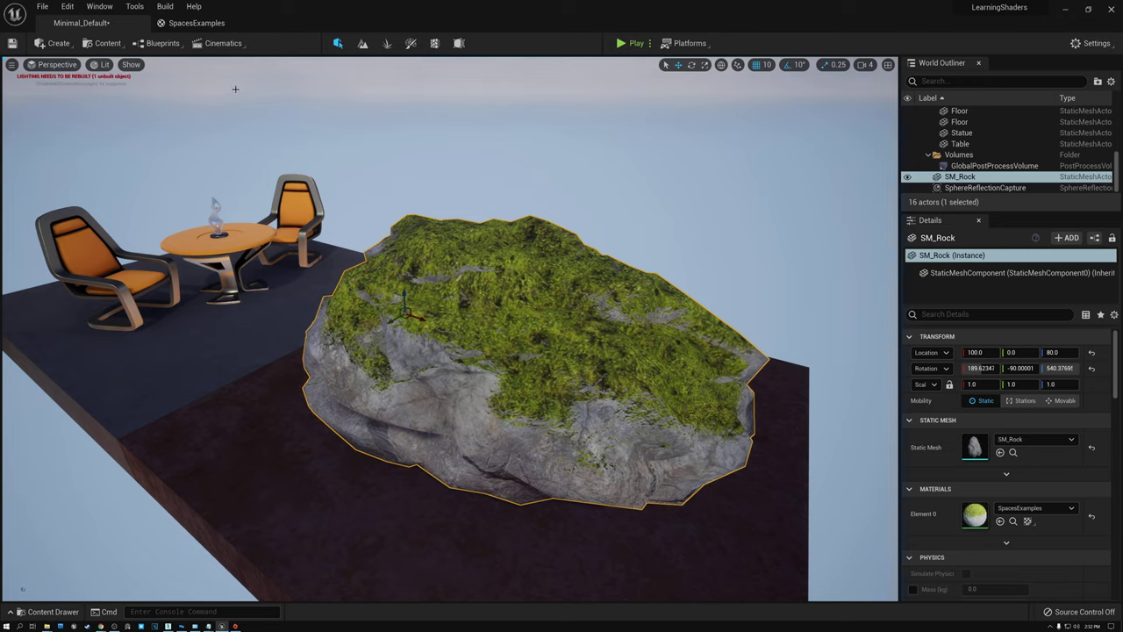
Set TransformVector's Destination to Local Space in SpacesExamples, save the material and return to the Minimal_Default level
{"action": "left_click", "coordinate": [188, 22]}
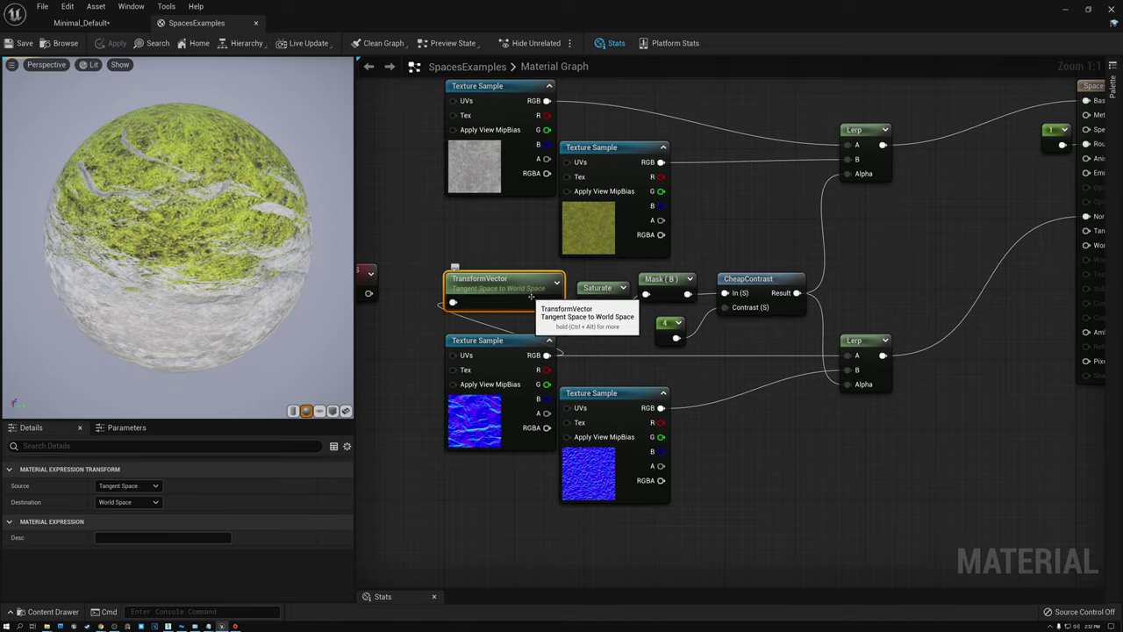
{"action": "left_click", "coordinate": [135, 503]}
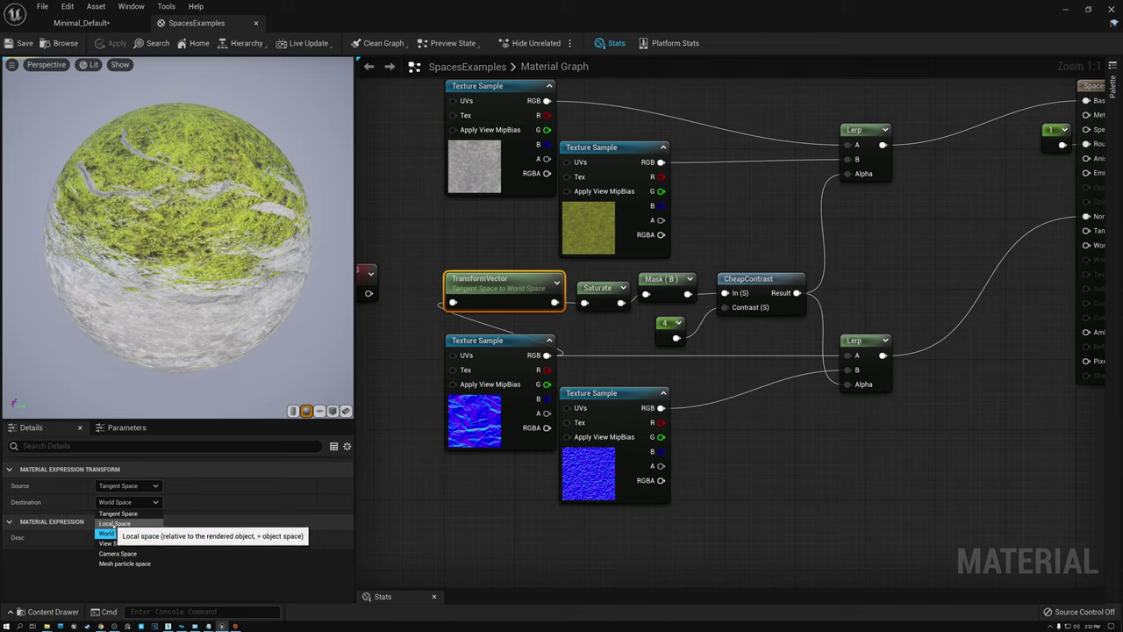
{"action": "left_click", "coordinate": [114, 524]}
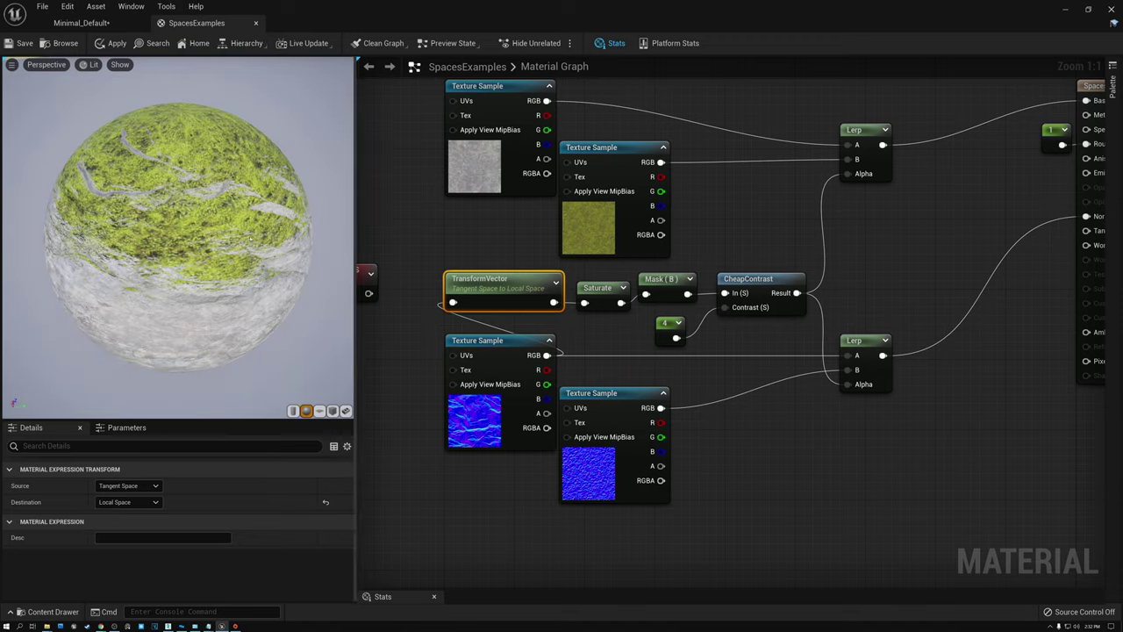
{"action": "left_click_drag", "start_coordinate": [203, 263], "coordinate": [290, 188]}
{"action": "left_click_drag", "start_coordinate": [209, 200], "coordinate": [240, 214]}
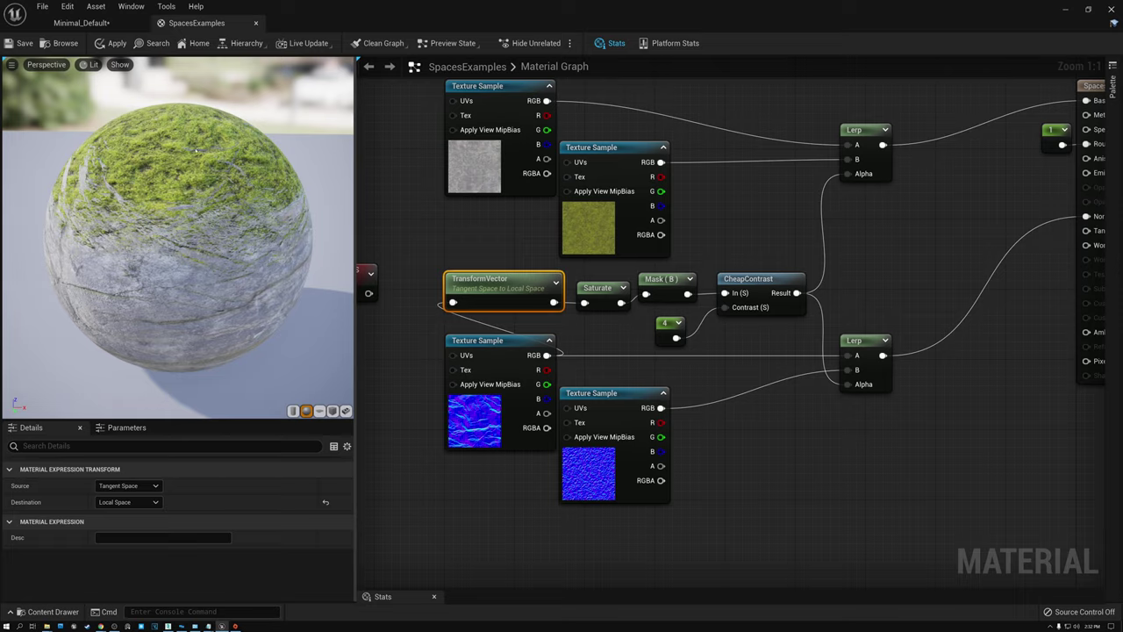
{"action": "key", "text": "ctrl+s"}
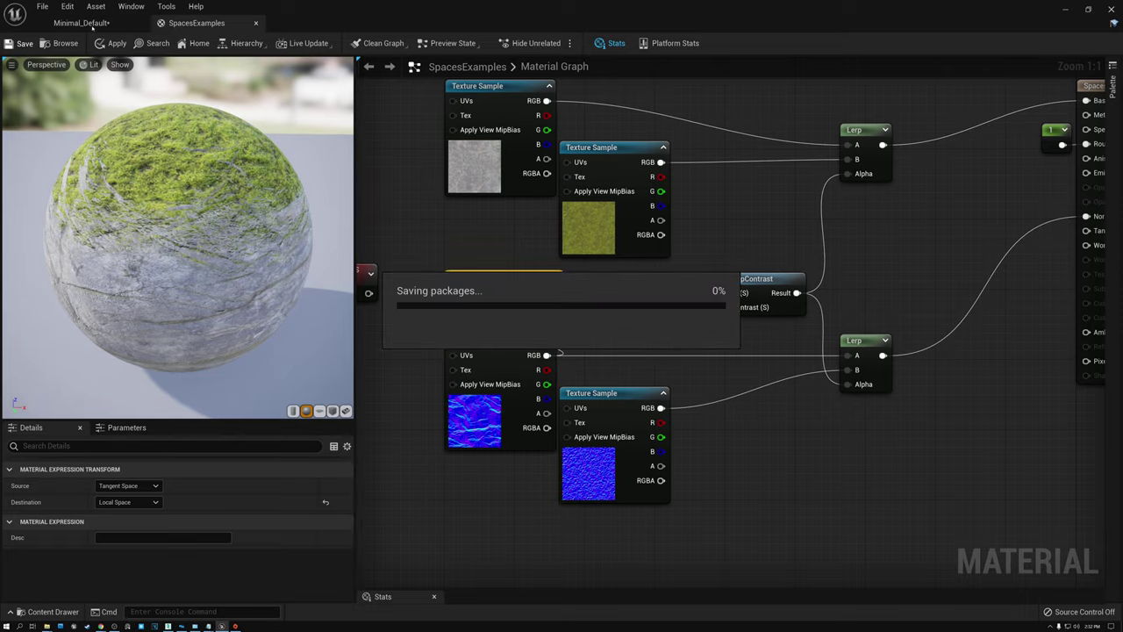
{"action": "left_click", "coordinate": [82, 23]}
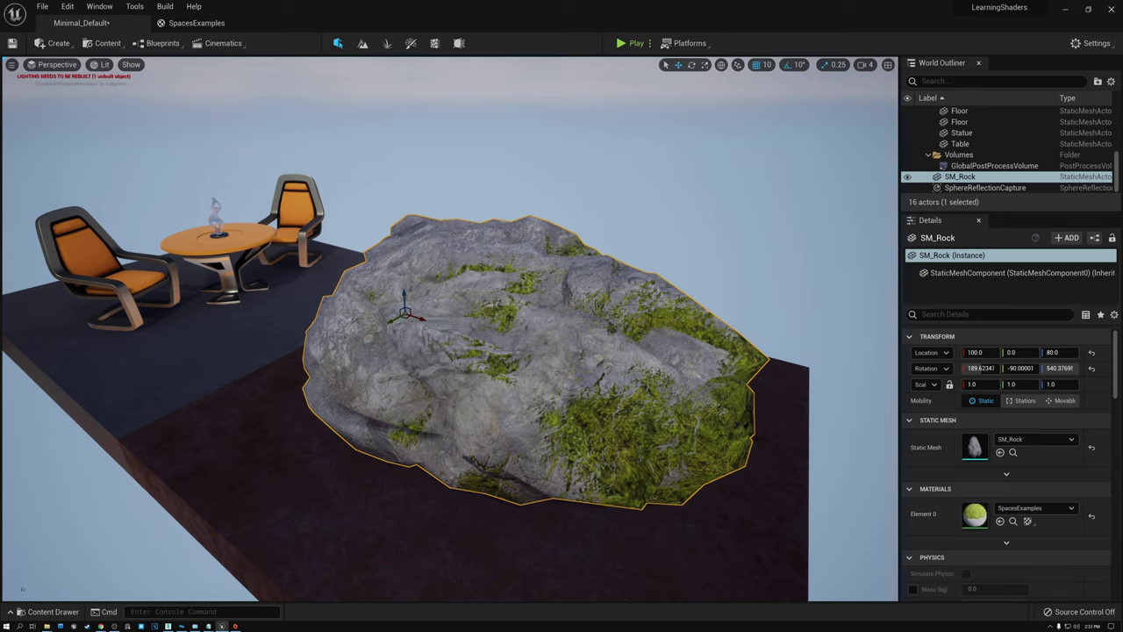
Rotate SM_Rock back upright to a rotation of about 10° in X and -10° in Y
{"action": "right_click_drag", "start_coordinate": [424, 313], "coordinate": [431, 308]}
{"action": "key", "text": "e"}
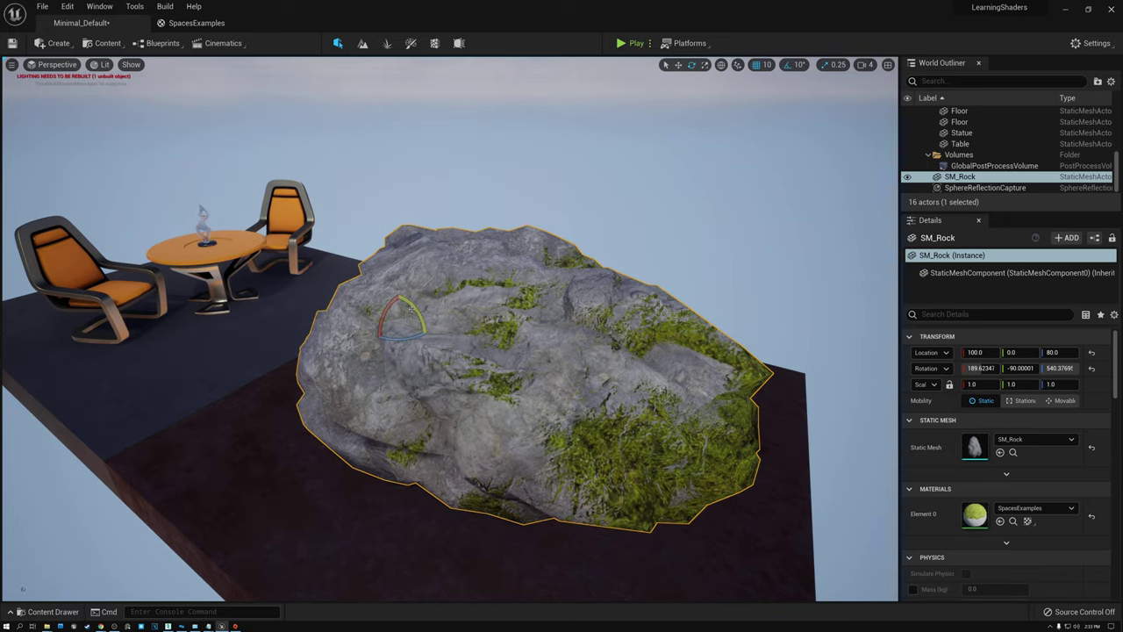
{"action": "left_click_drag", "start_coordinate": [415, 311], "coordinate": [404, 287]}
{"action": "key", "text": "f"}
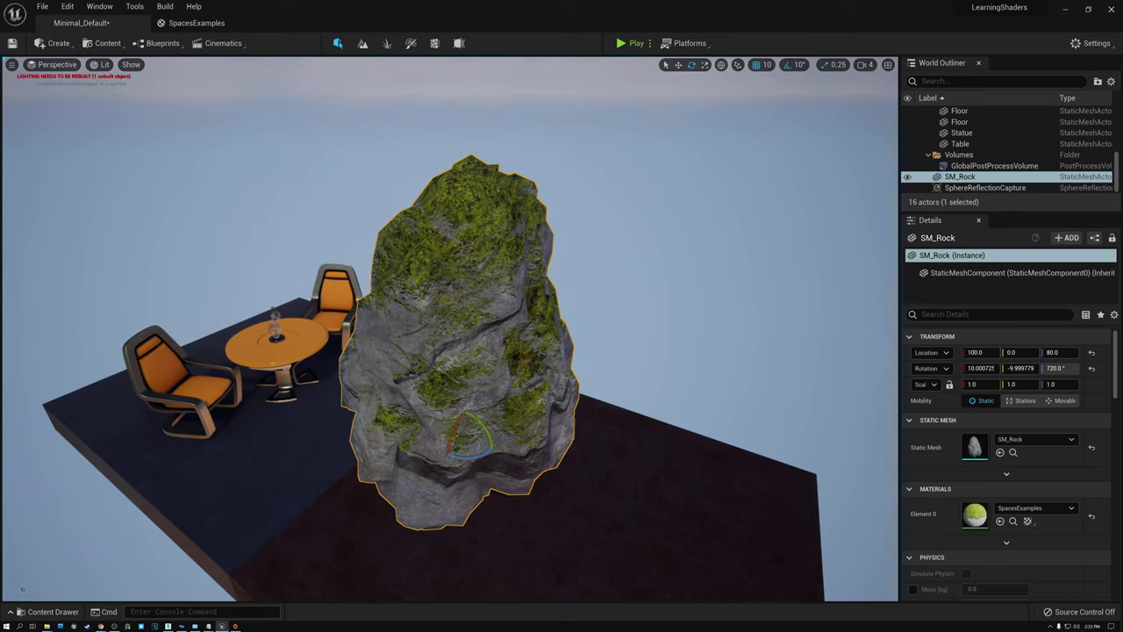
Tilt SM_Rock back and forth about its Y axis in 10° increments to examine how the local-space moss mask behaves
{"action": "left_click_drag", "start_coordinate": [487, 428], "coordinate": [503, 460]}
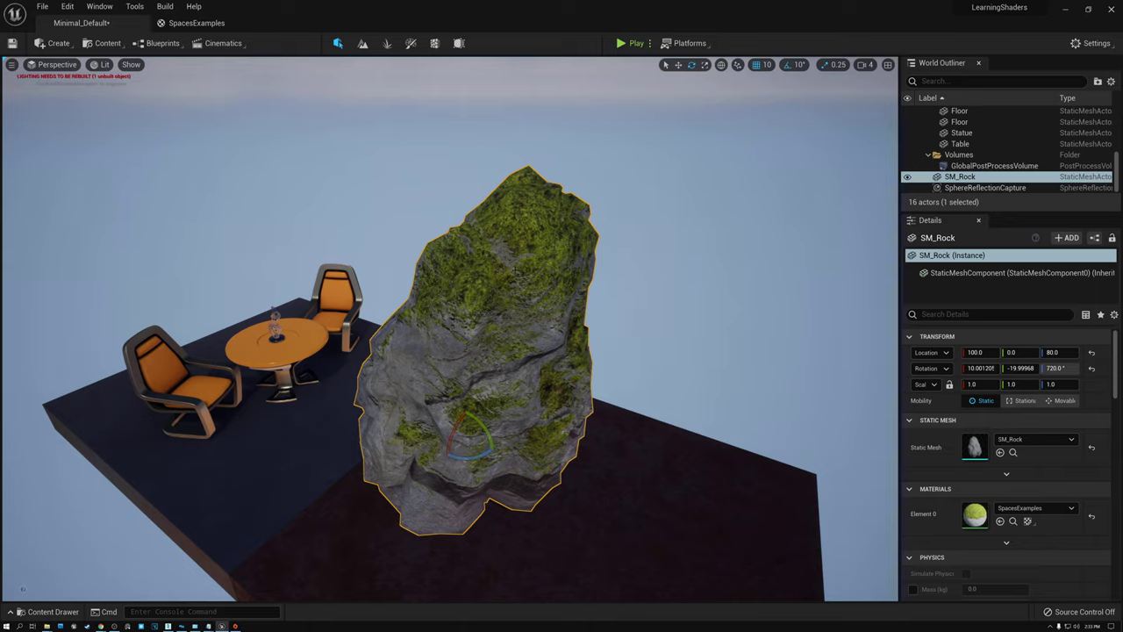
{"action": "left_click_drag", "start_coordinate": [484, 435], "coordinate": [493, 447]}
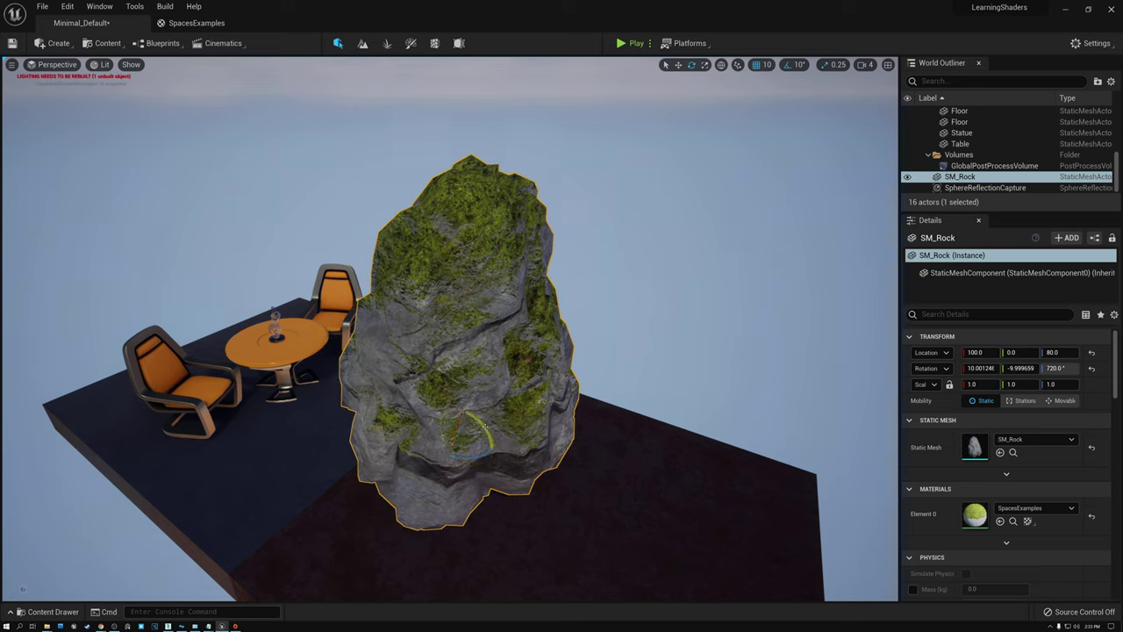
{"action": "mouse_move", "coordinate": [486, 428]}
{"action": "left_mouse_down"}
{"action": "mouse_move", "coordinate": [499, 438]}
{"action": "mouse_move", "coordinate": [484, 430]}
{"action": "left_mouse_up"}
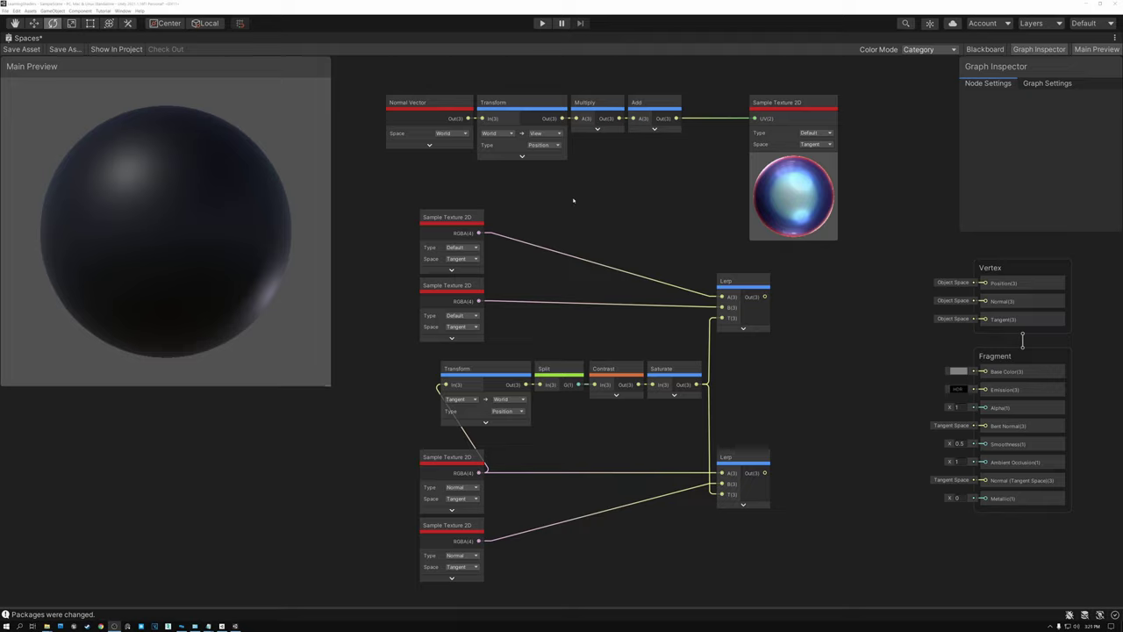
Set the upper Transform node's type to Direction and line up the Multiply and Add nodes after it
{"action": "left_click", "coordinate": [433, 106]}
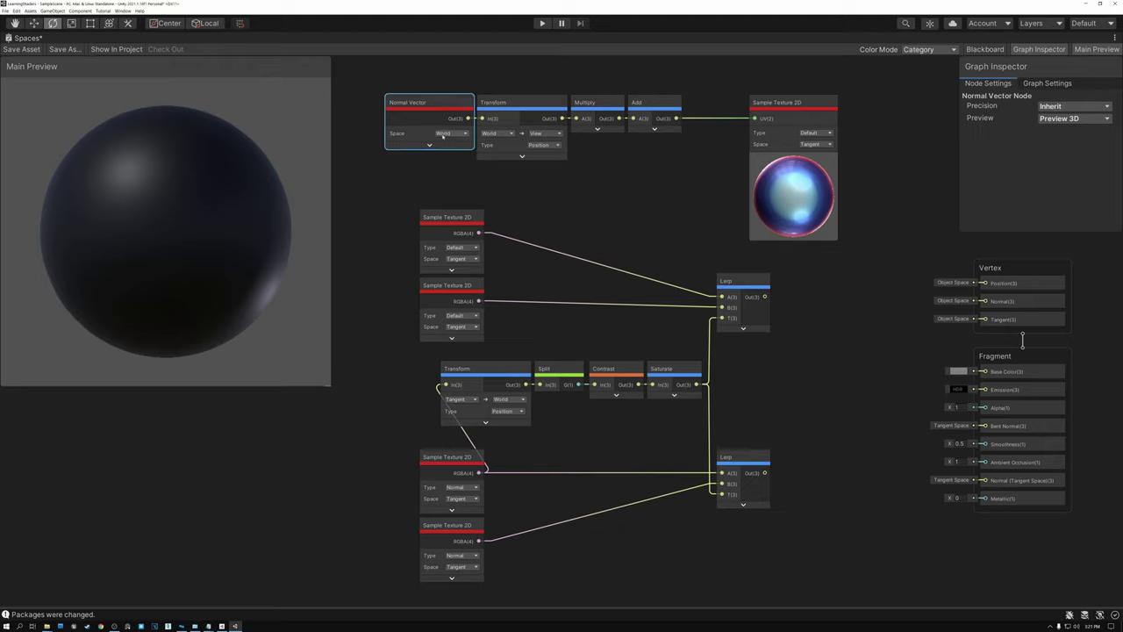
{"action": "left_click", "coordinate": [530, 105]}
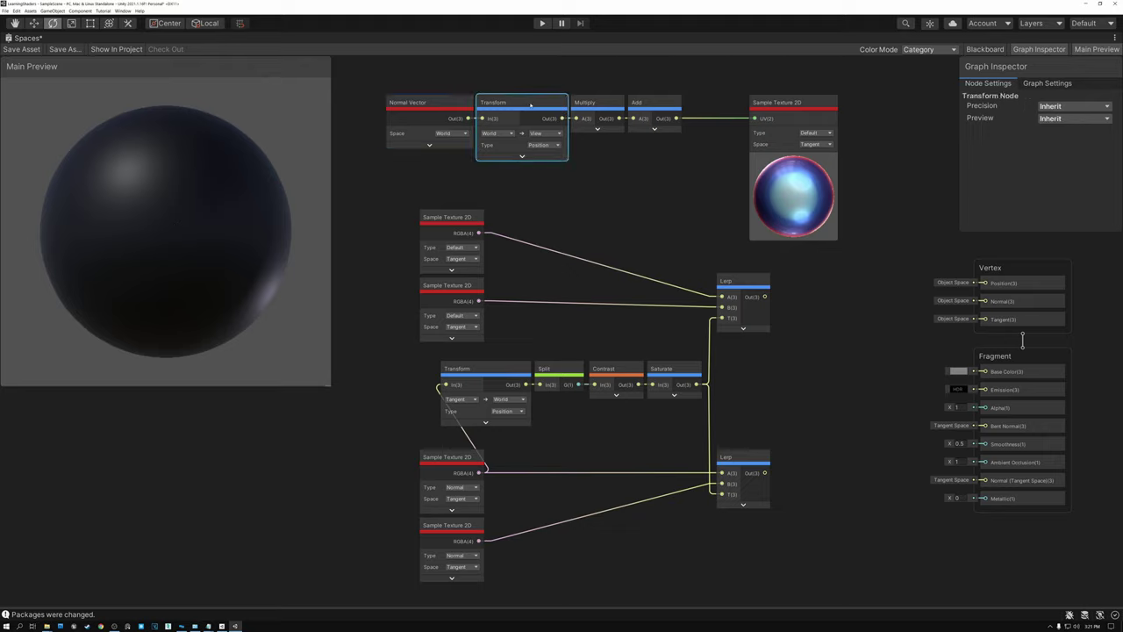
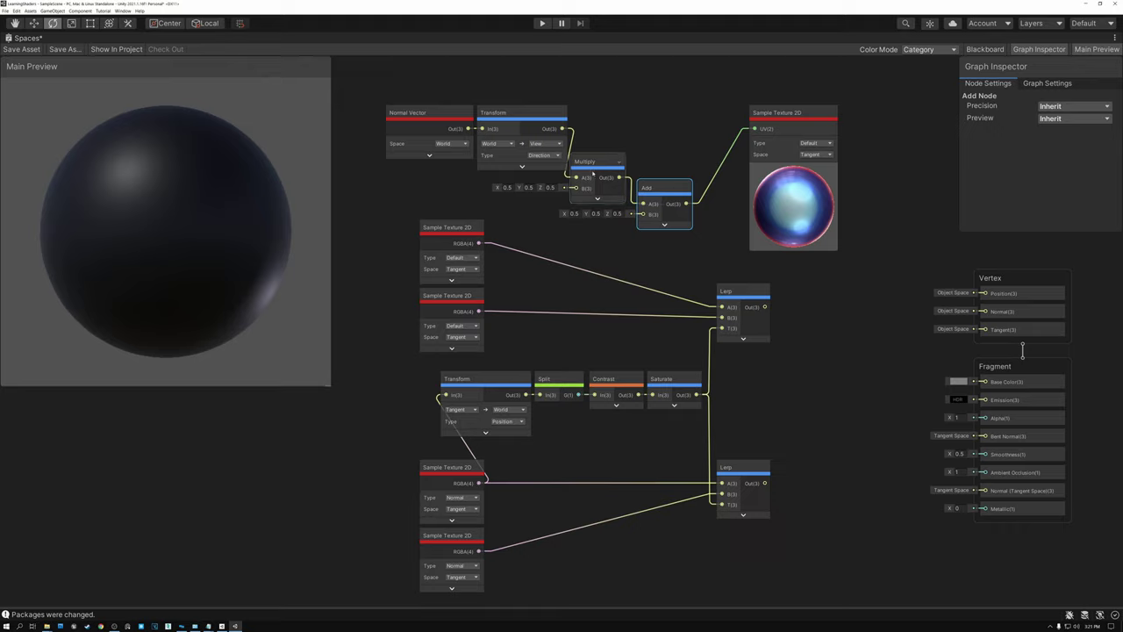
{"action": "left_click_drag", "start_coordinate": [619, 163], "coordinate": [602, 135]}
{"action": "left_click_drag", "start_coordinate": [685, 210], "coordinate": [675, 135]}
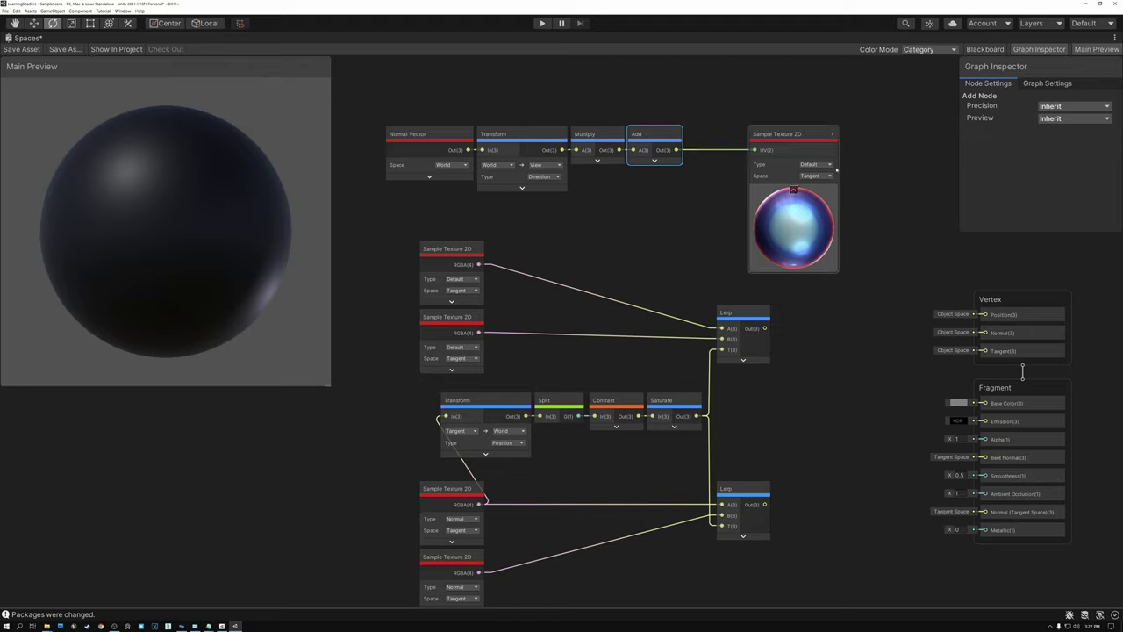
Connect the chrome Sample Texture 2D's RGBA output to Base Color and Emission, collapse its preview, and place it beside the Add node
{"action": "left_click", "coordinate": [833, 135]}
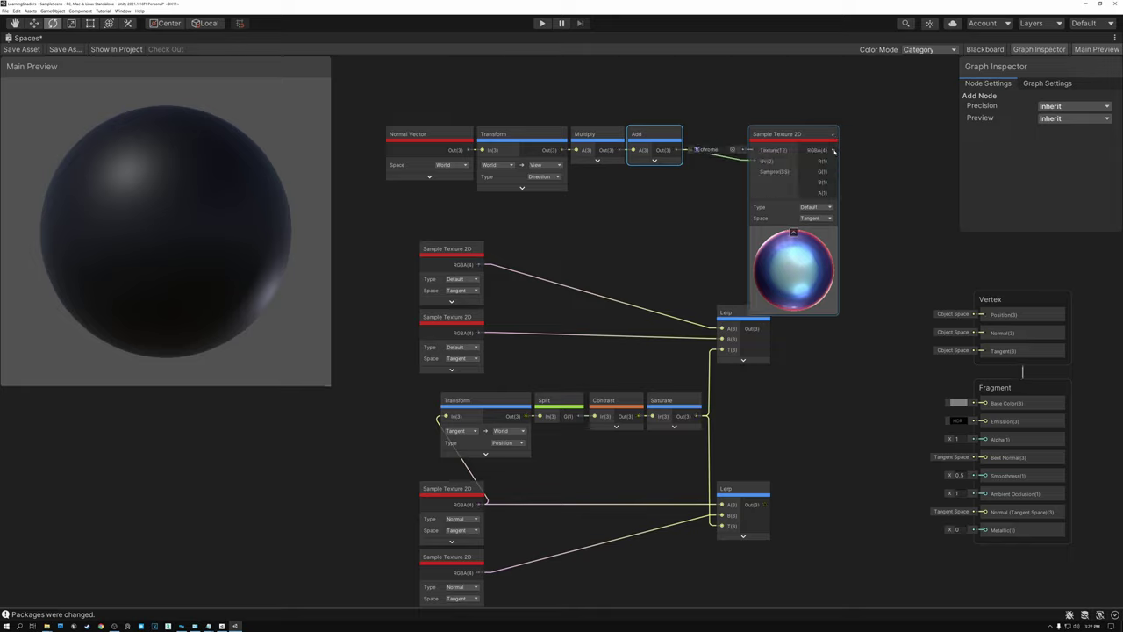
{"action": "left_click_drag", "start_coordinate": [834, 151], "coordinate": [974, 403]}
{"action": "left_click_drag", "start_coordinate": [832, 150], "coordinate": [984, 421]}
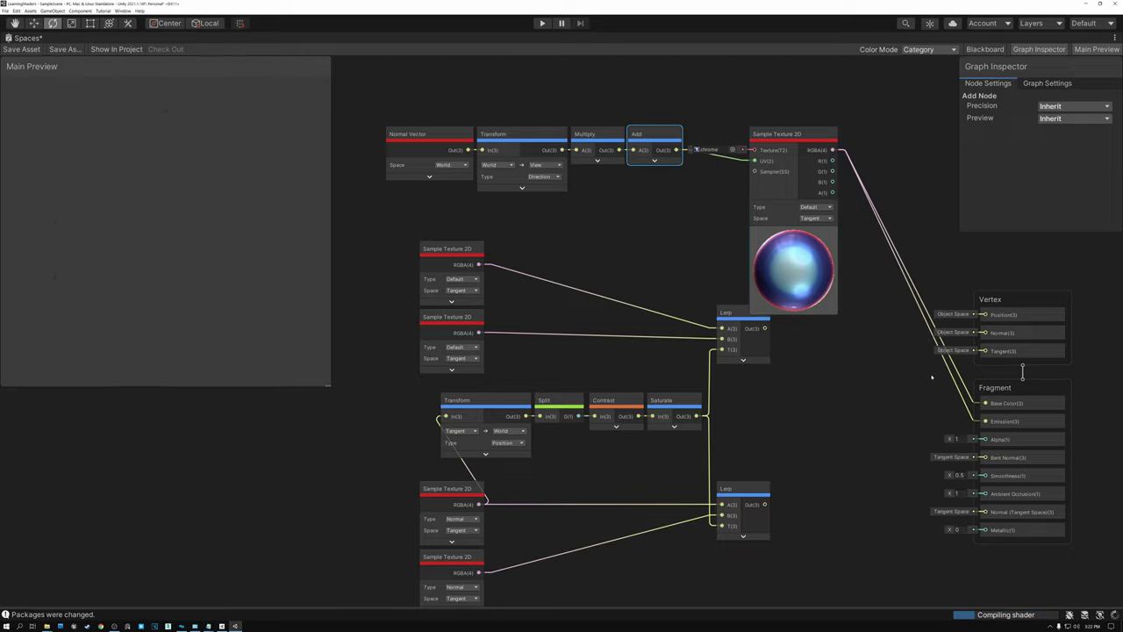
{"action": "left_click", "coordinate": [794, 232]}
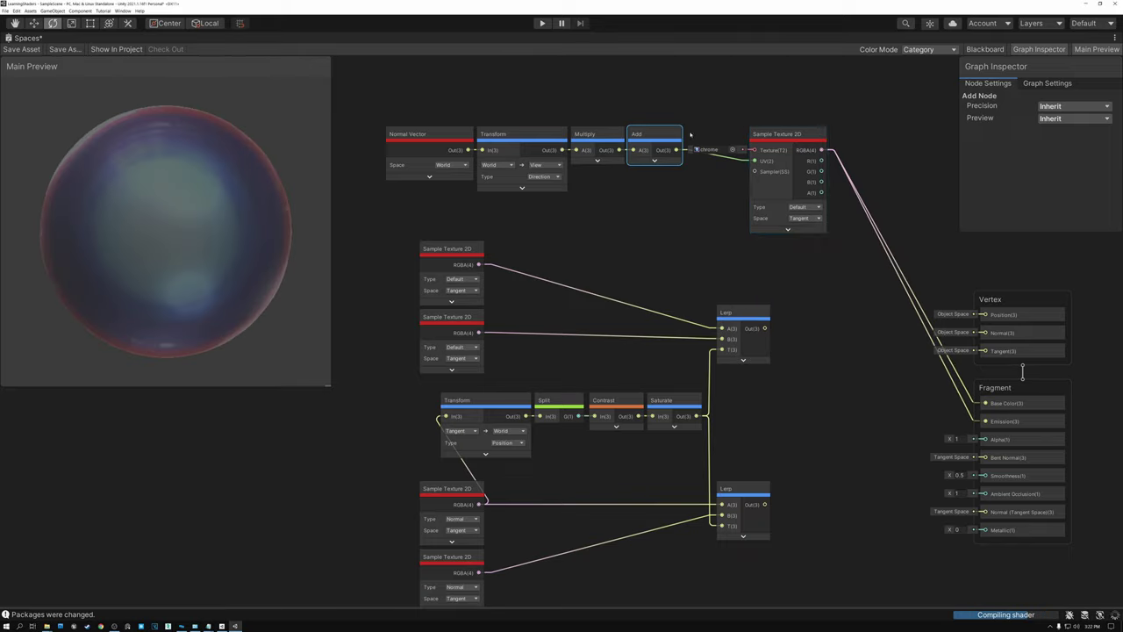
{"action": "left_click_drag", "start_coordinate": [798, 134], "coordinate": [733, 131]}
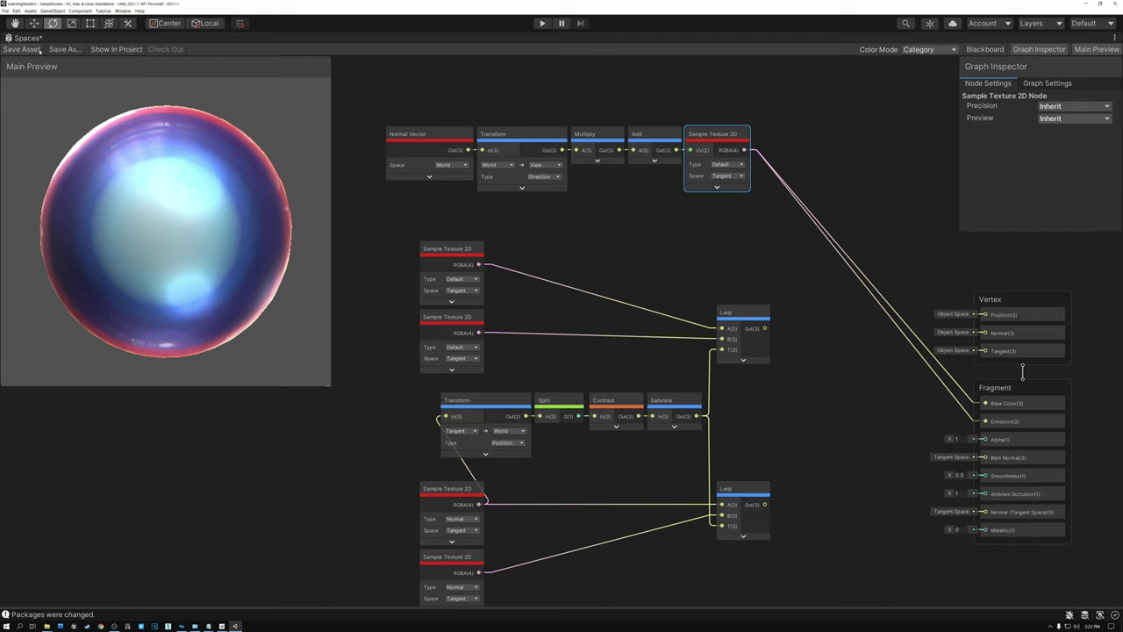
Save the Spaces shader graph and restore its maximized view to return to the scene
{"action": "left_click", "coordinate": [24, 50]}
{"action": "left_click", "coordinate": [1114, 38]}
{"action": "left_click", "coordinate": [1097, 48]}
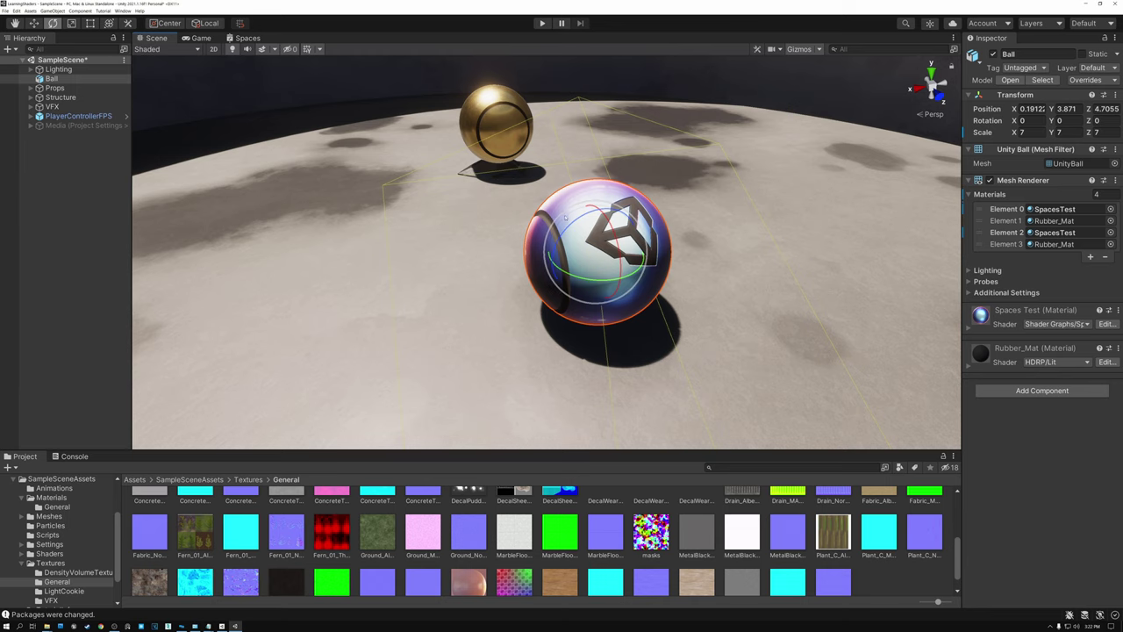
Rotate the Ball to about 21, 71, 5 degrees, switching its handles to Global orientation, and examine how the chrome reflection follows the view
{"action": "left_click", "coordinate": [789, 142]}
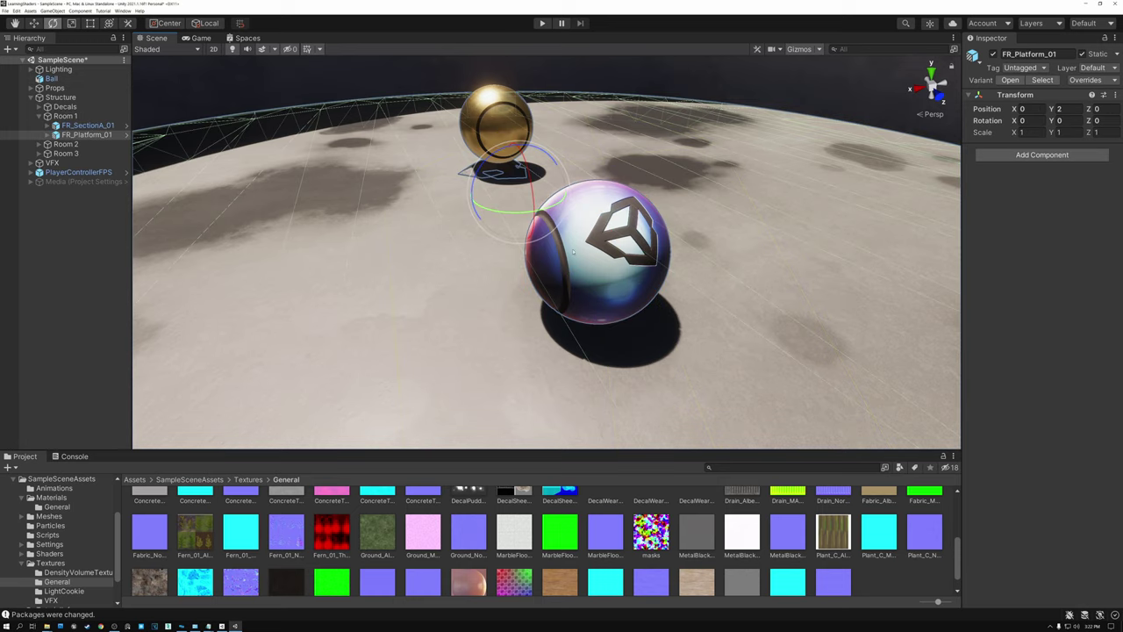
{"action": "left_click", "coordinate": [608, 257]}
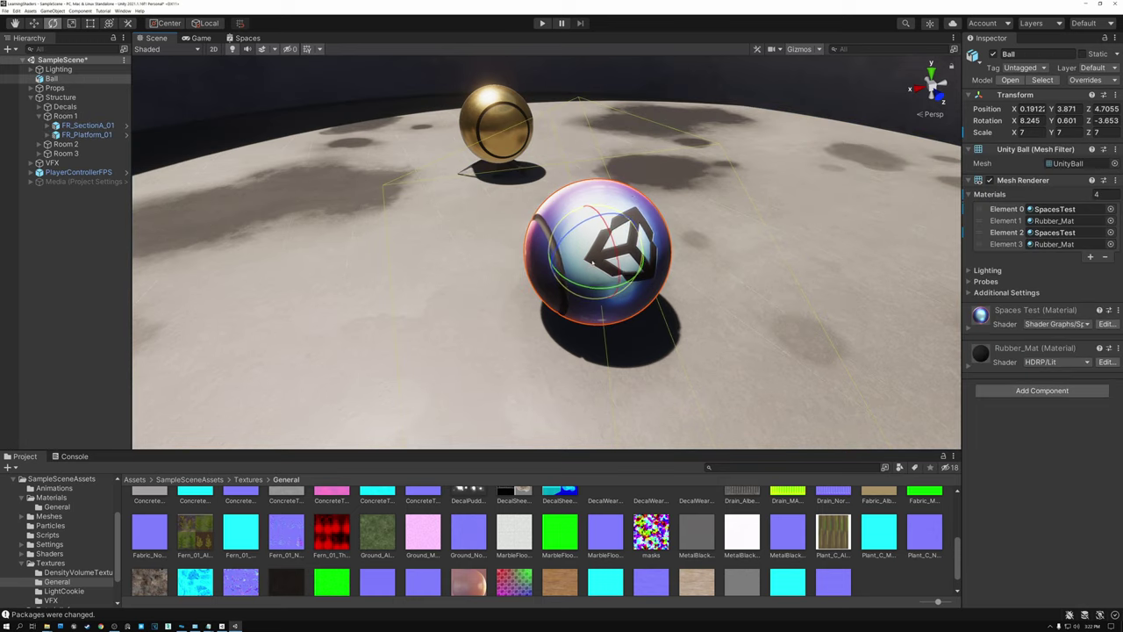
{"action": "left_click_drag", "start_coordinate": [583, 277], "coordinate": [603, 253]}
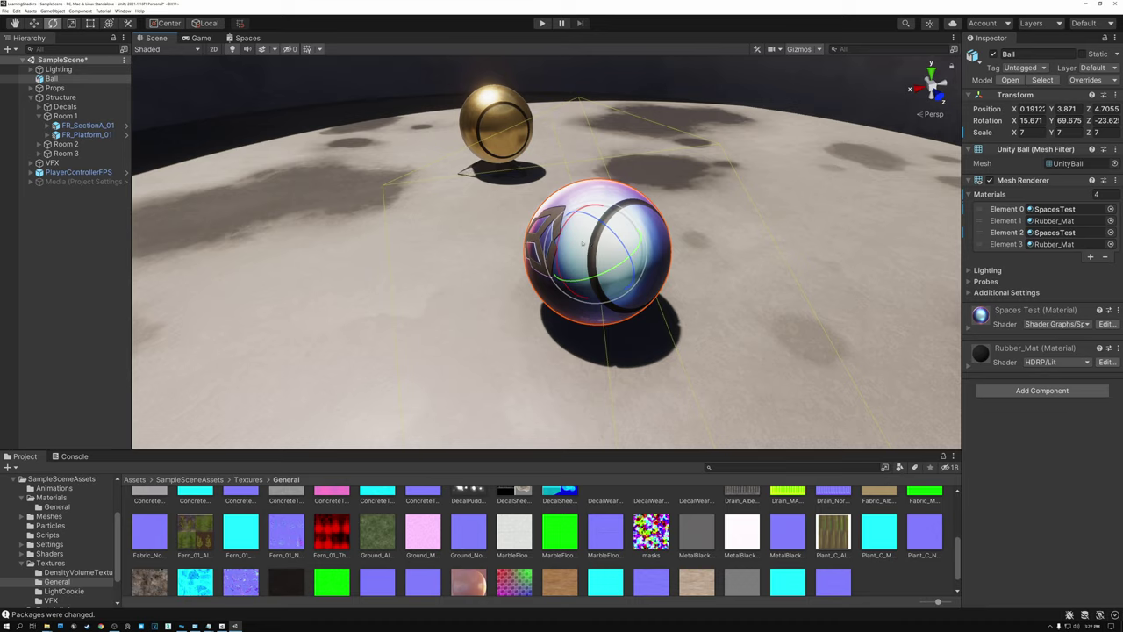
{"action": "left_click_drag", "start_coordinate": [573, 241], "coordinate": [601, 272]}
{"action": "left_click_drag", "start_coordinate": [610, 218], "coordinate": [790, 180]}
{"action": "key", "text": "x"}
{"action": "mouse_move", "coordinate": [452, 274]}
{"action": "left_mouse_down", "text": "alt"}
{"action": "mouse_move", "coordinate": [517, 309]}
{"action": "mouse_move", "coordinate": [467, 286]}
{"action": "left_mouse_up", "text": "alt"}
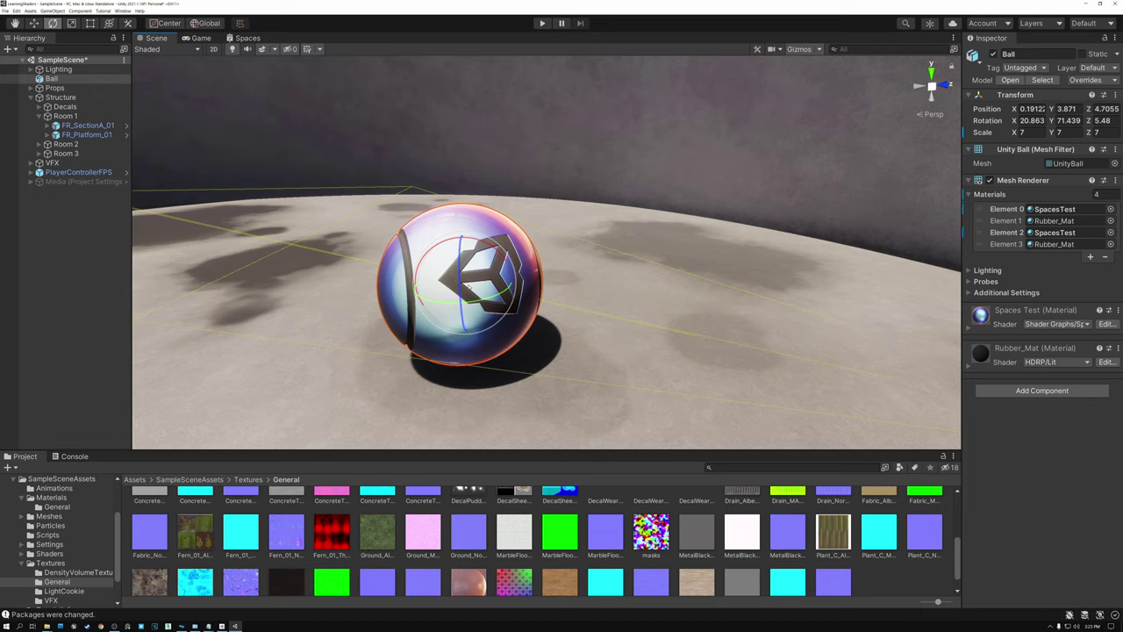
Return to the Spaces graph and examine the node chain from Normal Vector through Sample Texture 2D to the Fragment outputs
{"action": "left_click", "coordinate": [247, 38]}
{"action": "scroll", "coordinate": [684, 222], "scroll_direction": "down", "scroll_amount": 3}
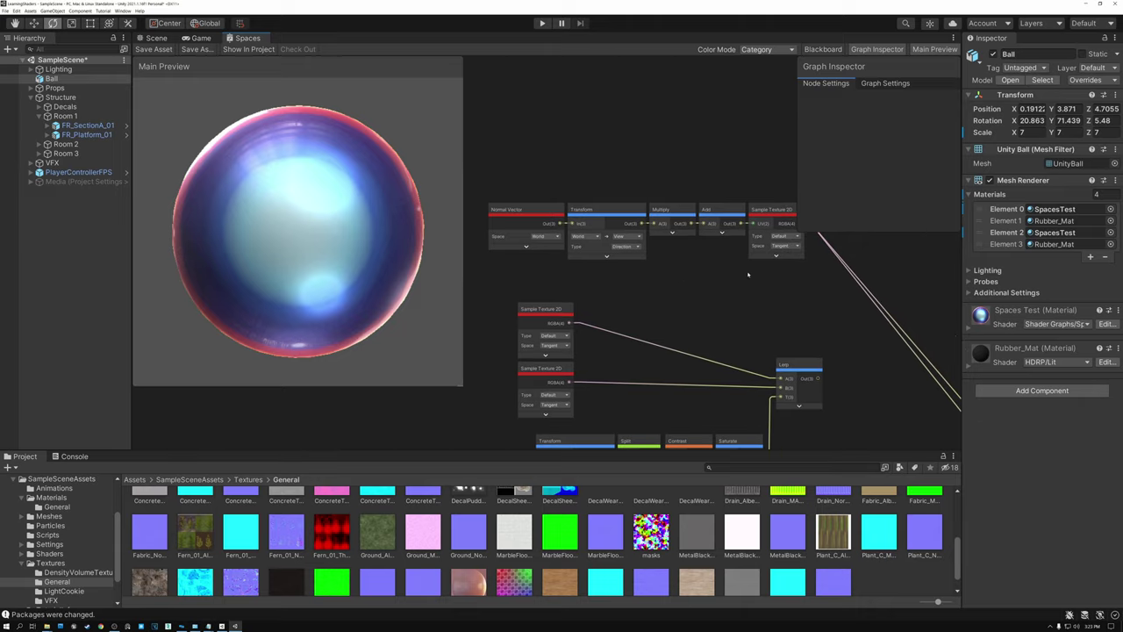
{"action": "left_click_drag", "start_coordinate": [524, 172], "coordinate": [524, 173]}
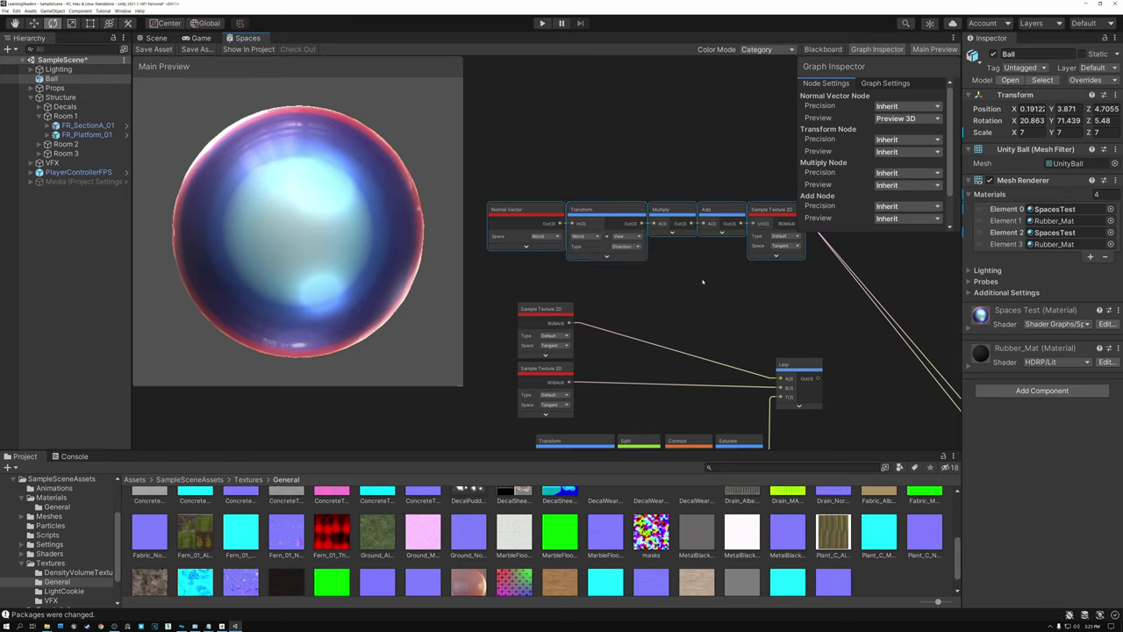
{"action": "middle_click_drag", "start_coordinate": [795, 320], "coordinate": [780, 281]}
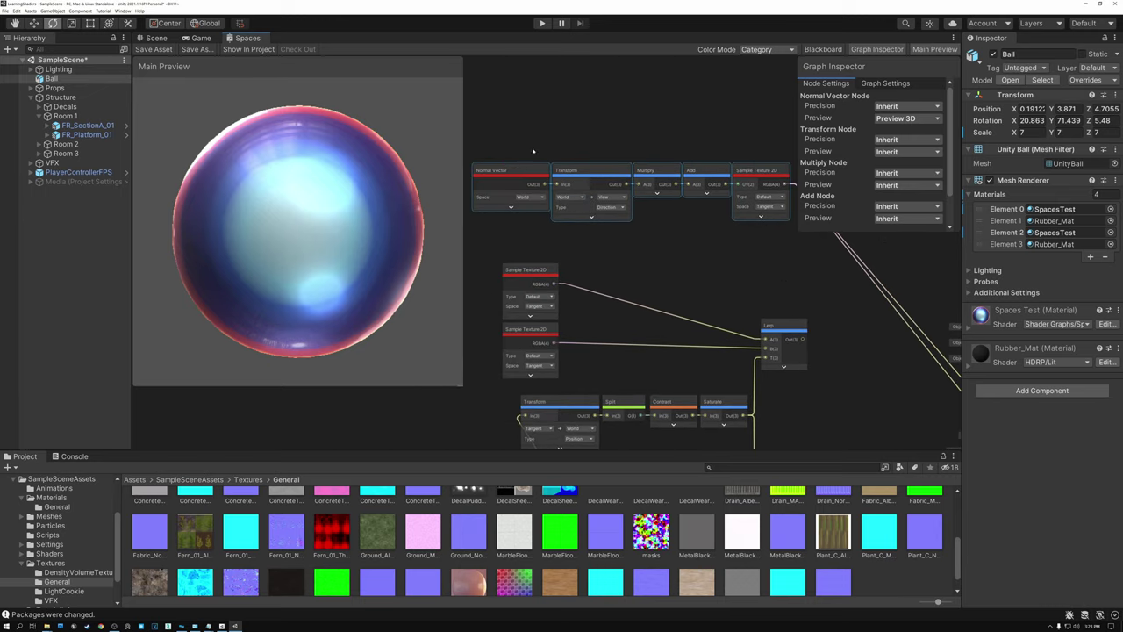
{"action": "middle_click_drag", "start_coordinate": [821, 279], "coordinate": [622, 184]}
{"action": "left_click", "coordinate": [561, 122]}
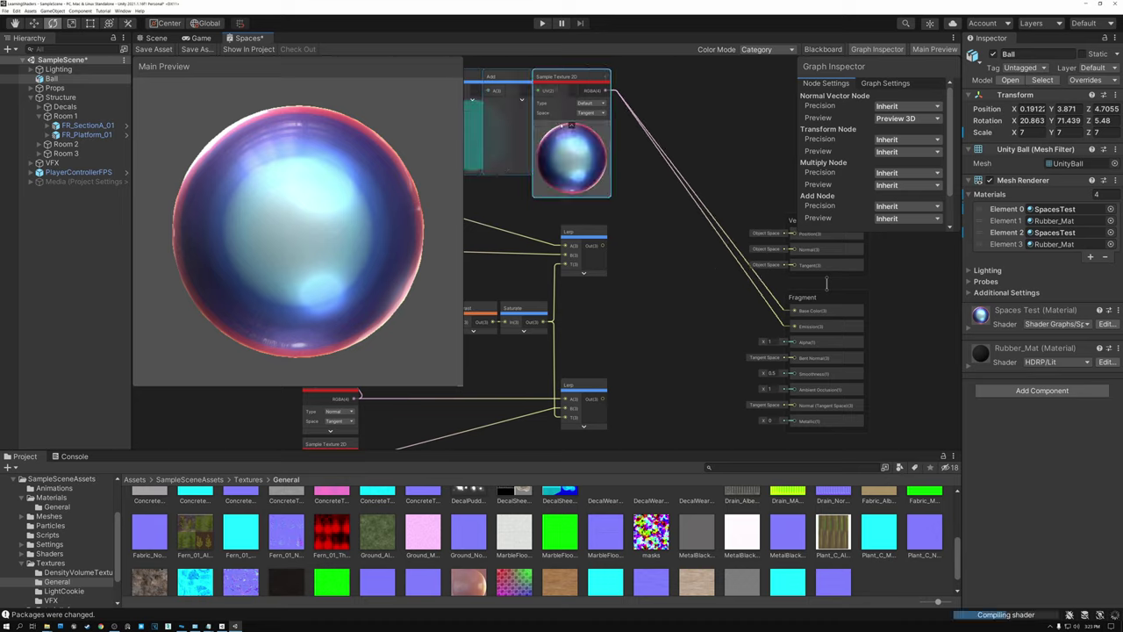
{"action": "left_click", "coordinate": [571, 125]}
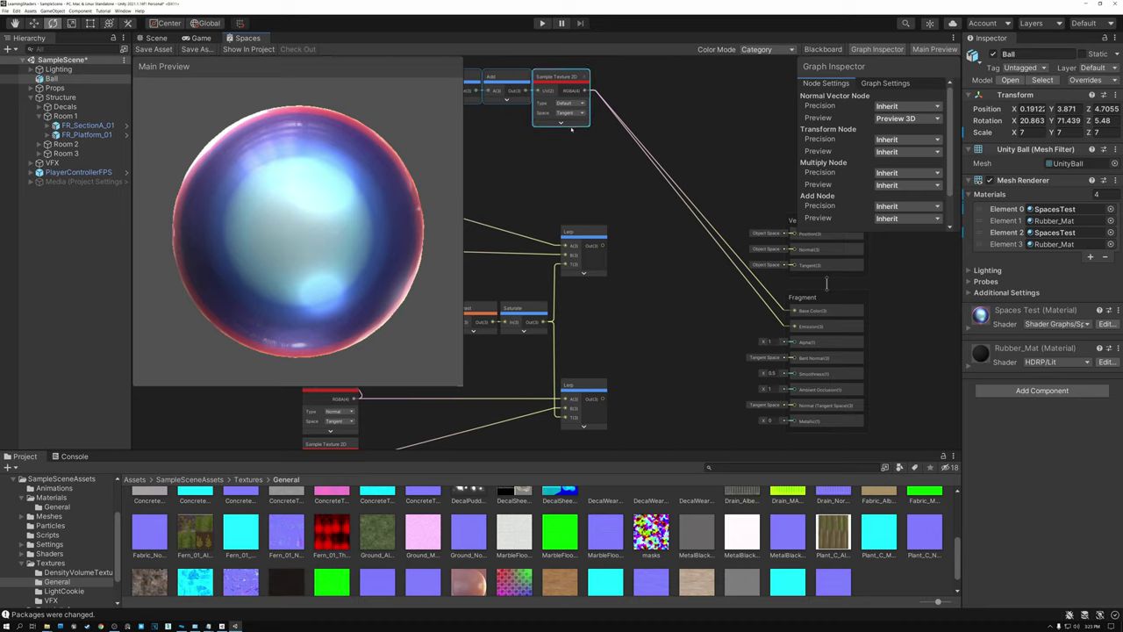
{"action": "middle_click_drag", "start_coordinate": [534, 164], "coordinate": [701, 212]}
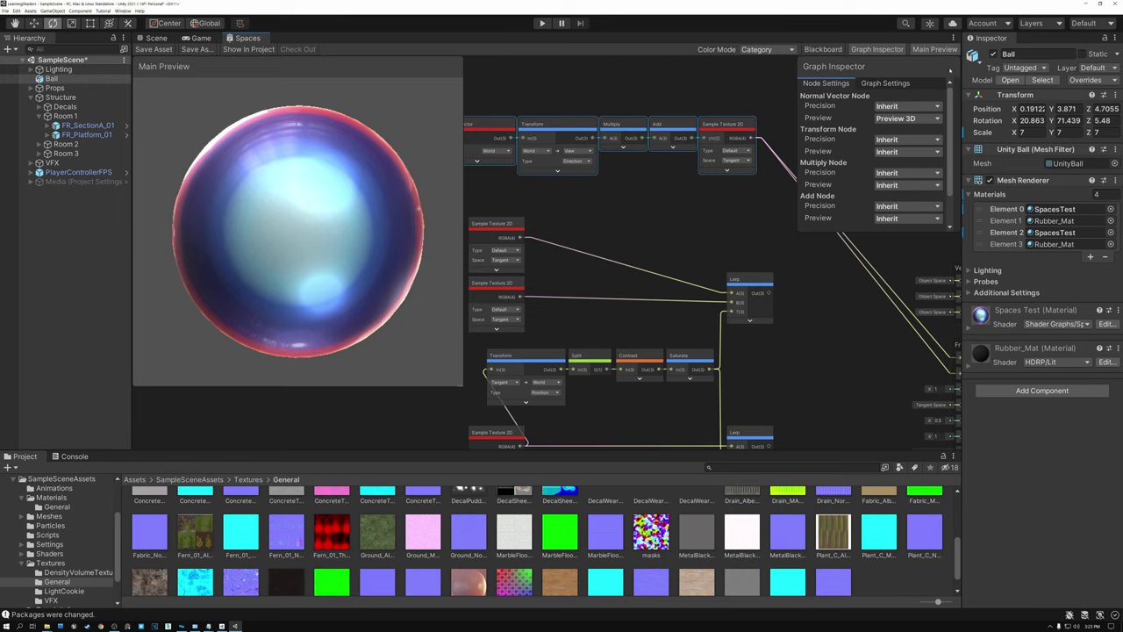
Maximize the Spaces graph view so that all of its node chains fit beside the preview
{"action": "left_click", "coordinate": [953, 37]}
{"action": "left_click", "coordinate": [974, 47]}
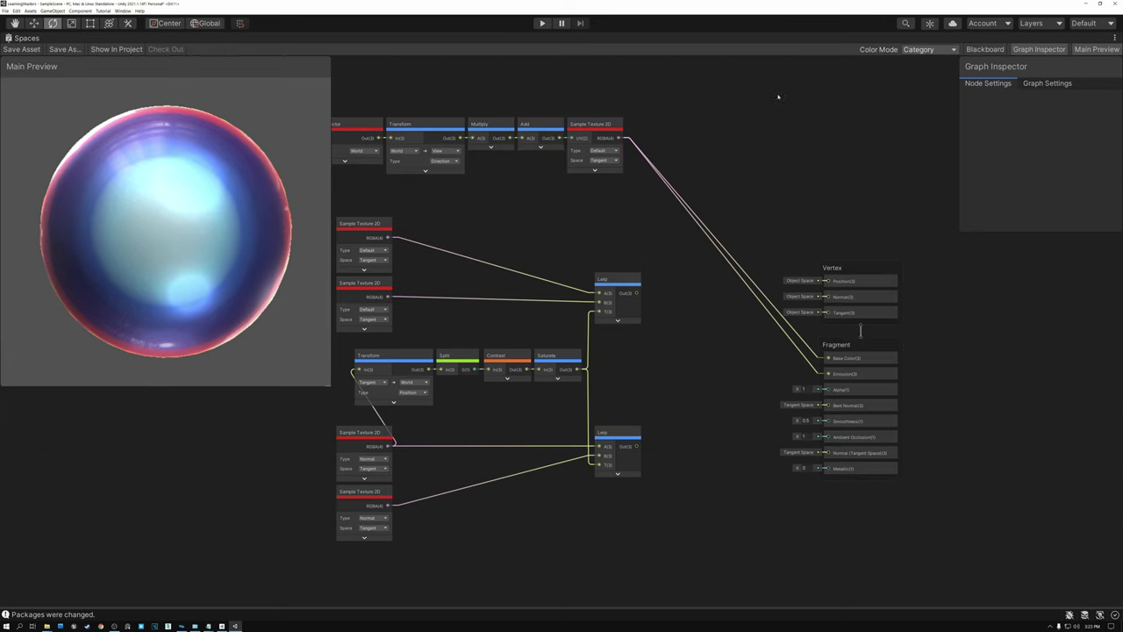
{"action": "middle_click_drag", "start_coordinate": [553, 184], "coordinate": [657, 185]}
{"action": "scroll", "coordinate": [640, 205], "scroll_direction": "up", "scroll_amount": 1}
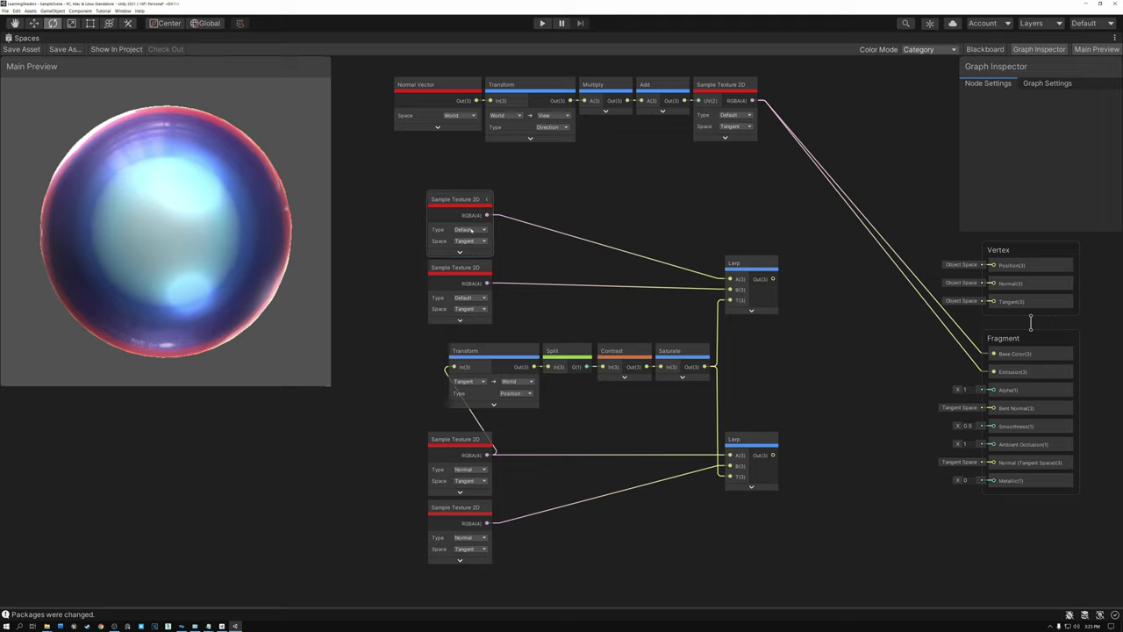
Expand the preview of the upper color Sample Texture 2D, connect its RGBA output to Base Color, and delete the Emission connection
{"action": "left_click_drag", "start_coordinate": [462, 200], "coordinate": [462, 183]}
{"action": "left_click", "coordinate": [459, 234]}
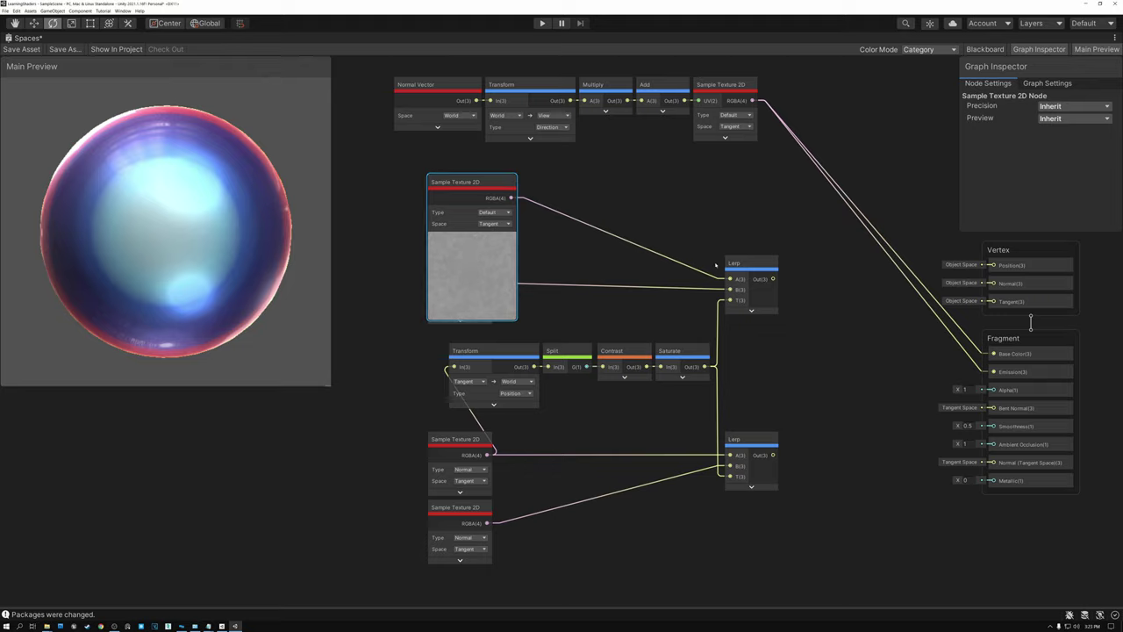
{"action": "left_click_drag", "start_coordinate": [511, 198], "coordinate": [992, 353]}
{"action": "left_click", "coordinate": [974, 363]}
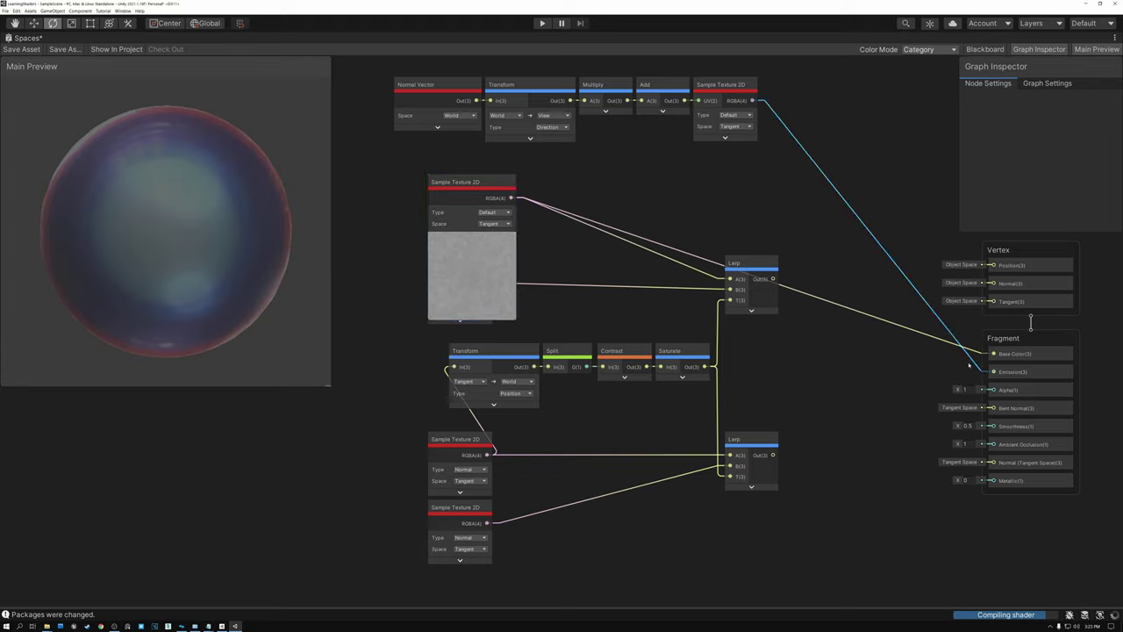
{"action": "key", "text": "Delete"}
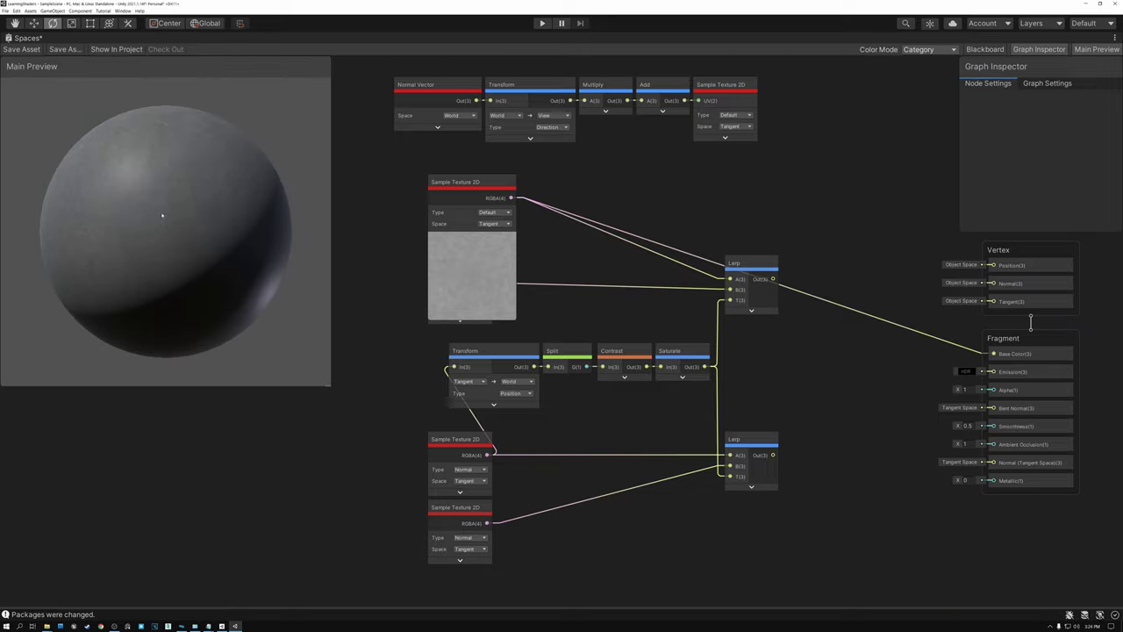
Connect the upper normal-map Sample Texture 2D to Normal (Tangent Space) and inspect the surface on the preview sphere
{"action": "scroll", "coordinate": [181, 218], "scroll_direction": "up", "scroll_amount": 2}
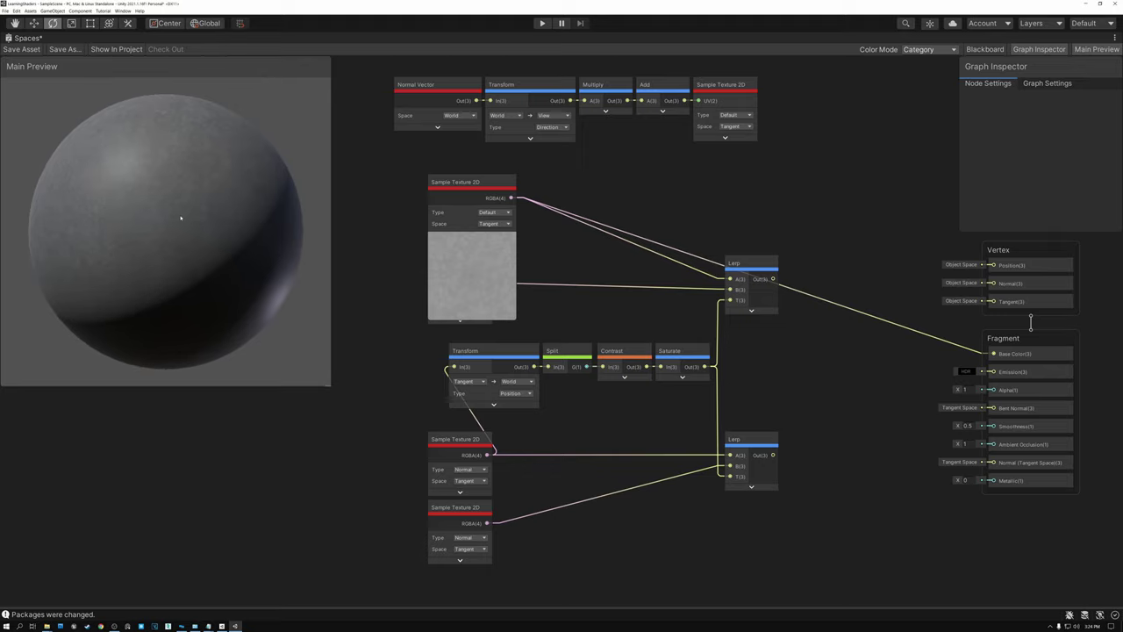
{"action": "left_click_drag", "start_coordinate": [488, 455], "coordinate": [992, 462]}
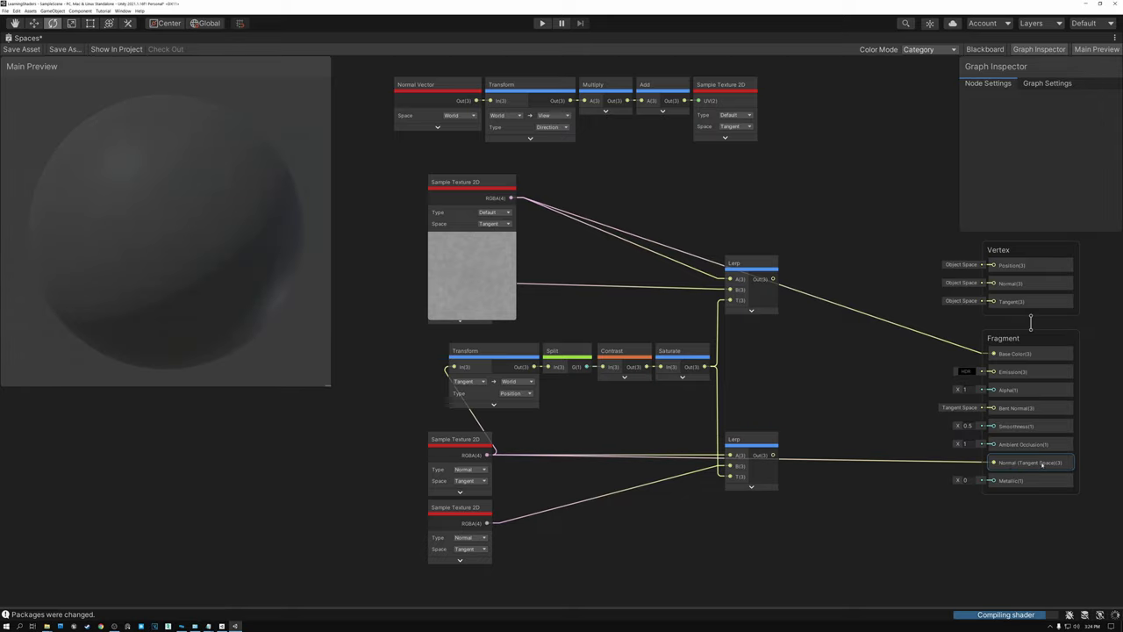
{"action": "left_click_drag", "start_coordinate": [159, 286], "coordinate": [173, 236]}
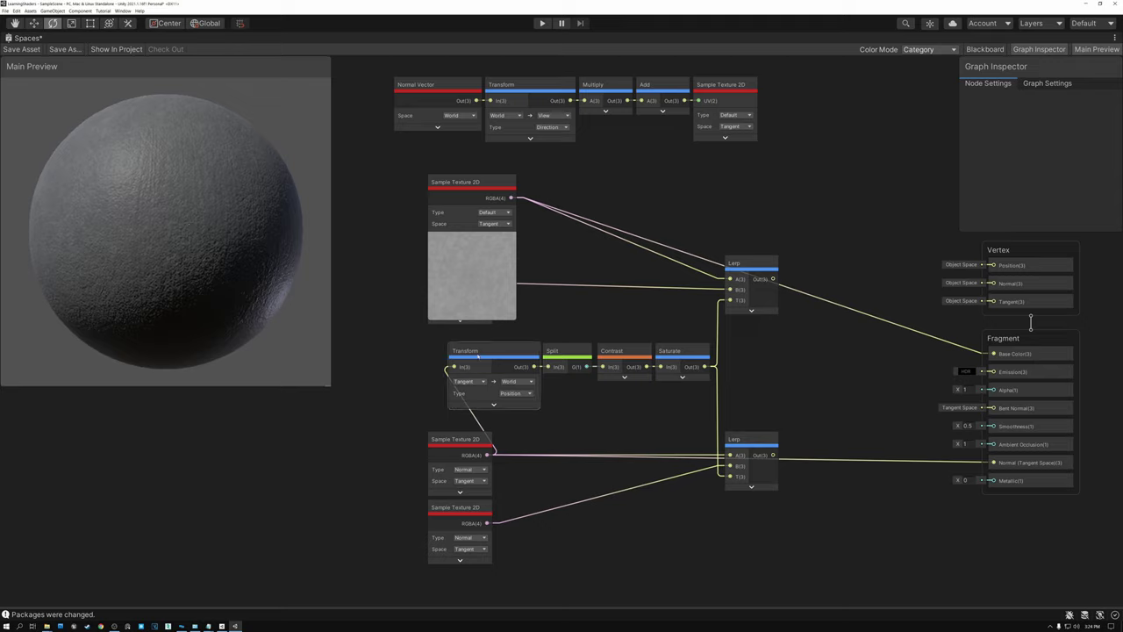
Review the Transform, Split, Contrast and Saturate nodes, and connect Saturate's output to Base Color to inspect the world-space mask on the sphere
{"action": "left_click", "coordinate": [487, 353]}
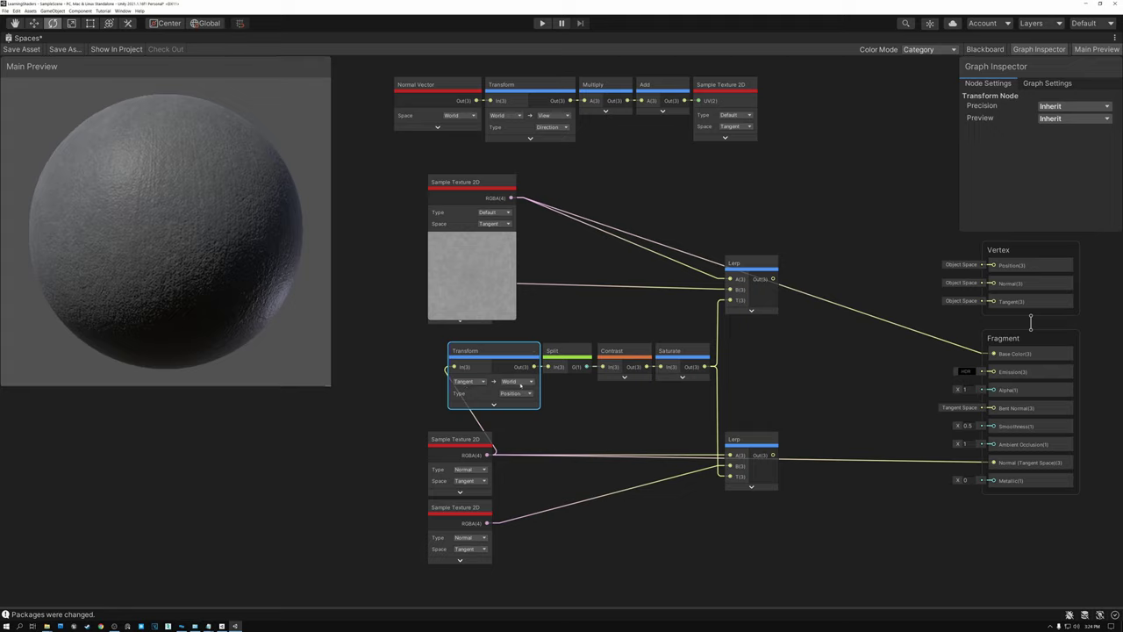
{"action": "left_click", "coordinate": [567, 351]}
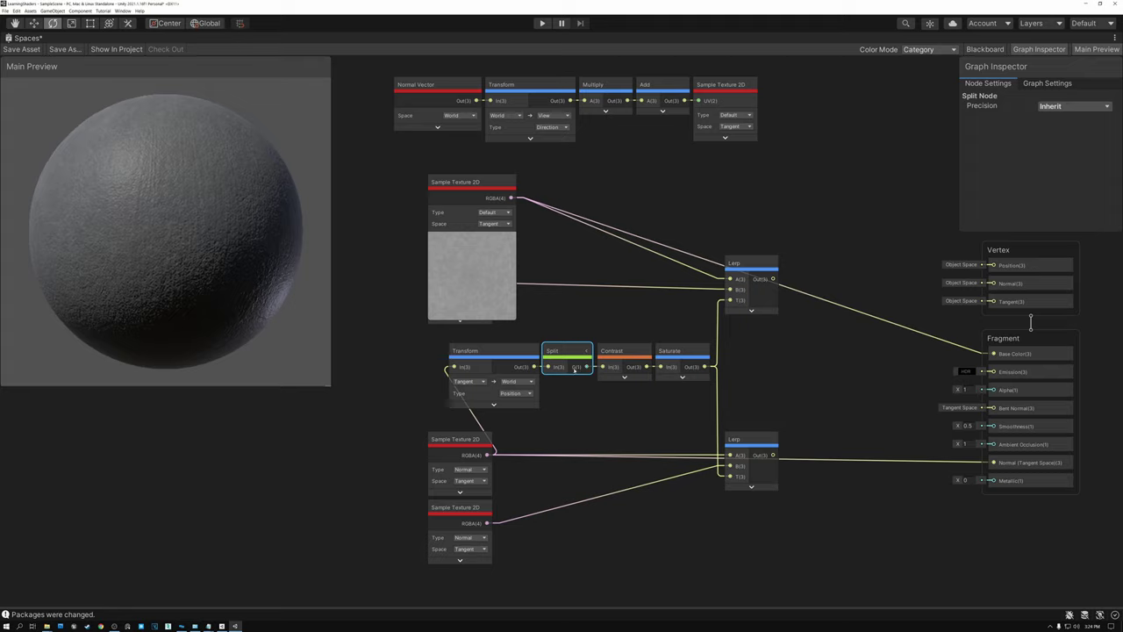
{"action": "left_click", "coordinate": [629, 352]}
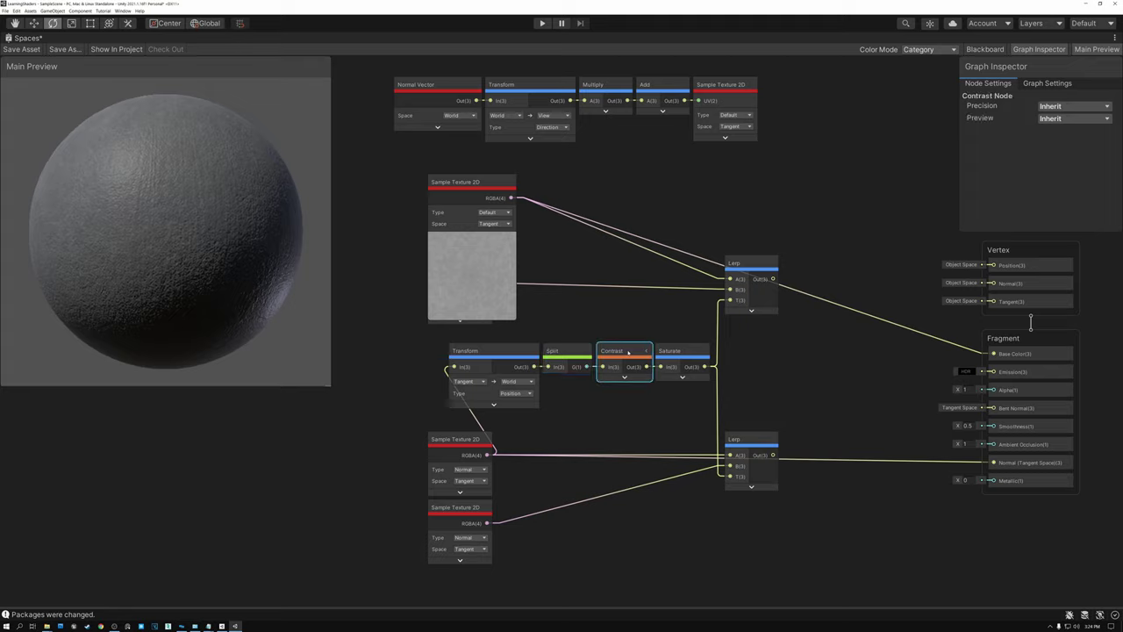
{"action": "left_click", "coordinate": [680, 351]}
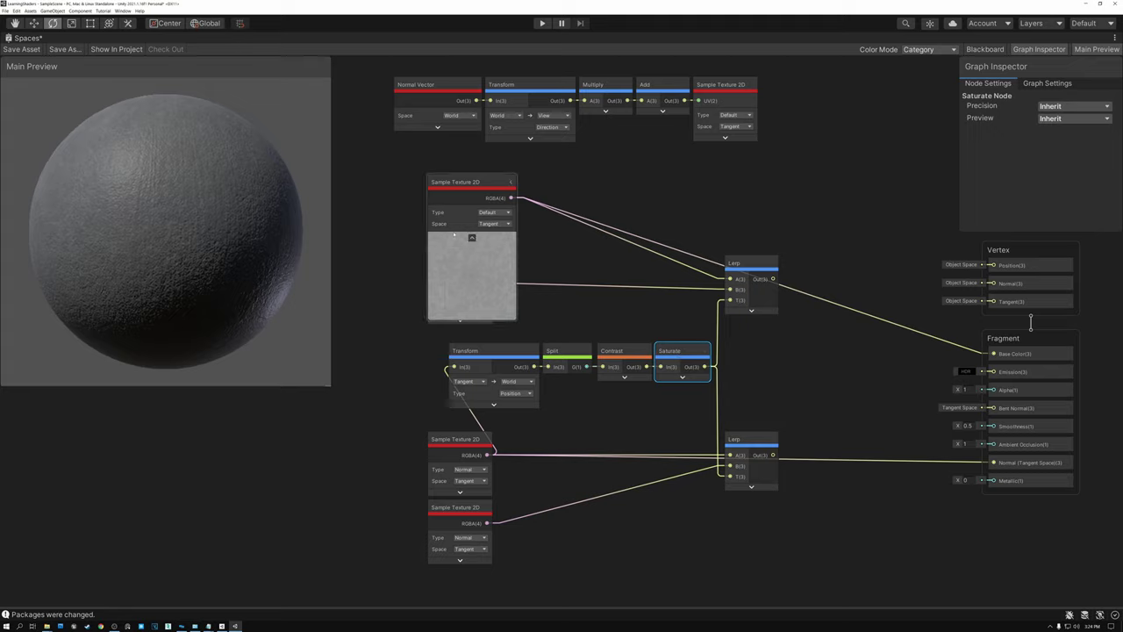
{"action": "left_click_drag", "start_coordinate": [511, 331], "coordinate": [662, 407]}
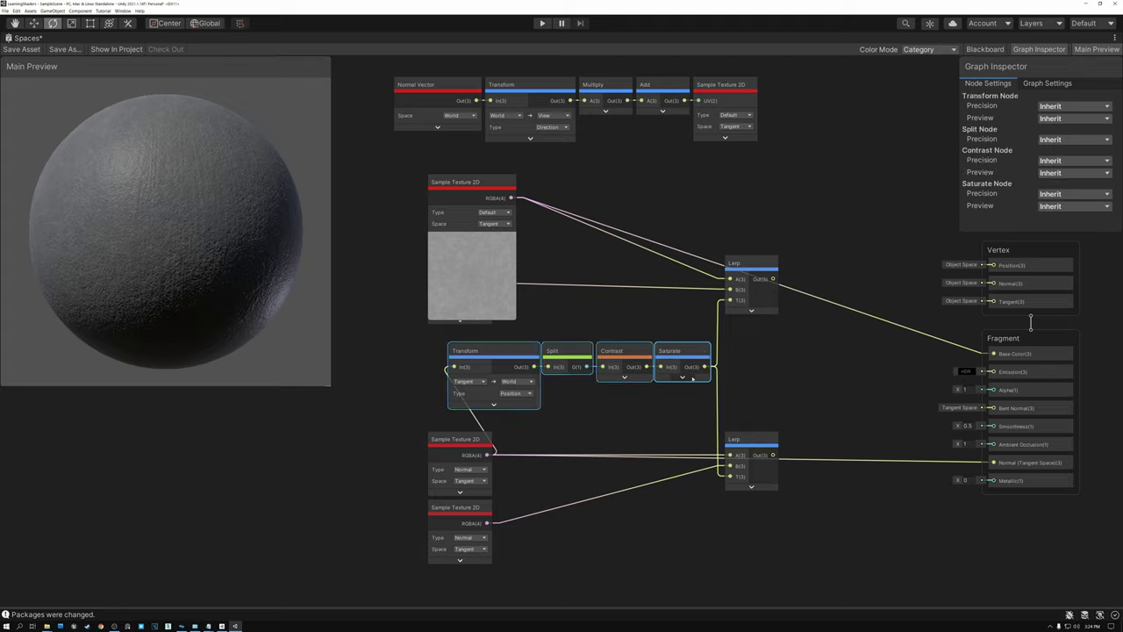
{"action": "left_click_drag", "start_coordinate": [704, 366], "coordinate": [993, 354]}
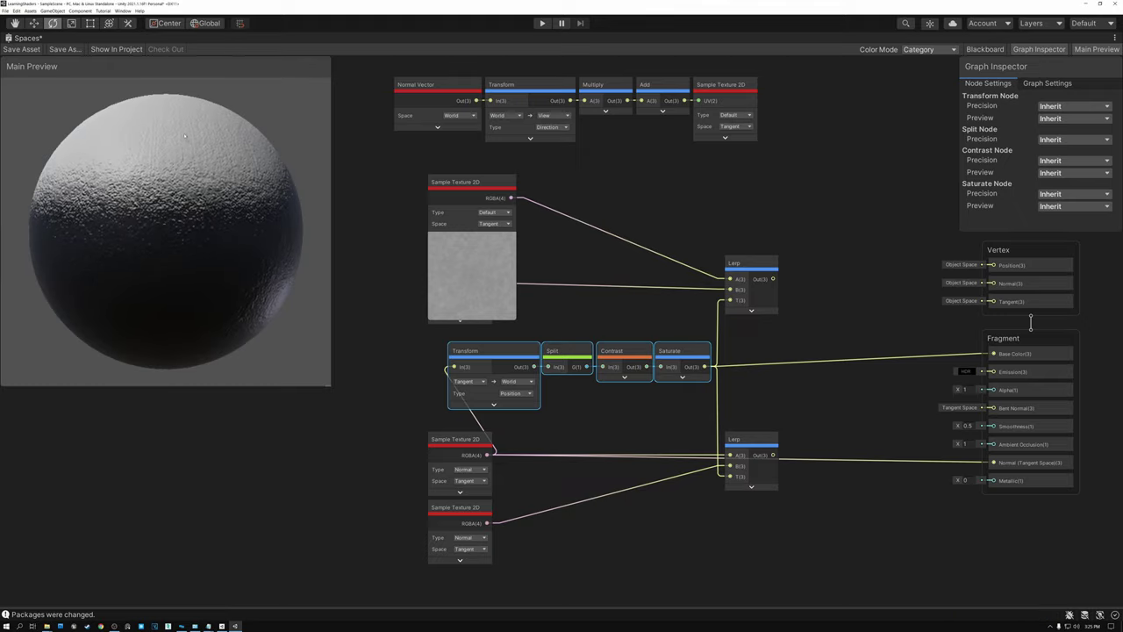
{"action": "left_click_drag", "start_coordinate": [131, 151], "coordinate": [70, 177]}
{"action": "left_click_drag", "start_coordinate": [161, 220], "coordinate": [158, 181]}
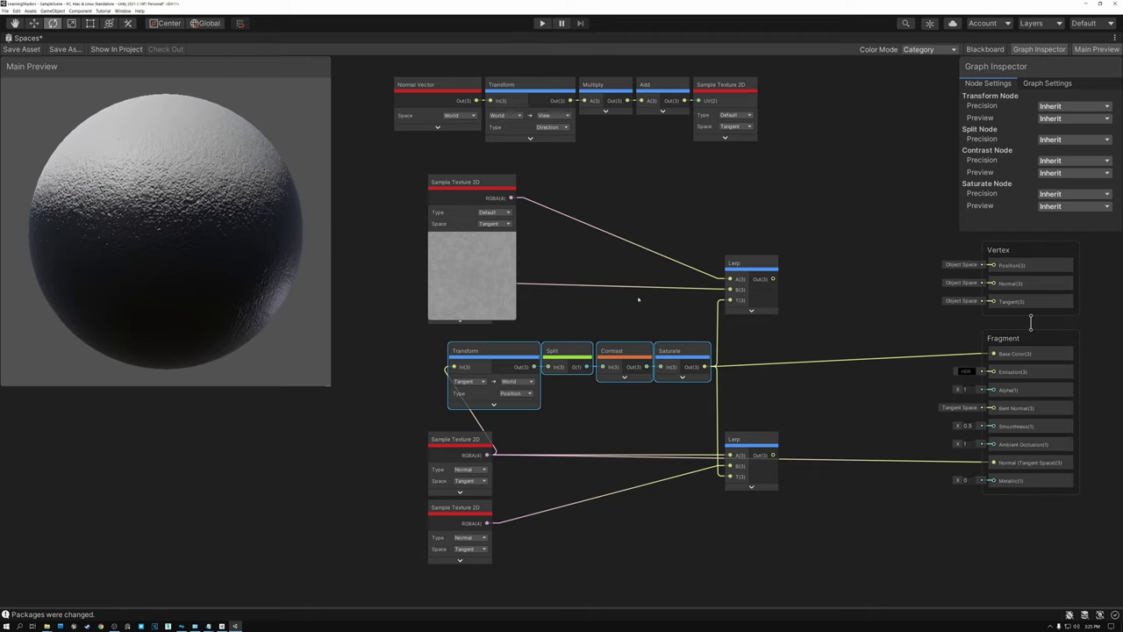
Collapse the open texture preview and connect the upper Lerp node's output to Base Color
{"action": "left_click", "coordinate": [745, 263]}
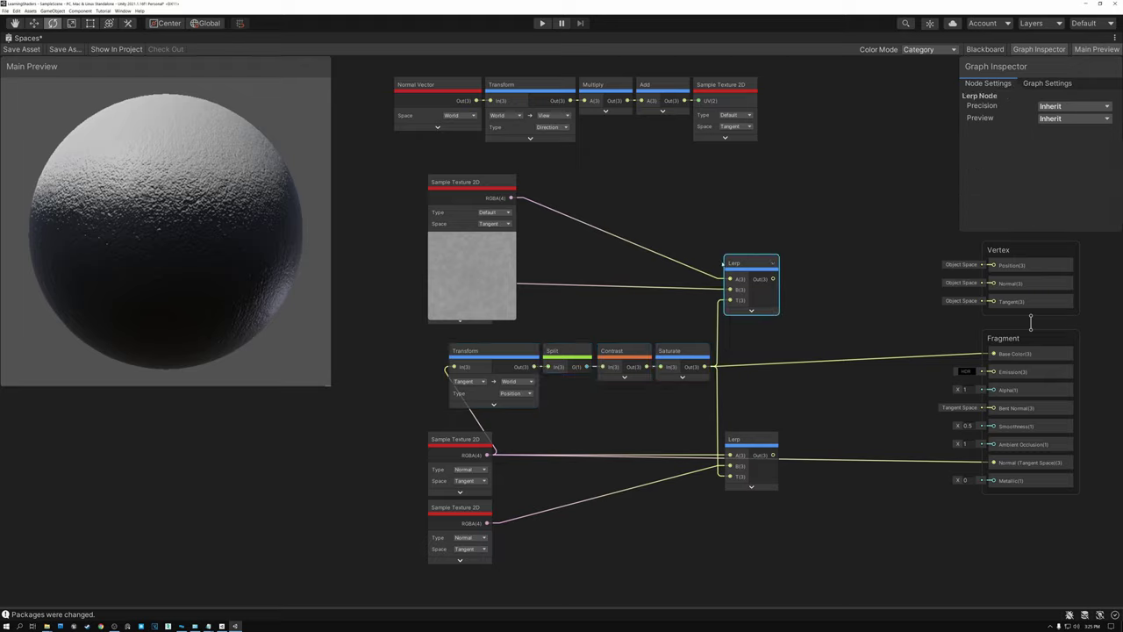
{"action": "left_click", "coordinate": [471, 237]}
{"action": "left_click", "coordinate": [460, 267]}
{"action": "left_click_drag", "start_coordinate": [773, 279], "coordinate": [994, 355]}
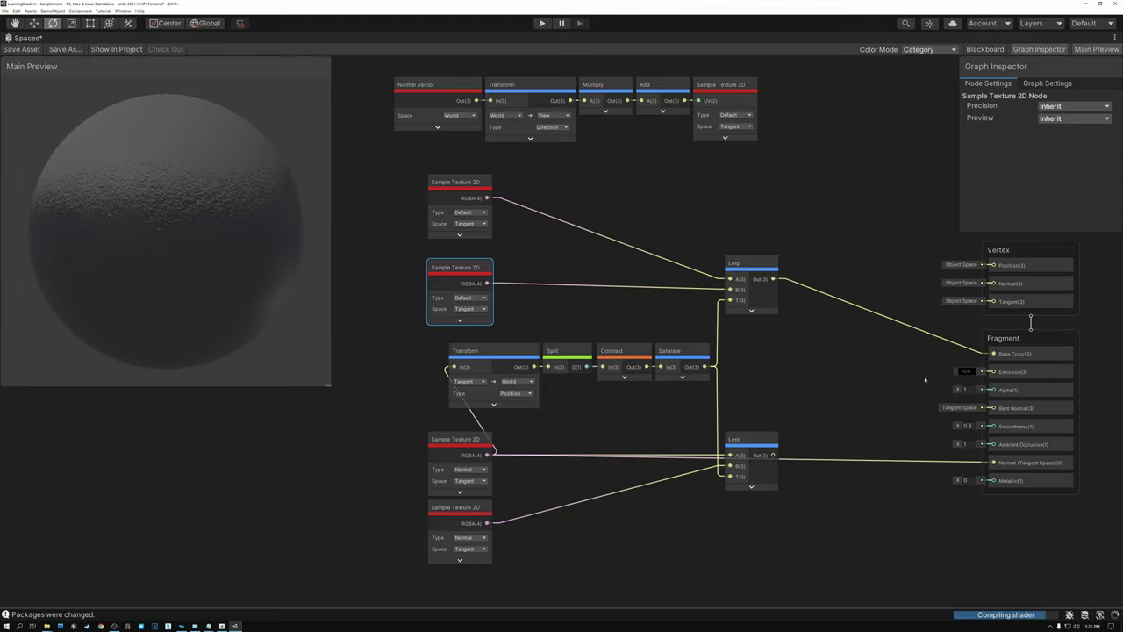
Connect the lower Lerp node's output to Normal (Tangent Space) and inspect the blended moss surface around the preview sphere
{"action": "left_click", "coordinate": [456, 441]}
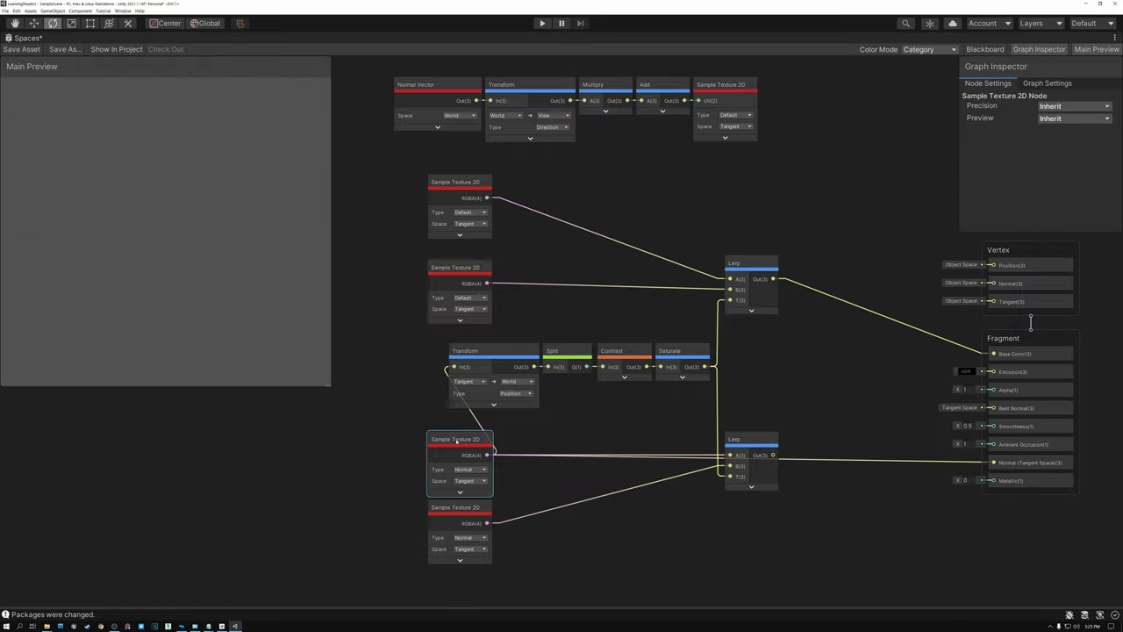
{"action": "left_click", "coordinate": [459, 511]}
{"action": "left_click_drag", "start_coordinate": [773, 454], "coordinate": [994, 462]}
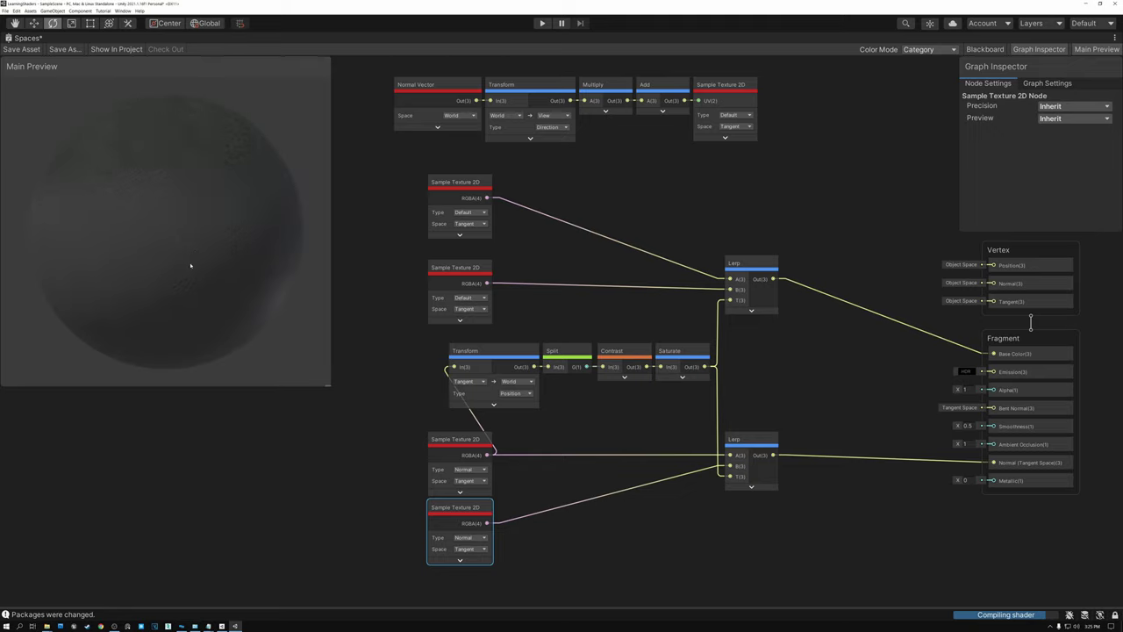
{"action": "left_click_drag", "start_coordinate": [197, 253], "coordinate": [159, 290]}
{"action": "left_click_drag", "start_coordinate": [136, 222], "coordinate": [117, 180]}
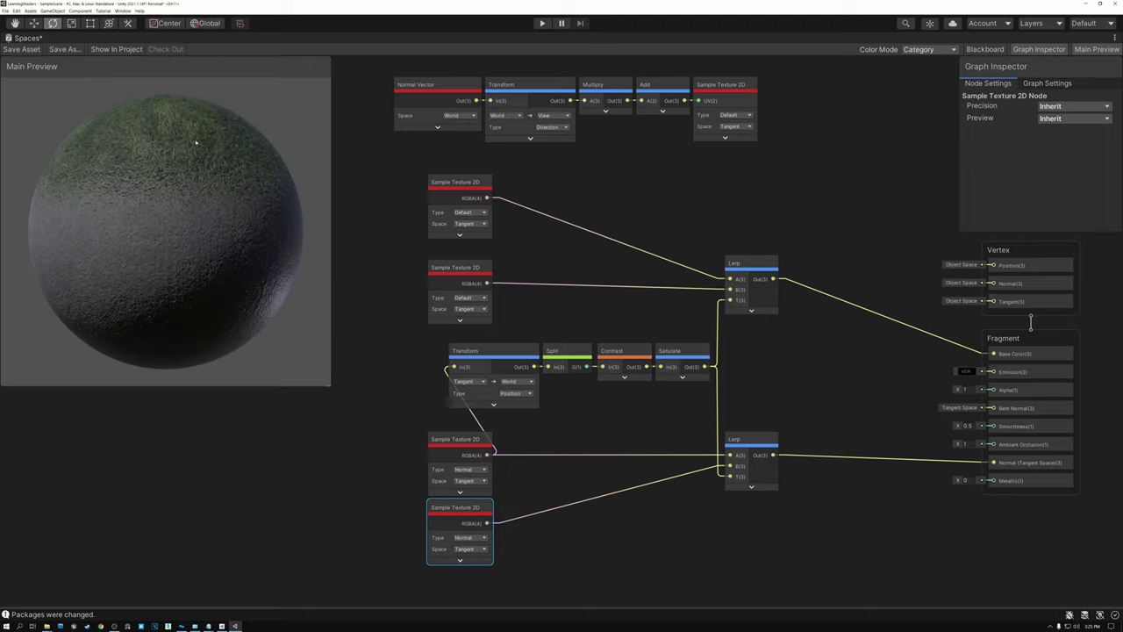
{"action": "left_click_drag", "start_coordinate": [132, 218], "coordinate": [177, 248]}
{"action": "left_click_drag", "start_coordinate": [100, 260], "coordinate": [115, 263]}
Set the type of the Tangent-to-World Transform node to Direction and check the preview sphere
{"action": "left_click_drag", "start_coordinate": [529, 423], "coordinate": [697, 330]}
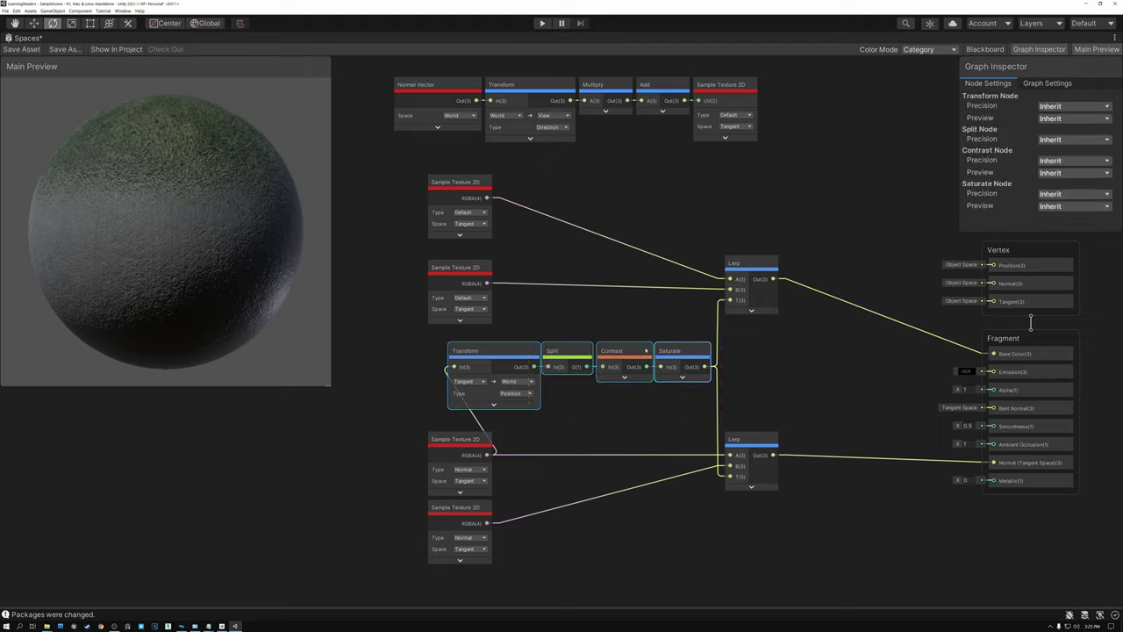
{"action": "left_click", "coordinate": [518, 394]}
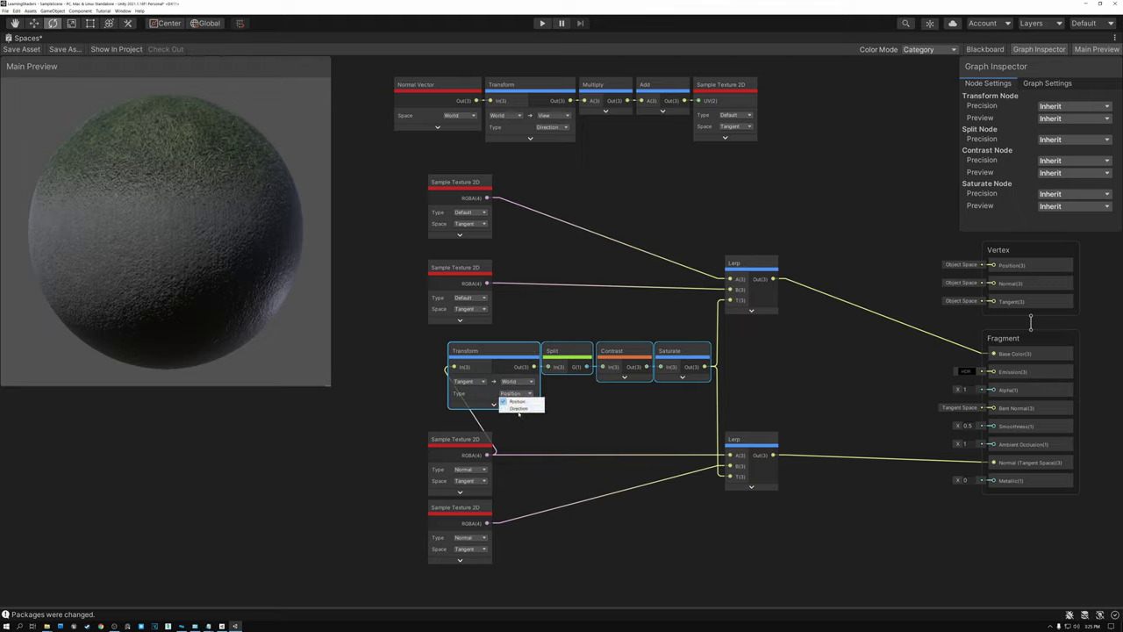
{"action": "left_click", "coordinate": [519, 409]}
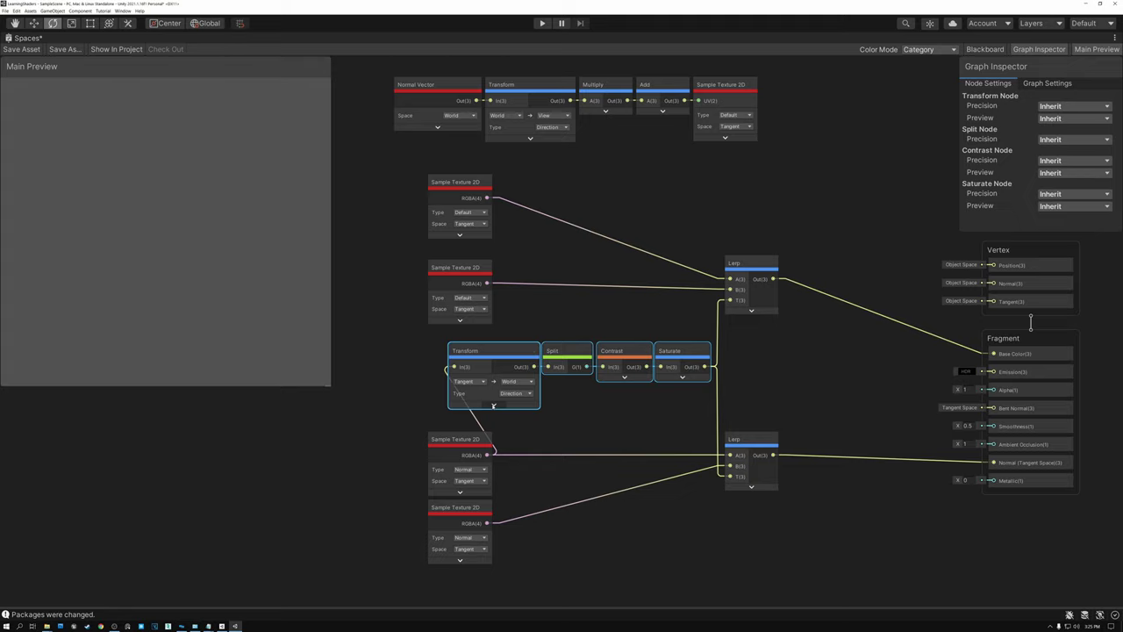
{"action": "left_click_drag", "start_coordinate": [195, 227], "coordinate": [120, 224]}
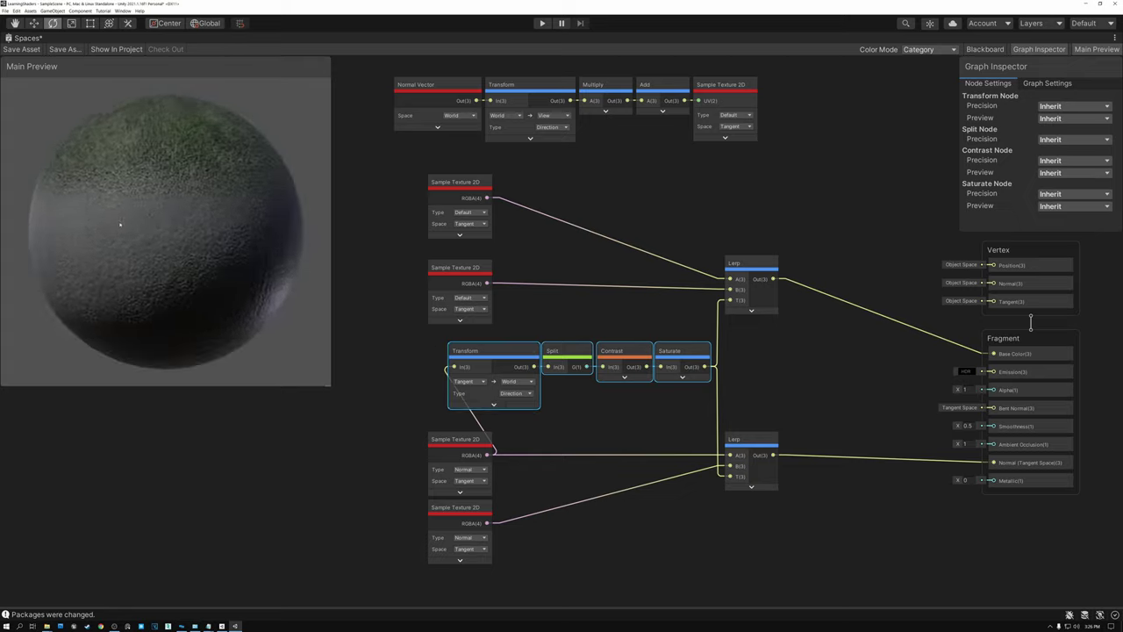
Reveal the hidden ports of the Split and Contrast nodes to check the contrast value, and collapse both nodes again
{"action": "left_click", "coordinate": [587, 351]}
{"action": "left_click", "coordinate": [651, 352]}
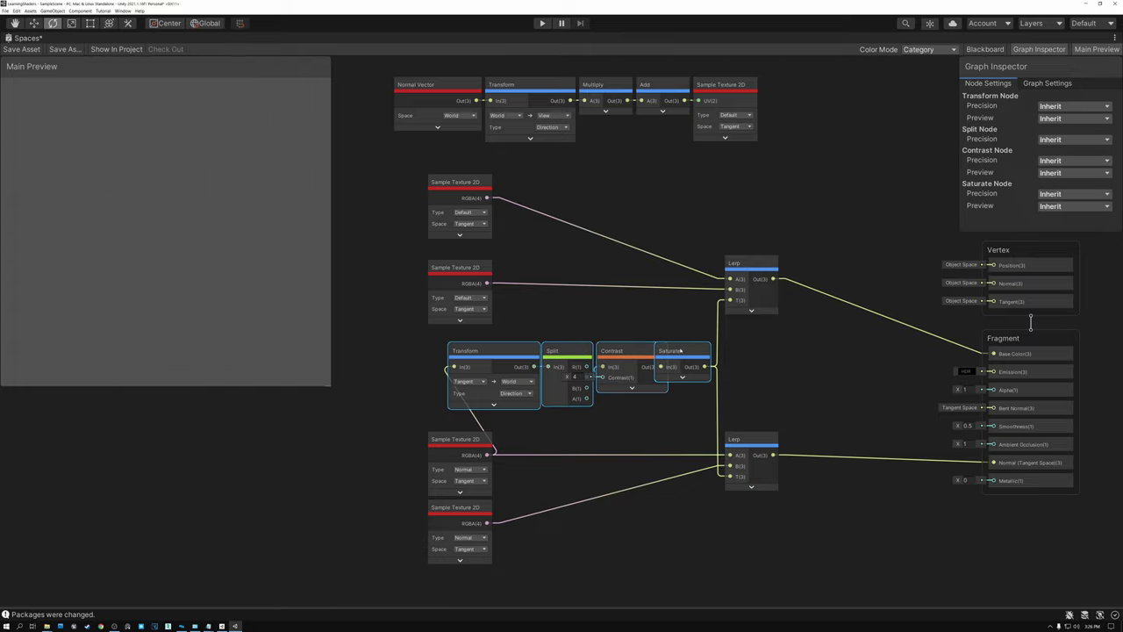
{"action": "left_click", "coordinate": [677, 325]}
{"action": "left_click", "coordinate": [682, 354]}
{"action": "left_click", "coordinate": [637, 353]}
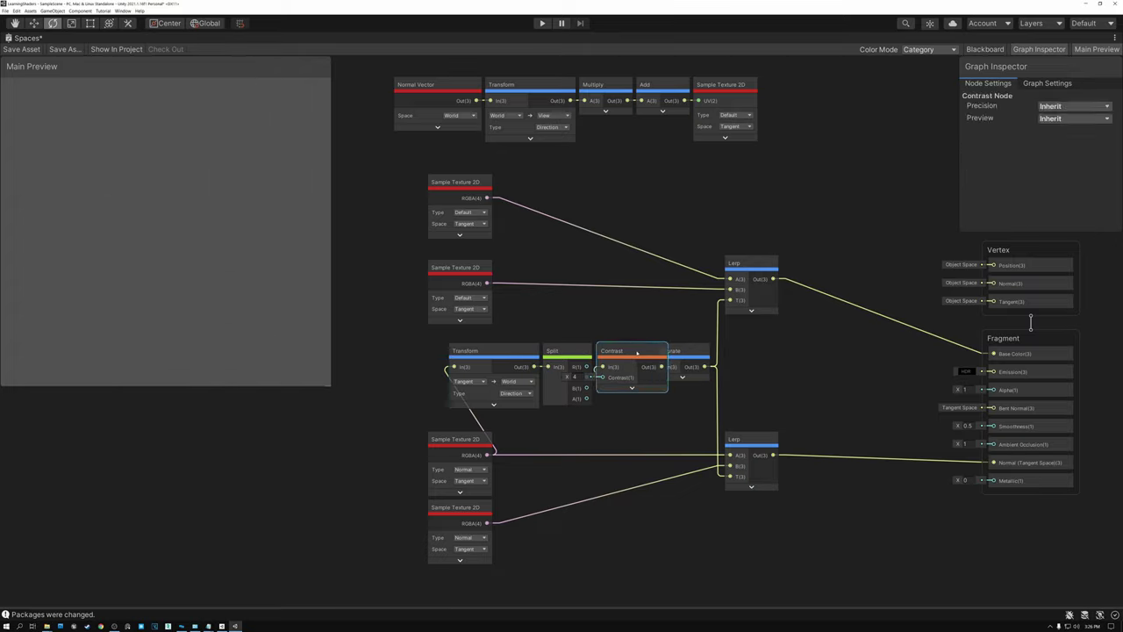
{"action": "left_click", "coordinate": [656, 351]}
{"action": "left_click", "coordinate": [557, 351]}
{"action": "left_click", "coordinate": [586, 351]}
{"action": "left_click", "coordinate": [603, 317]}
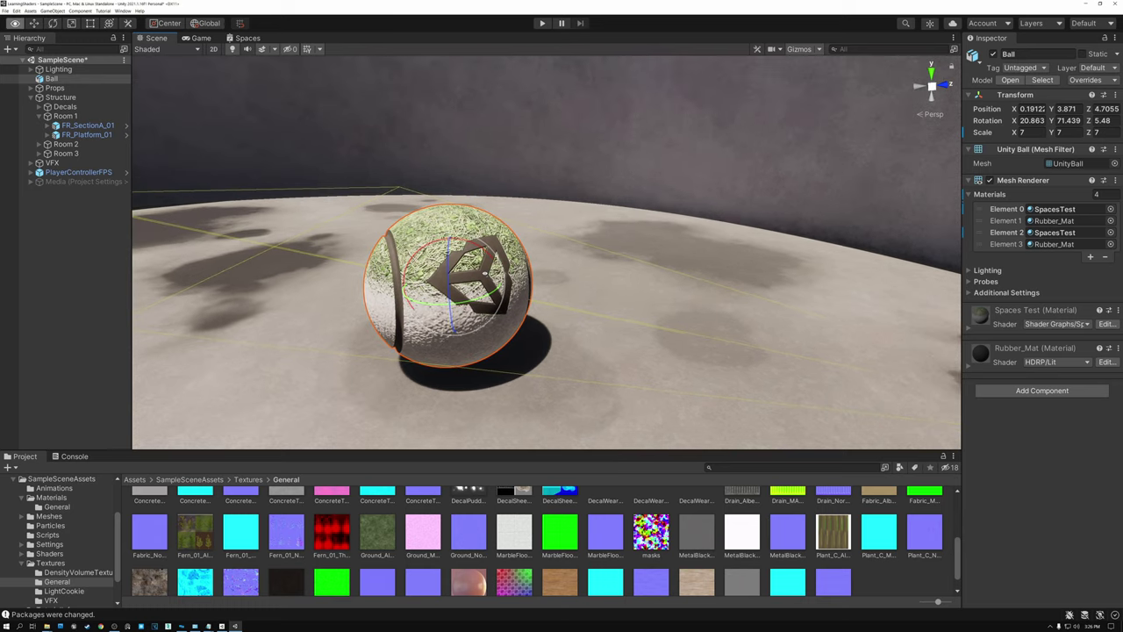
Examine the ball in the scene from several angles and rotate it to test the world-space moss mask
{"action": "left_click_drag", "start_coordinate": [484, 273], "coordinate": [593, 290], "text": "alt"}
{"action": "scroll", "coordinate": [593, 290], "scroll_direction": "up", "scroll_amount": 3}
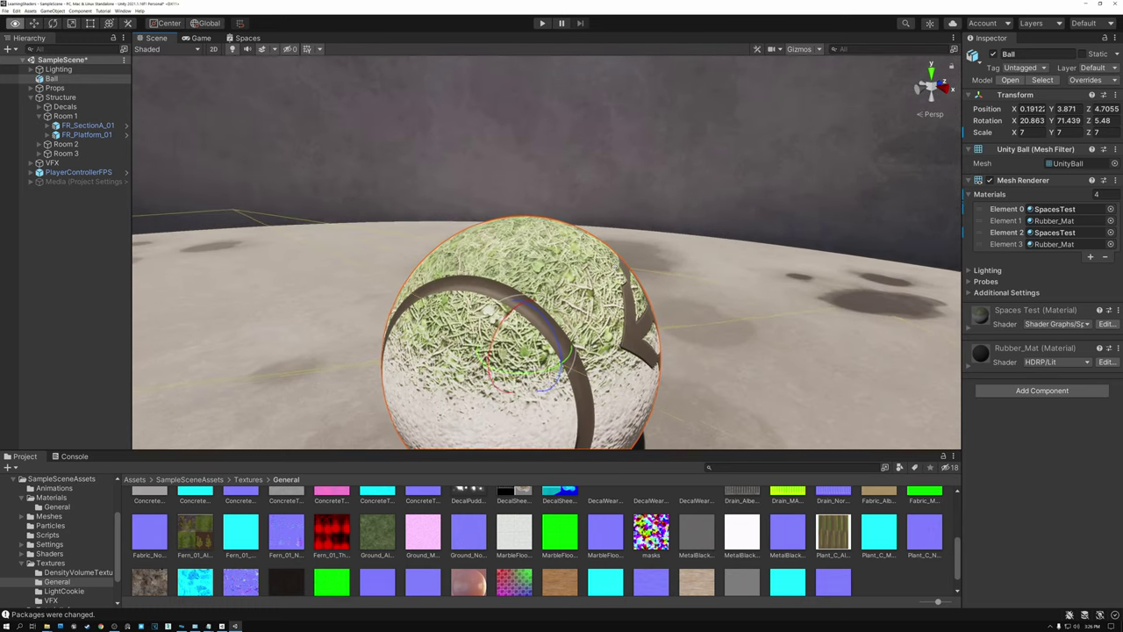
{"action": "right_click_drag", "start_coordinate": [592, 290], "coordinate": [591, 313]}
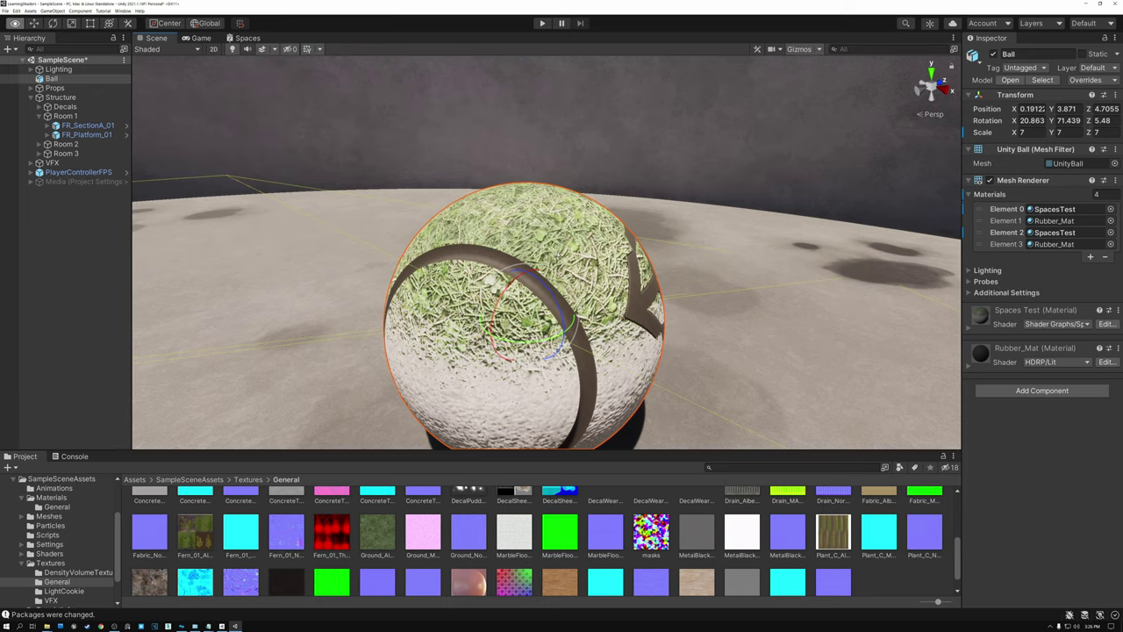
{"action": "scroll", "coordinate": [491, 280], "scroll_direction": "down", "scroll_amount": 5, "text": "alt"}
{"action": "left_click_drag", "start_coordinate": [504, 278], "coordinate": [467, 257], "text": "alt"}
{"action": "left_click_drag", "start_coordinate": [439, 311], "coordinate": [469, 326], "text": "alt"}
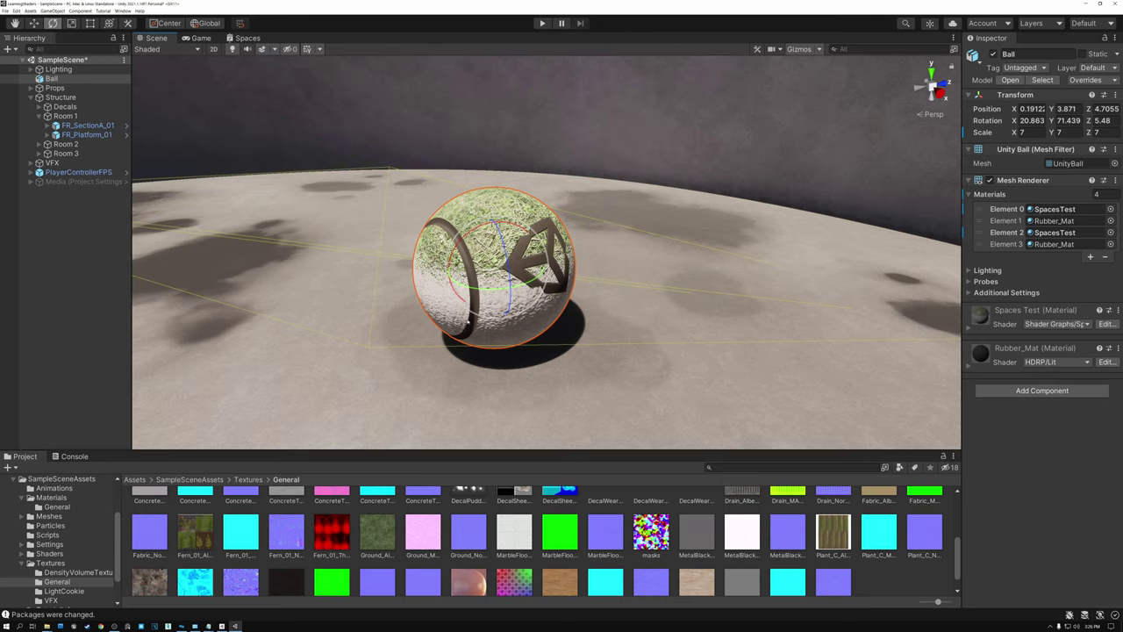
{"action": "left_click_drag", "start_coordinate": [493, 275], "coordinate": [461, 254]}
In the Spaces graph, set the mask Transform node's output space to Object and save the asset
{"action": "left_click", "coordinate": [246, 38]}
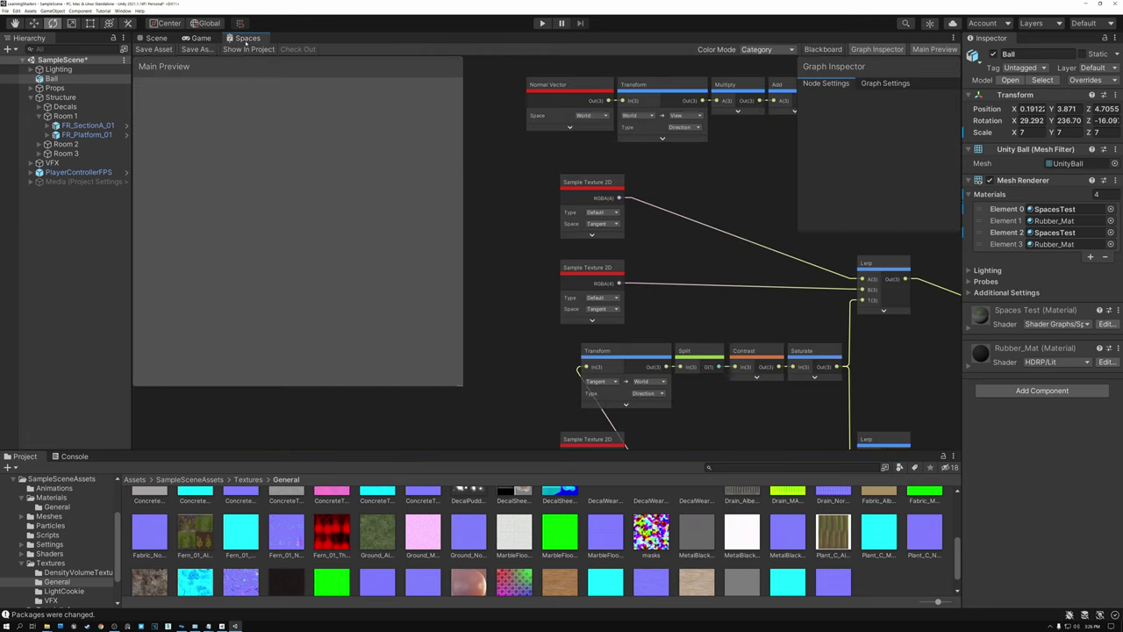
{"action": "middle_click_drag", "start_coordinate": [686, 328], "coordinate": [646, 212]}
{"action": "left_click", "coordinate": [569, 229]}
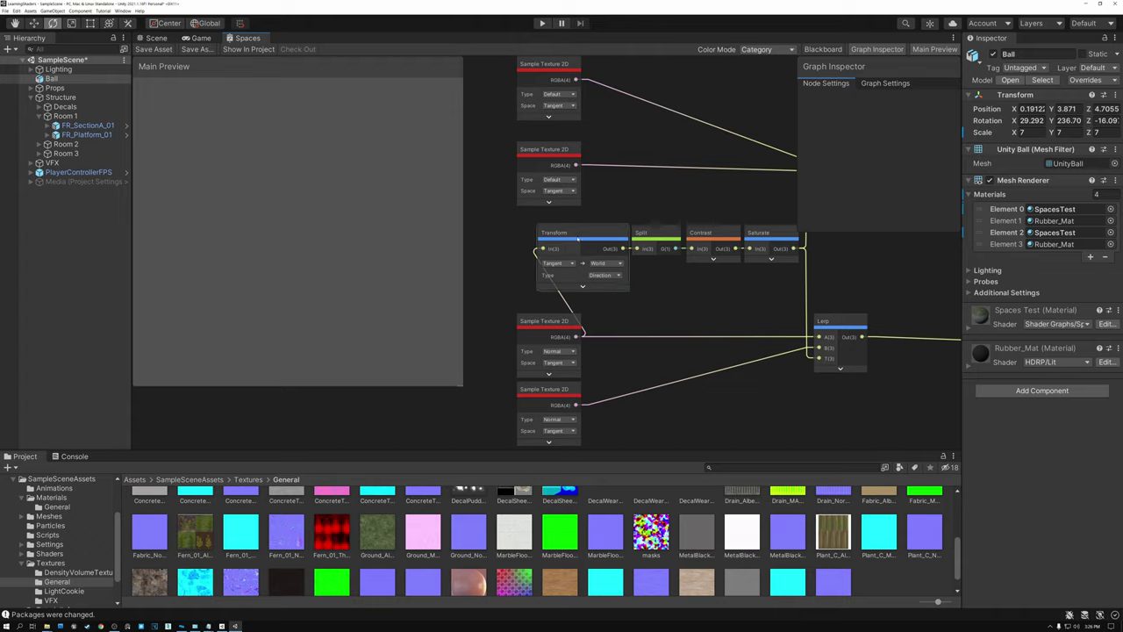
{"action": "left_click", "coordinate": [599, 264]}
{"action": "left_click", "coordinate": [605, 271]}
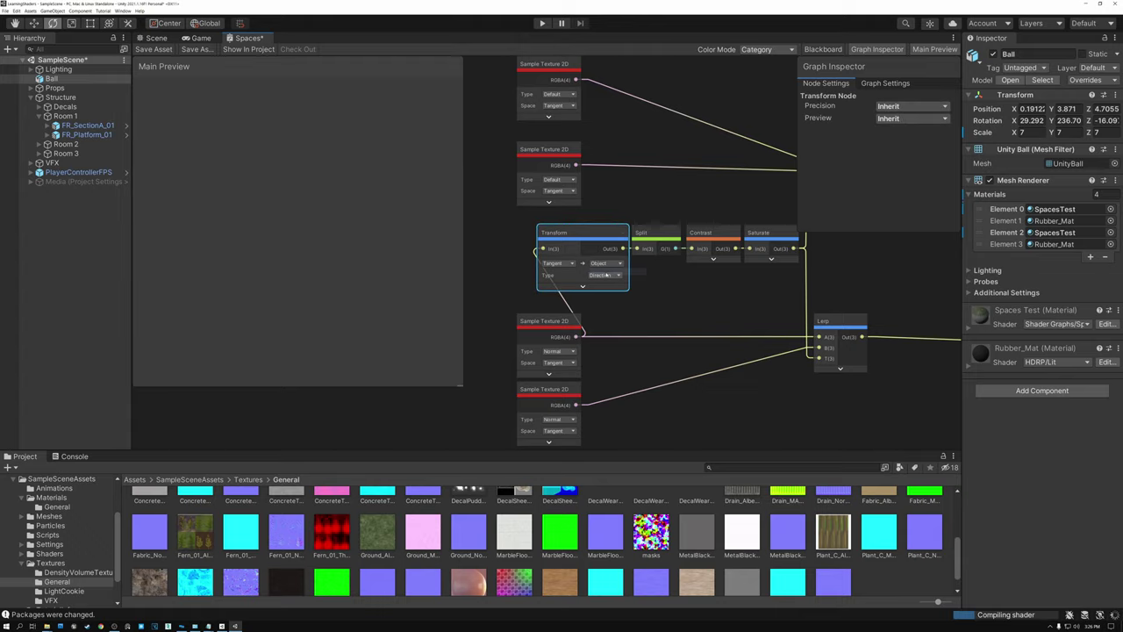
{"action": "left_click", "coordinate": [156, 49]}
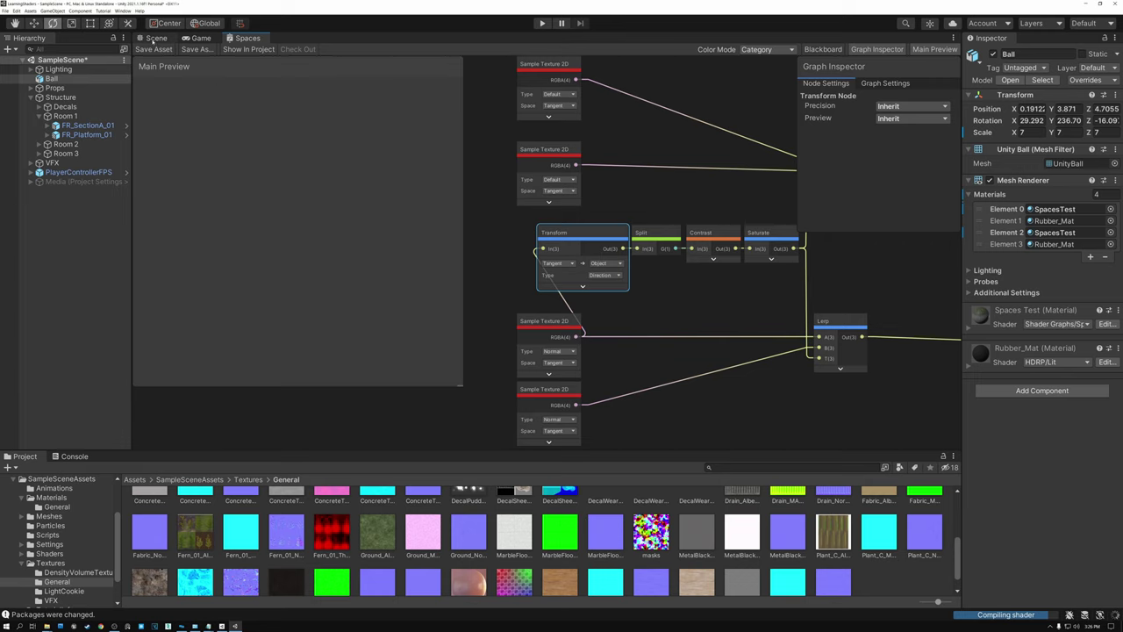
Rotate the ball in several directions in the scene to examine how the object-space moss mask behaves
{"action": "left_click", "coordinate": [154, 38]}
{"action": "left_click_drag", "start_coordinate": [488, 252], "coordinate": [528, 235]}
{"action": "left_click_drag", "start_coordinate": [575, 277], "coordinate": [561, 295]}
{"action": "left_click_drag", "start_coordinate": [562, 295], "coordinate": [702, 277], "text": "alt"}
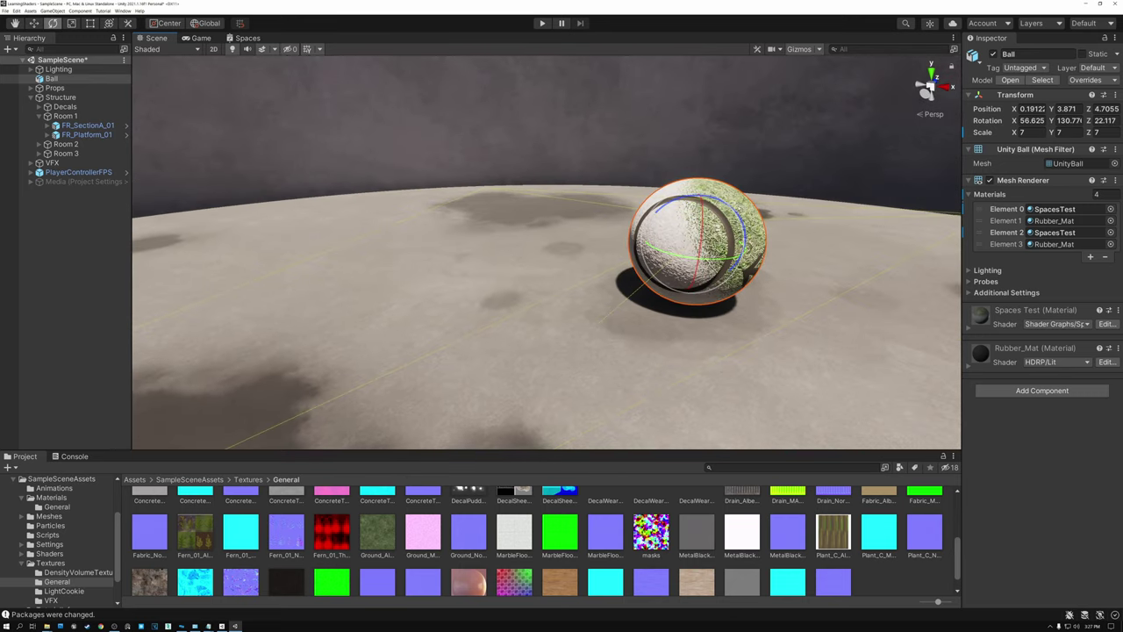
{"action": "left_click_drag", "start_coordinate": [731, 207], "coordinate": [760, 293]}
{"action": "left_click_drag", "start_coordinate": [673, 196], "coordinate": [570, 294]}
{"action": "left_click_drag", "start_coordinate": [712, 249], "coordinate": [689, 239]}
{"action": "key", "text": "d"}
{"action": "right_click_drag", "start_coordinate": [689, 239], "coordinate": [583, 237]}
{"action": "key", "text": "w"}
{"action": "mouse_move", "coordinate": [562, 262]}
{"action": "left_mouse_down"}
{"action": "mouse_move", "coordinate": [564, 287]}
{"action": "mouse_move", "coordinate": [563, 260]}
{"action": "left_mouse_up"}
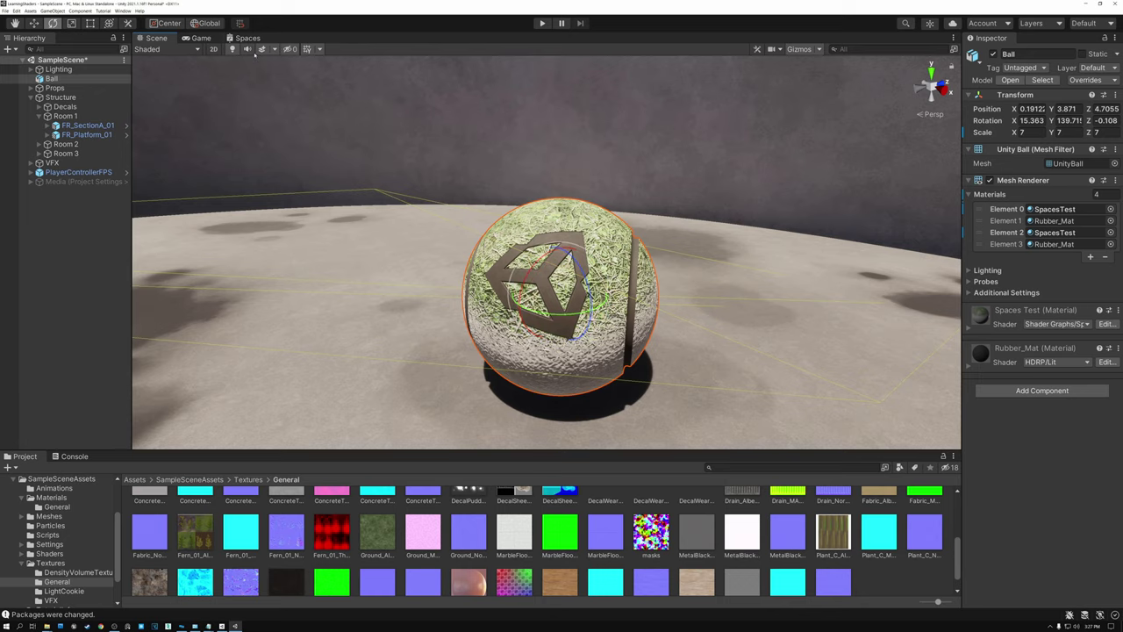
Set the mask Transform node's output space back to World, save the asset, and rotate the ball to test it
{"action": "left_click", "coordinate": [246, 39]}
{"action": "left_click", "coordinate": [602, 264]}
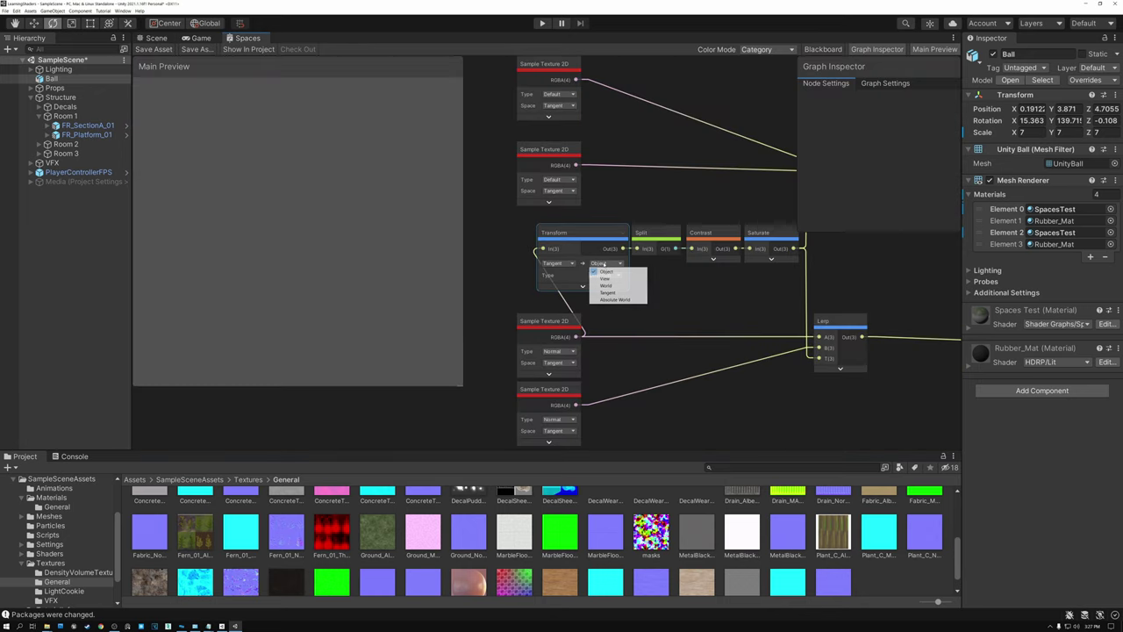
{"action": "left_click", "coordinate": [604, 291]}
{"action": "left_click", "coordinate": [603, 263]}
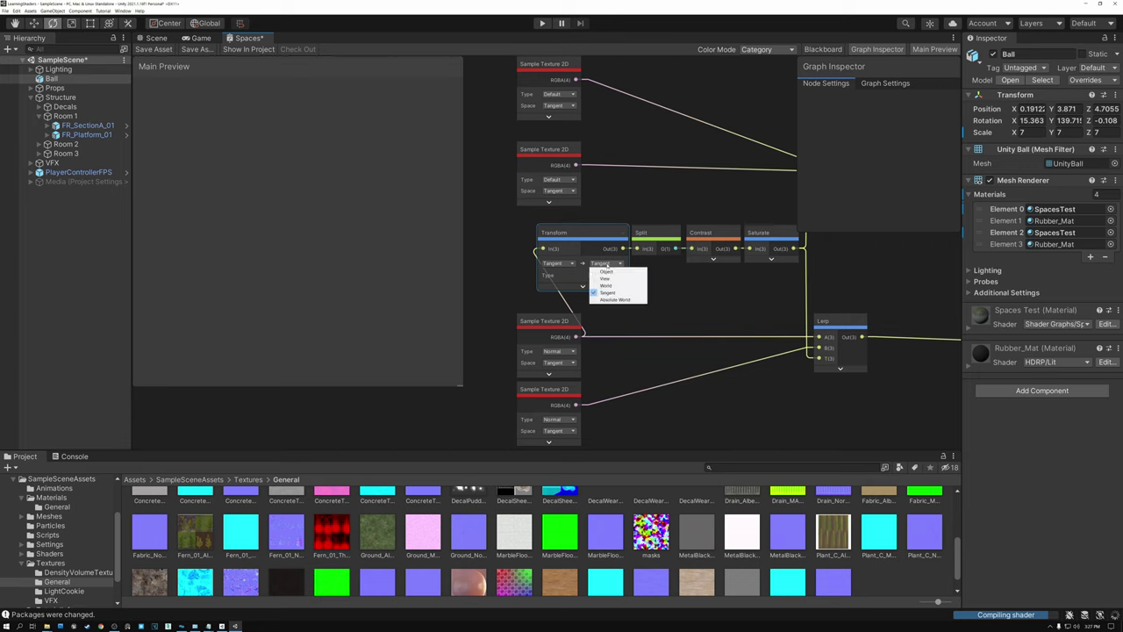
{"action": "left_click", "coordinate": [606, 284]}
{"action": "left_click", "coordinate": [160, 49]}
{"action": "left_click", "coordinate": [156, 38]}
{"action": "left_click_drag", "start_coordinate": [564, 295], "coordinate": [593, 300]}
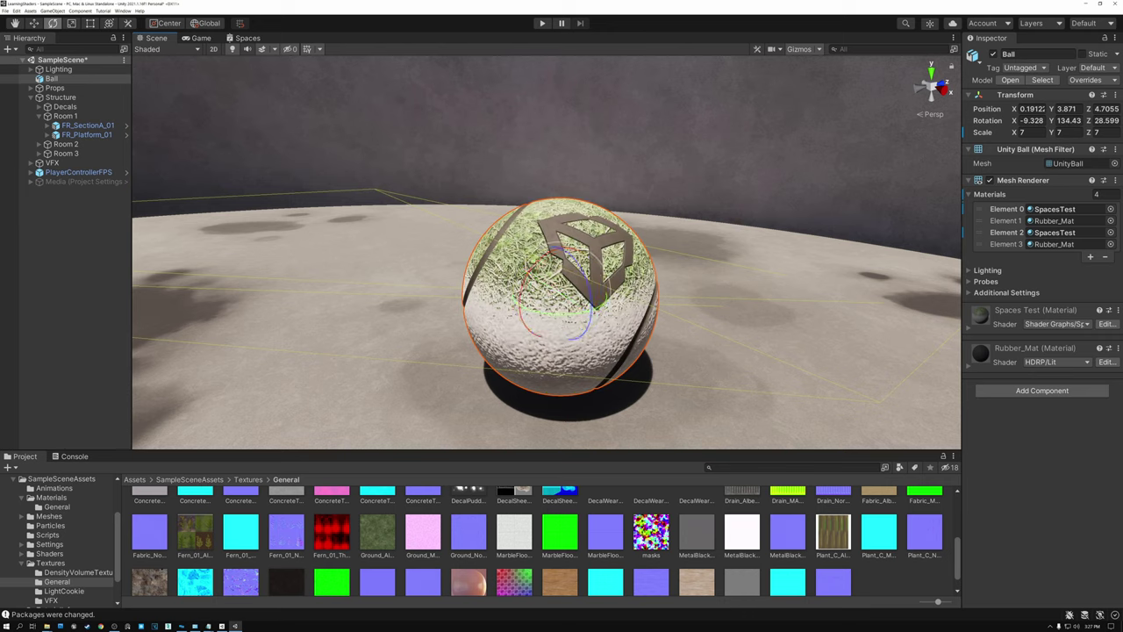